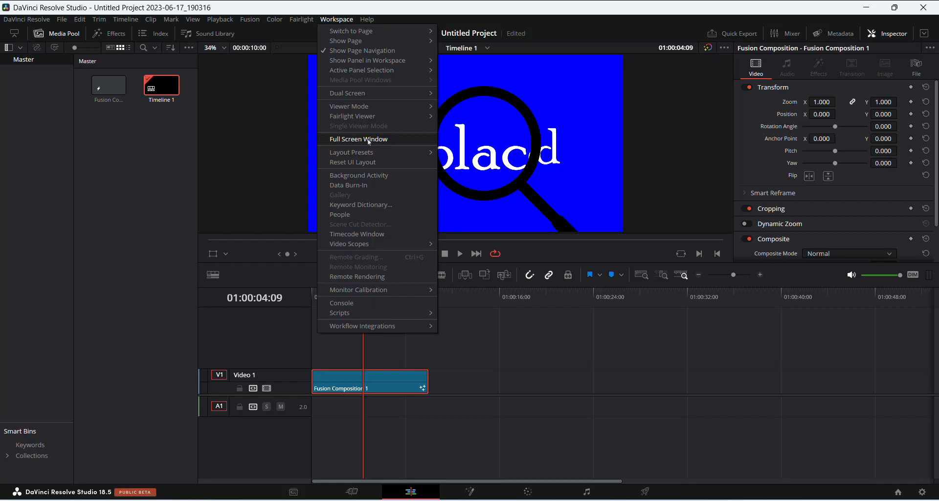
Step: Play back the existing magnifying-glass composition in the Cinema Viewer, replay part of it, and return to the edit view with playback stopped
mouse_move(369, 107)
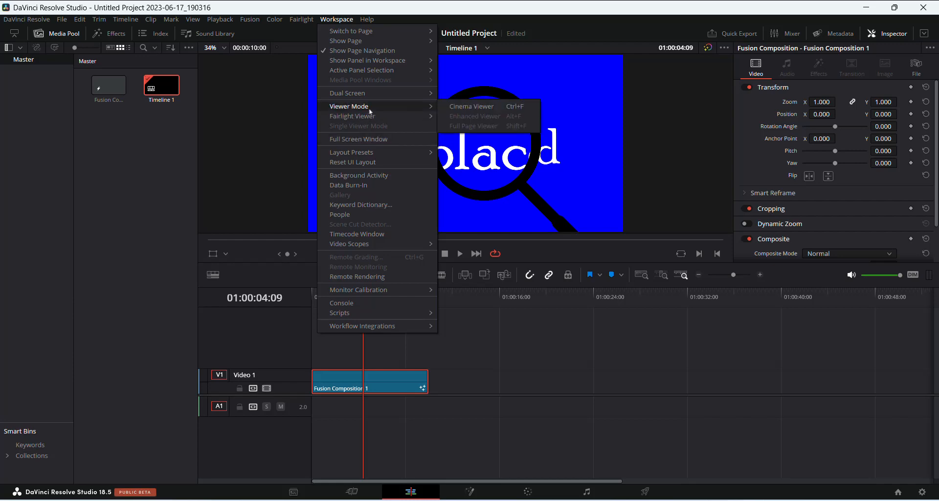
click(460, 106)
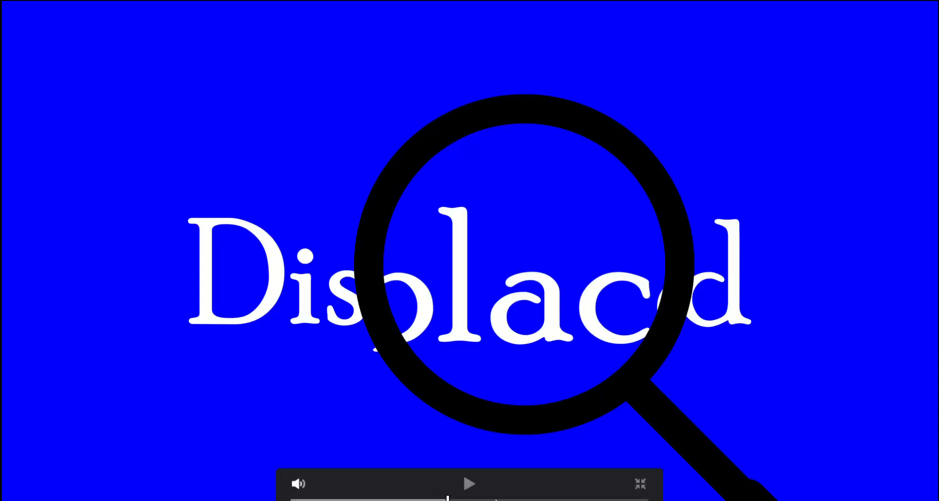
click(469, 484)
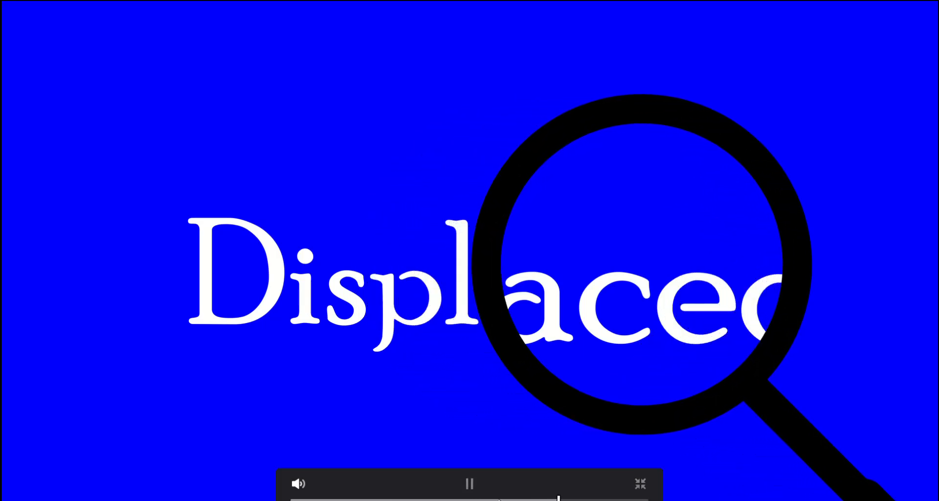
drag(591, 499, 416, 499)
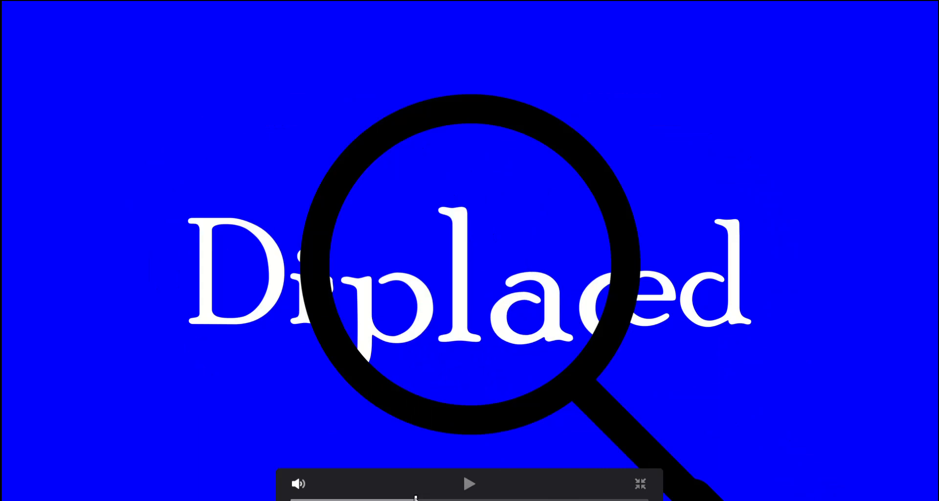
click(469, 484)
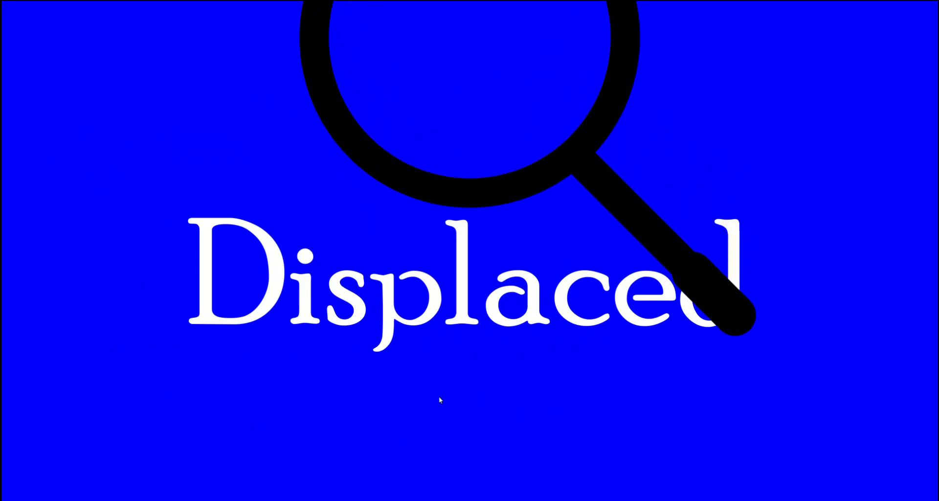
mouse_move(504, 348)
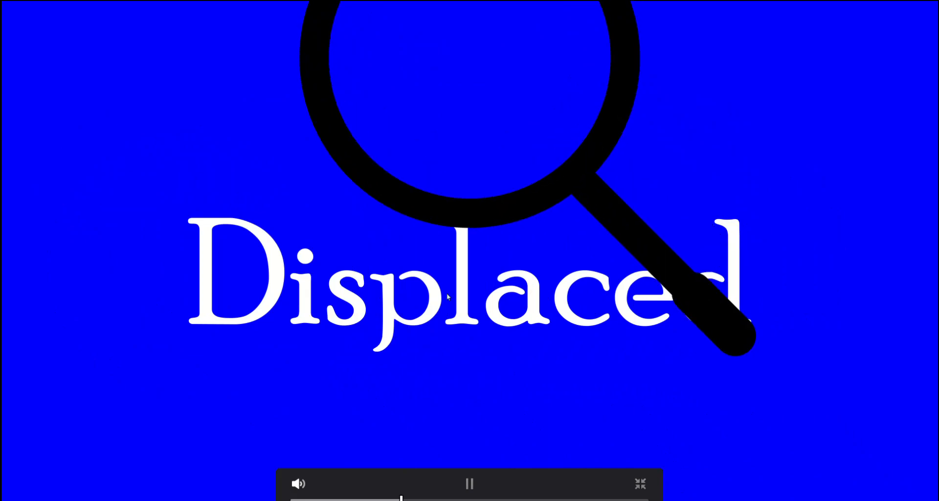
click(637, 486)
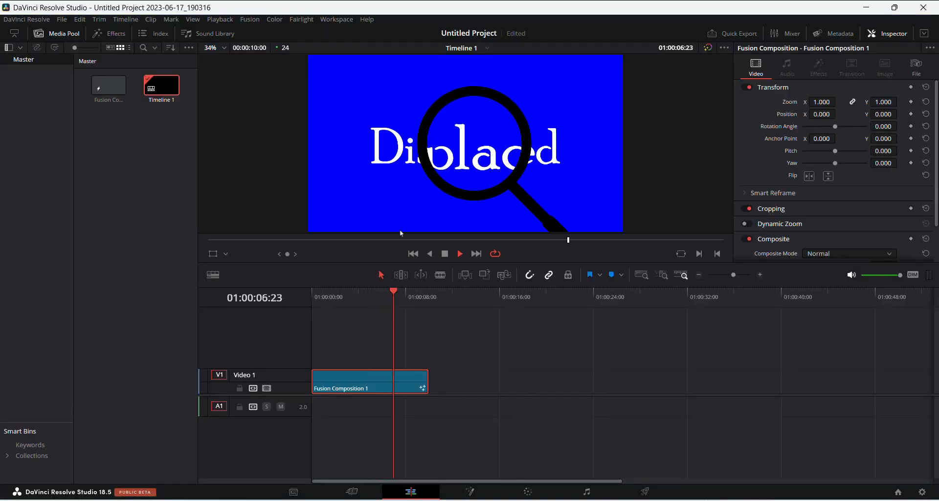
click(445, 254)
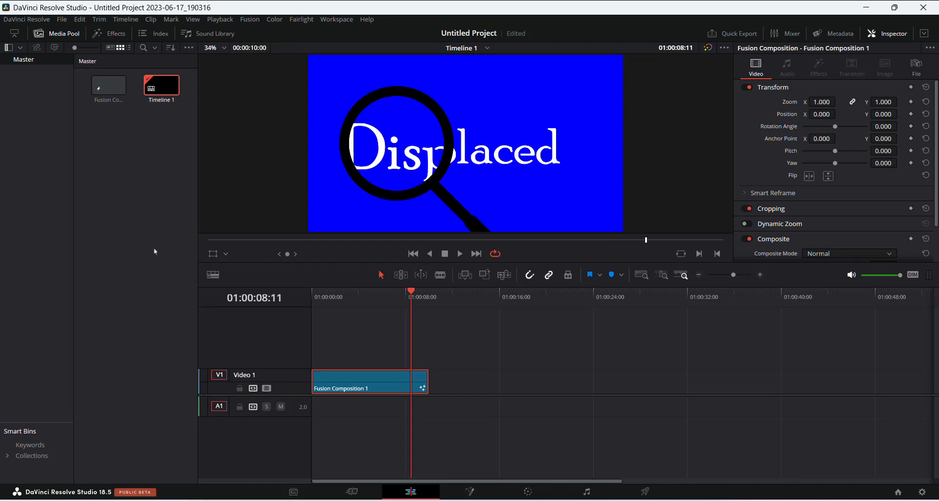
Step: Start a new Fusion composition clip in the Master bin and name it comp_displace
right_click(118, 137)
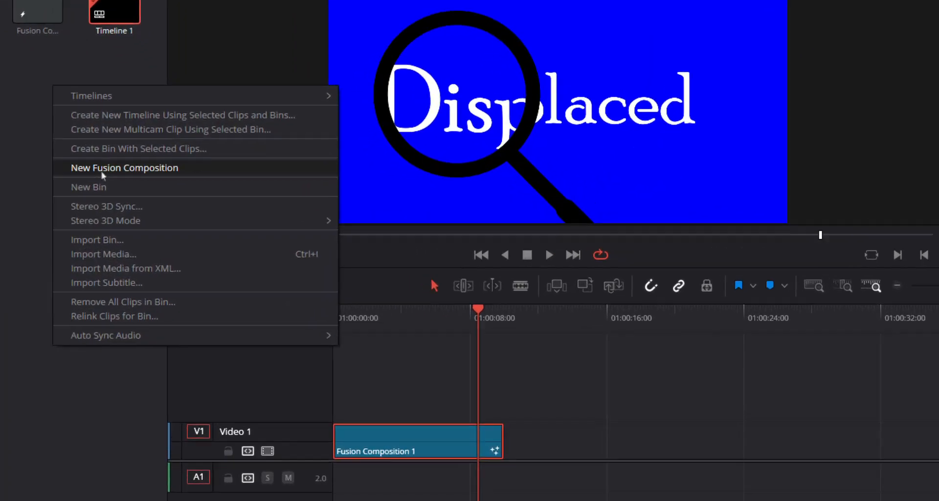
click(155, 193)
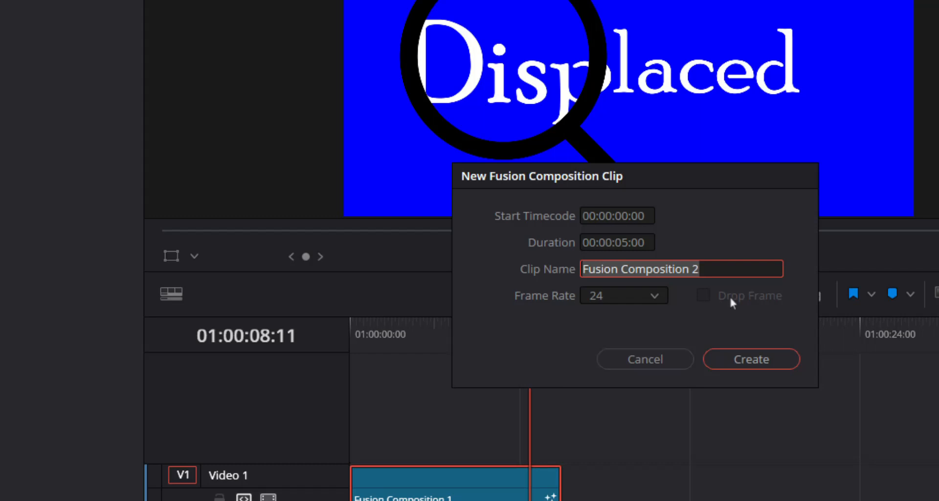
click(713, 268)
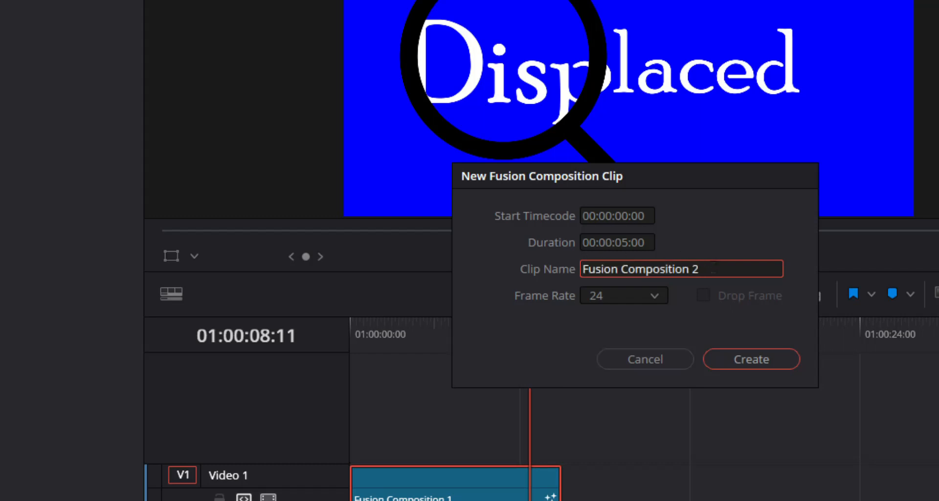
key(BackSpace)
key(BackSpace)
key(BackSpace)
key(BackSpace)
key(BackSpace)
key(BackSpace)
key(BackSpace)
key(BackSpace)
key(BackSpace)
key(BackSpace)
key(BackSpace)
key(BackSpace)
key(BackSpace)
key(BackSpace)
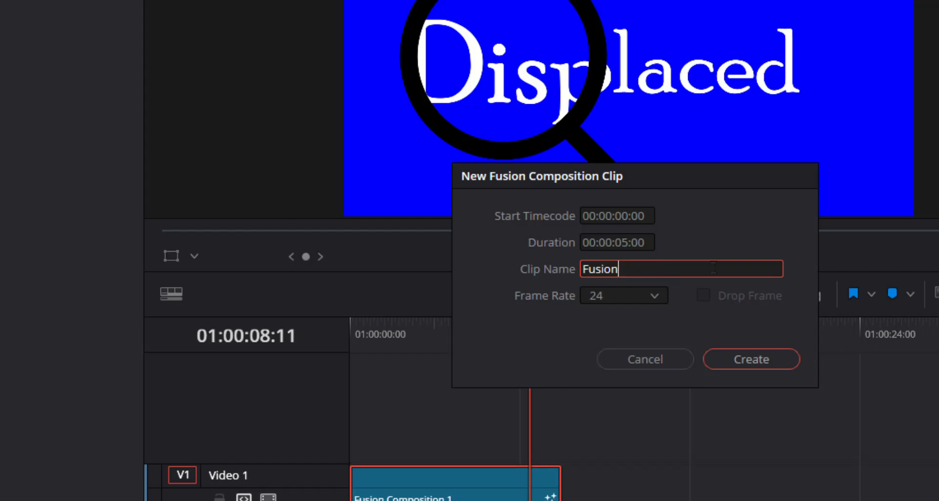
key(BackSpace)
key(BackSpace)
key(BackSpace)
key(BackSpace)
key(BackSpace)
key(BackSpace)
text(comp_displ)
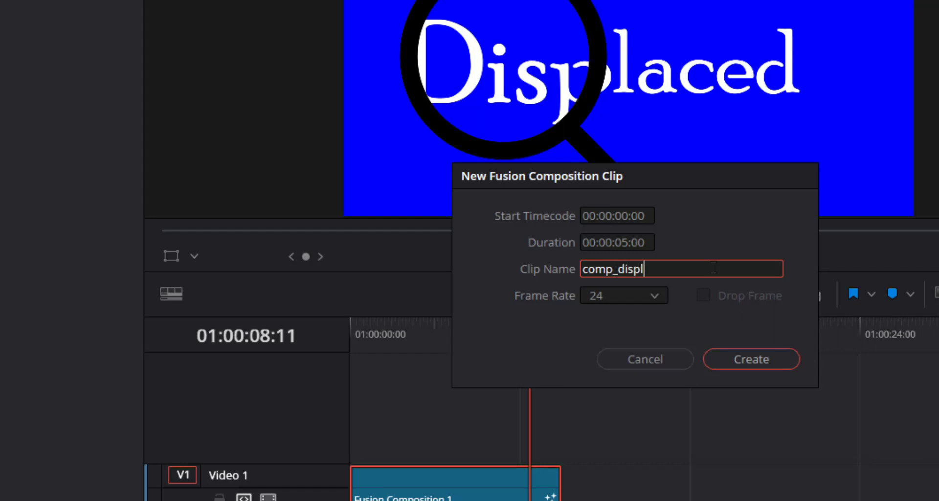
text(ace)
Step: Set the new composition's duration to 10 seconds and create the clip
click(628, 242)
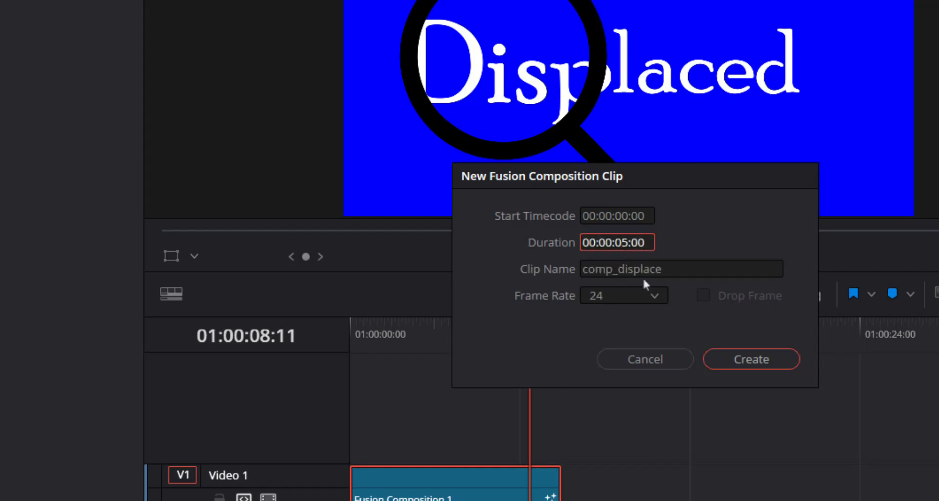
key(BackSpace)
key(BackSpace)
text(10)
click(754, 362)
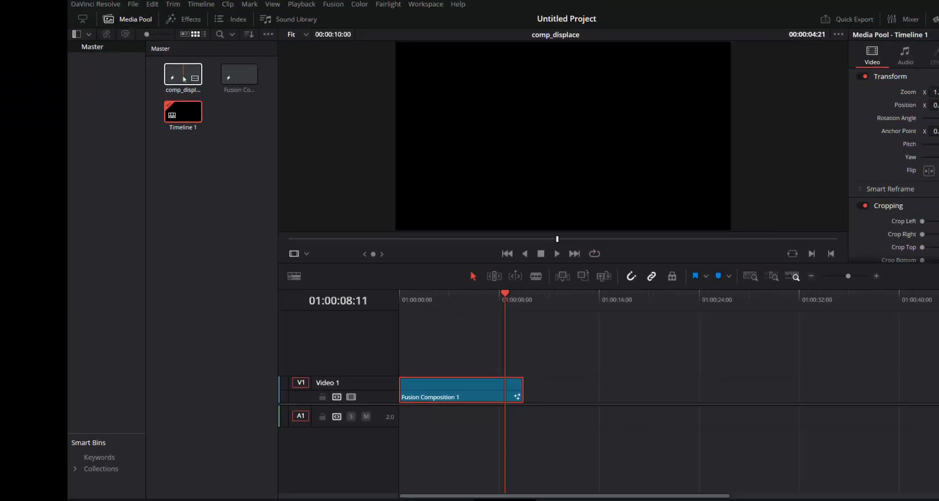
Step: Place comp_displace on Video 1 after Fusion Composition 1, with a gap between them, and open it on the Fusion page
drag(200, 89, 563, 390)
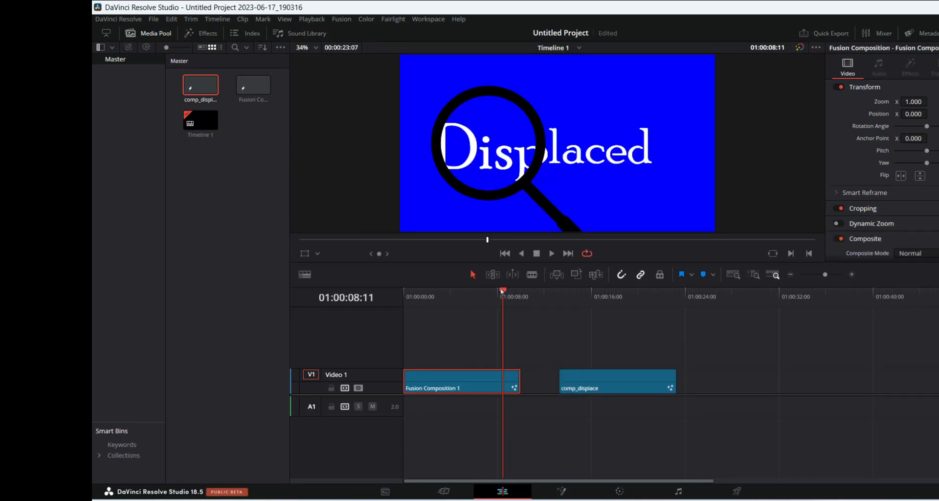
drag(502, 293, 606, 294)
click(630, 385)
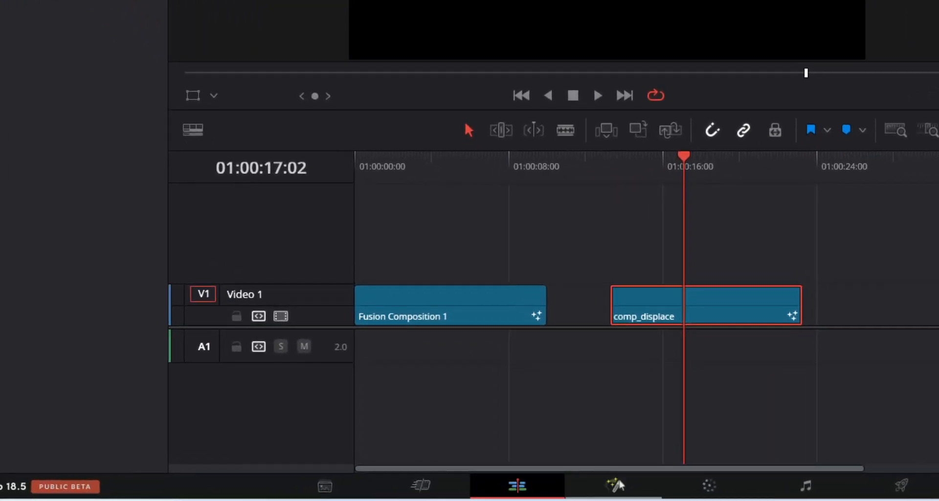
click(620, 488)
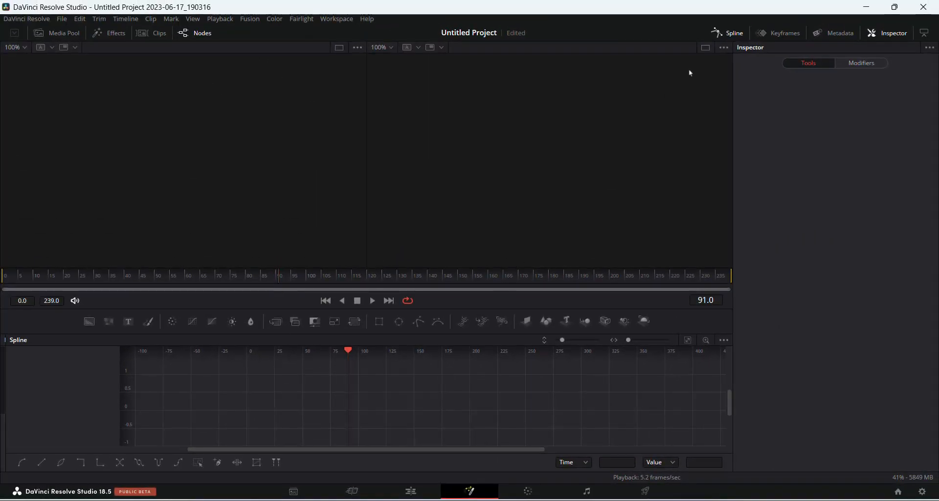
Step: Hide the Spline editor, enlarge the node area, and move MediaOut1 well to the right to free space for other nodes
click(736, 32)
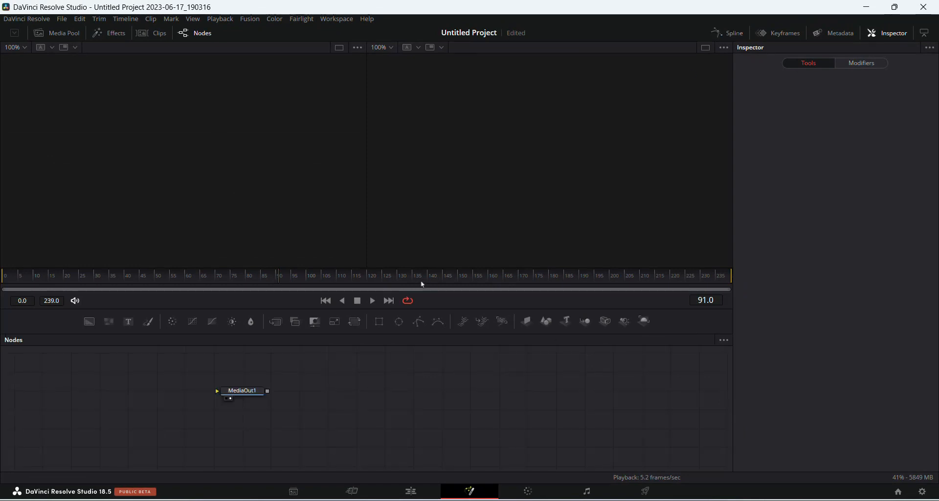
drag(407, 268, 405, 214)
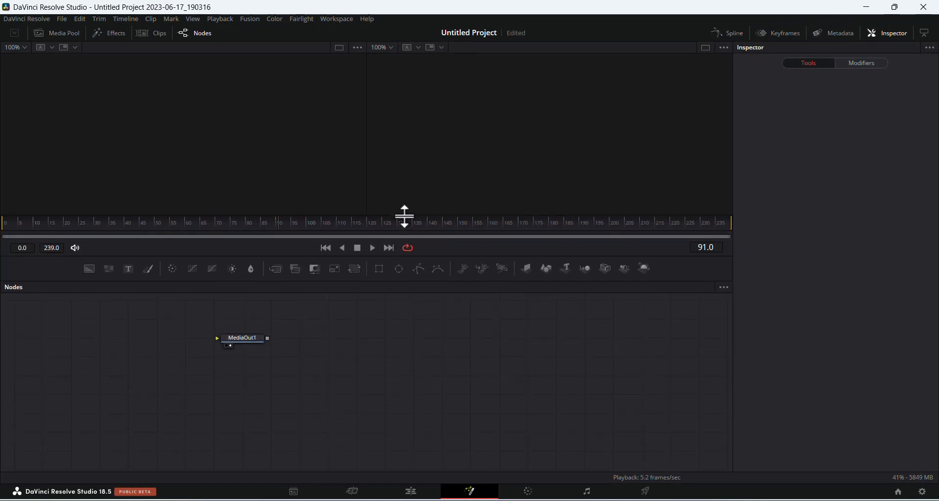
drag(263, 334, 672, 341)
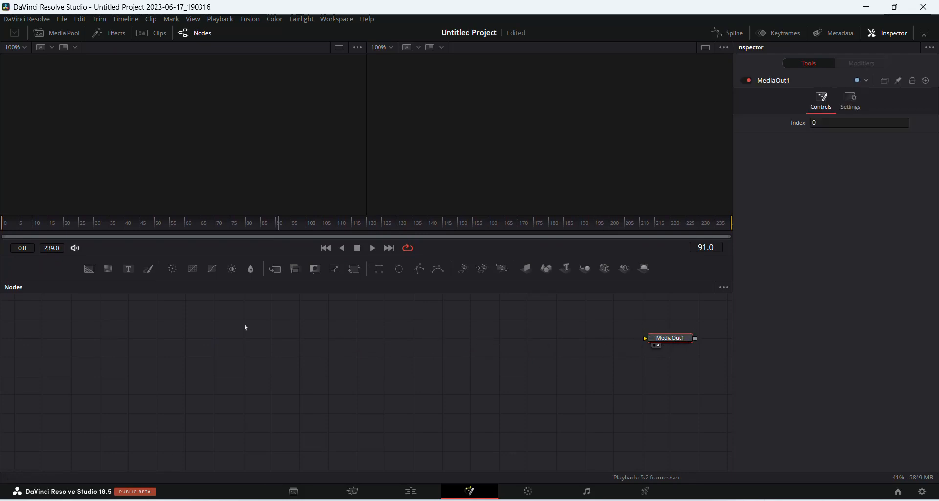
click(131, 351)
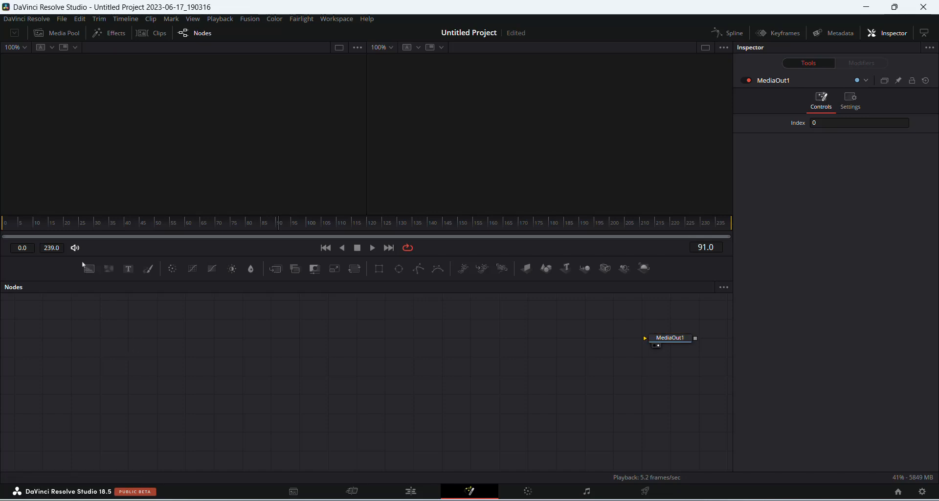
Step: Add a Text node, show it in the first viewer, and set its text to "Displaced"
drag(128, 268, 162, 297)
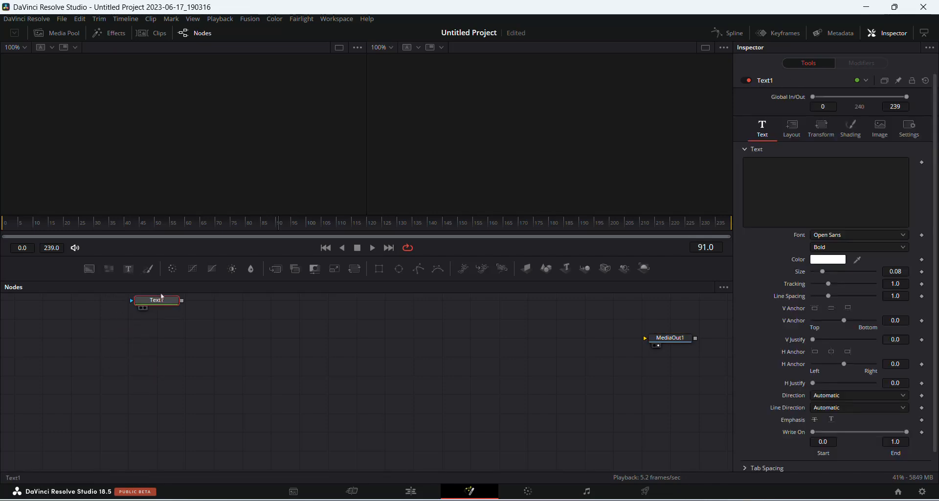
key(ctrl+z)
key(1)
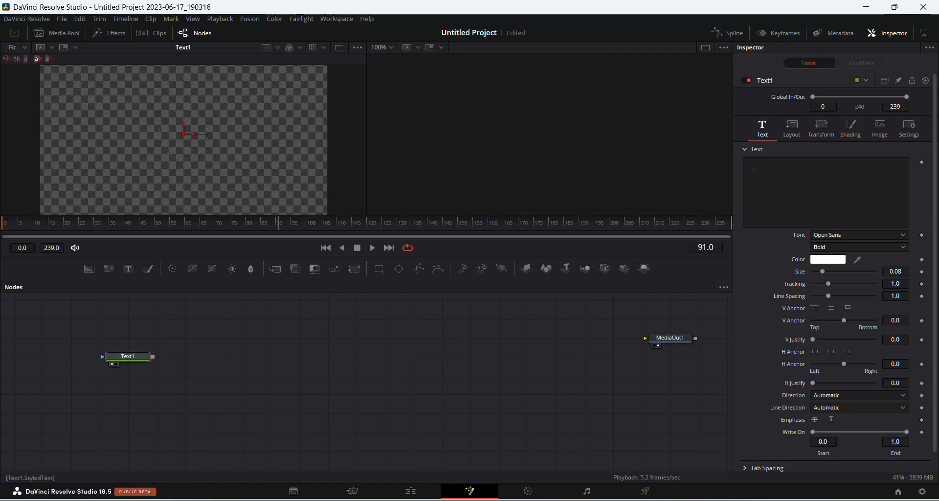
click(756, 166)
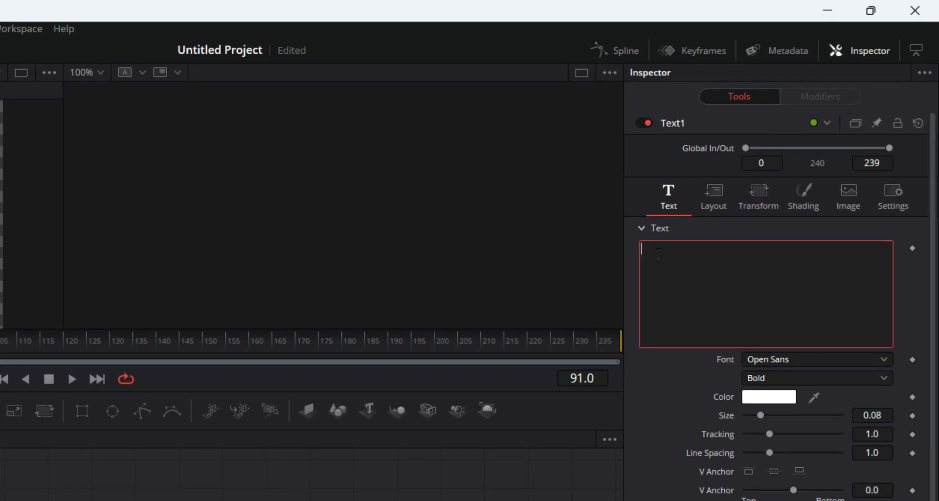
text(Displaced)
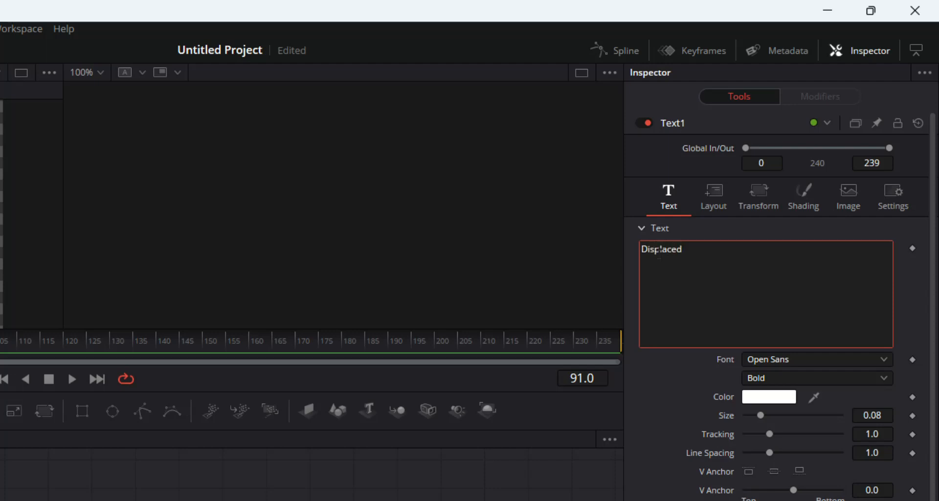
Step: Change the text's font to NOW AXROW and its size to 0.15
click(807, 360)
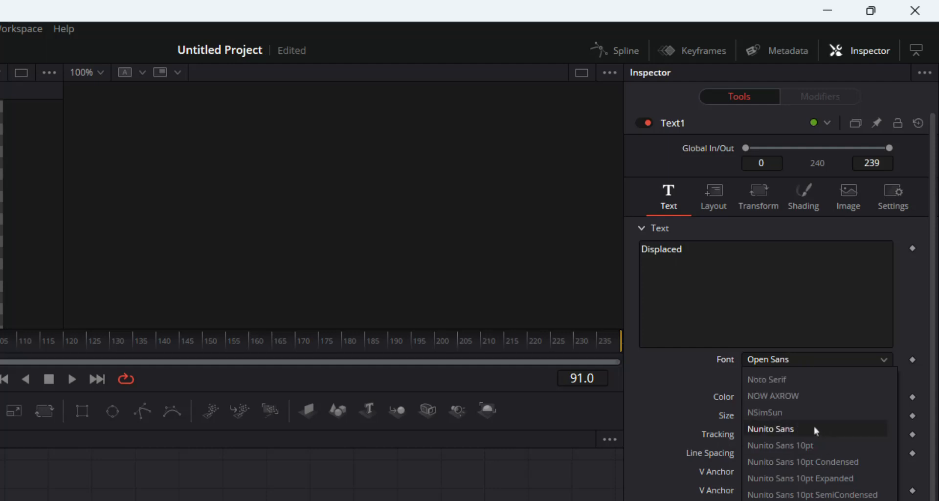
click(810, 394)
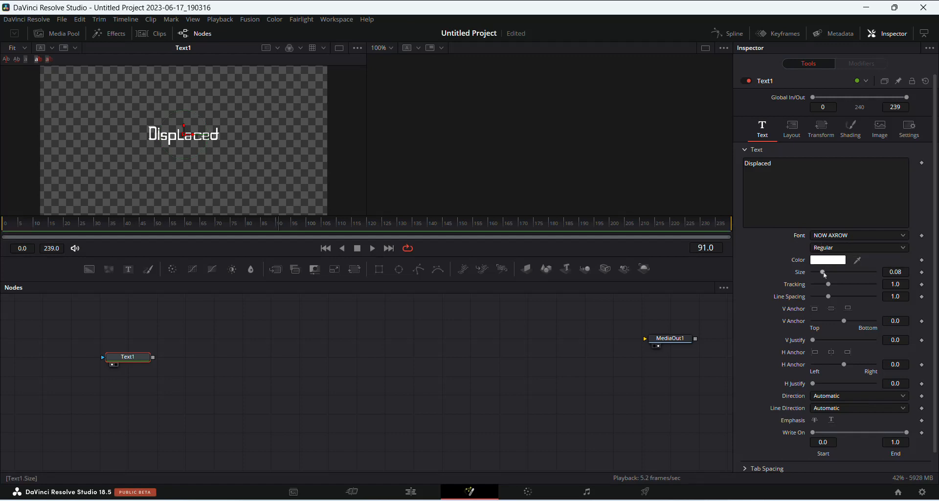
drag(825, 274, 835, 277)
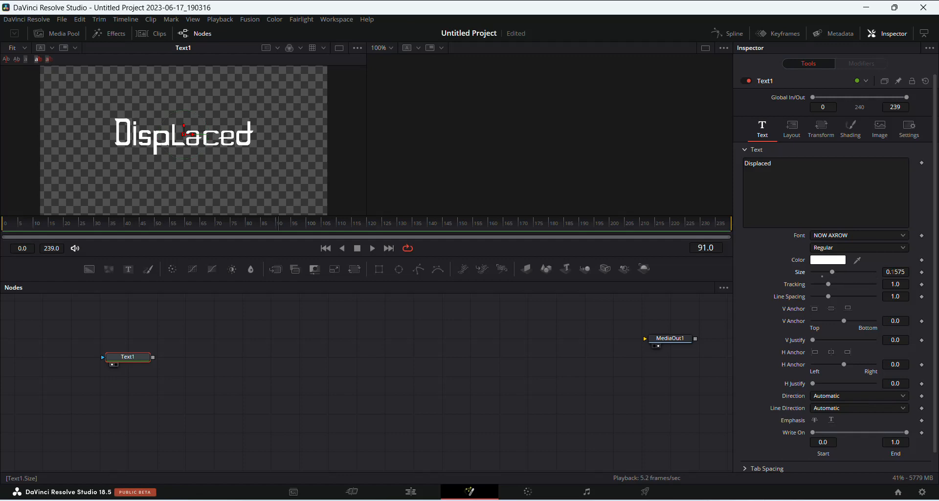
drag(899, 272, 915, 273)
key(BackSpace)
key(Return)
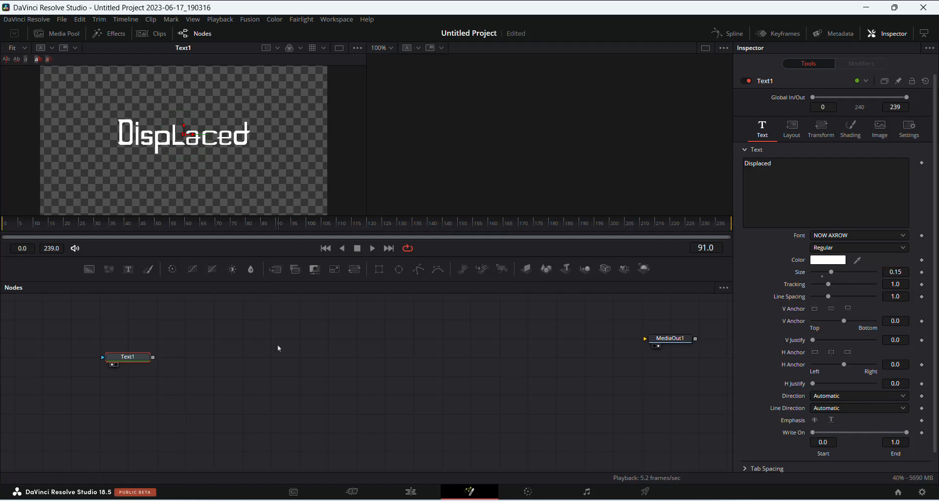
Step: Add a Background node below Text1, merge the text over it, and show the merge in the first viewer
drag(141, 367, 151, 386)
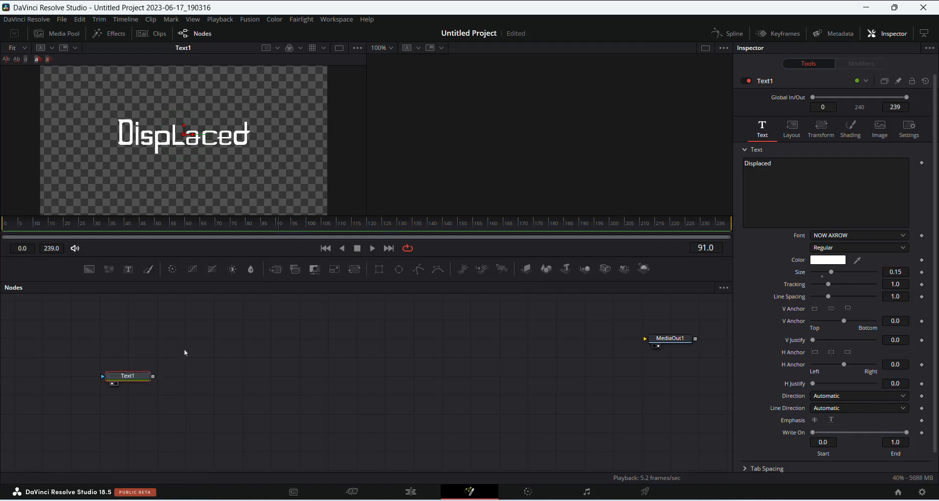
click(197, 344)
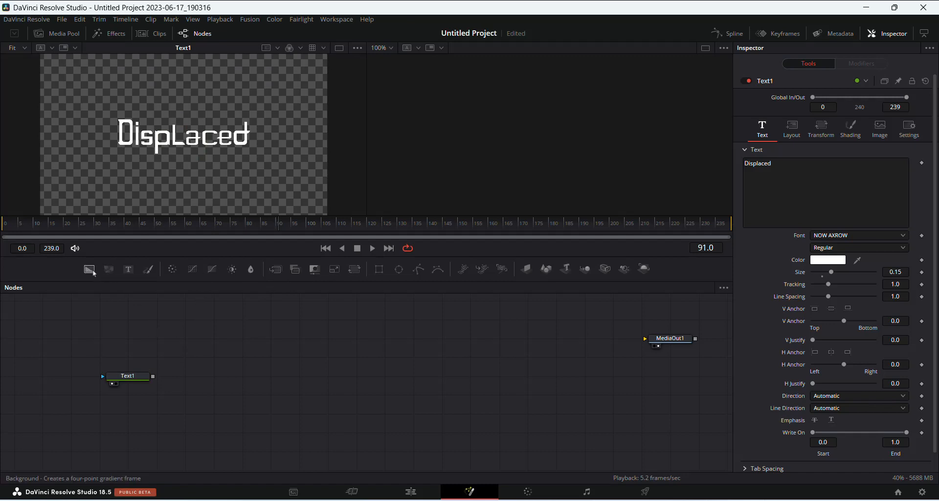
drag(89, 269, 135, 416)
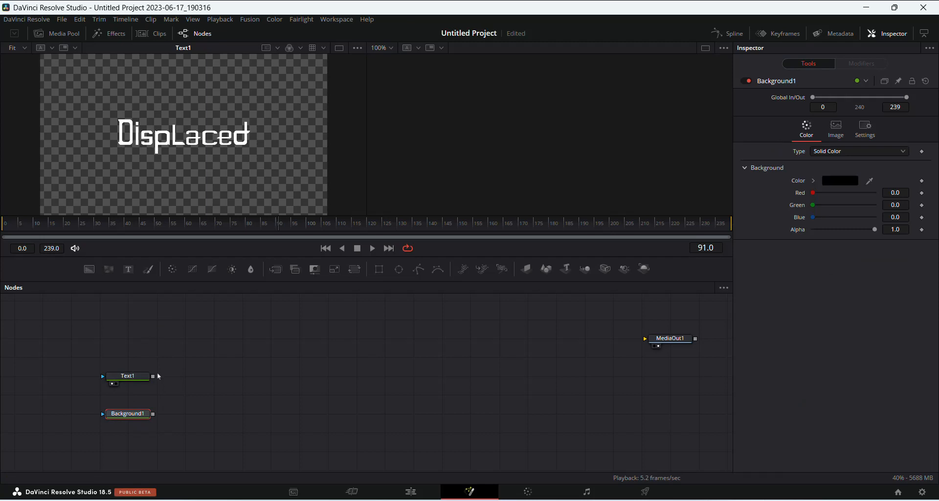
drag(153, 377, 203, 376)
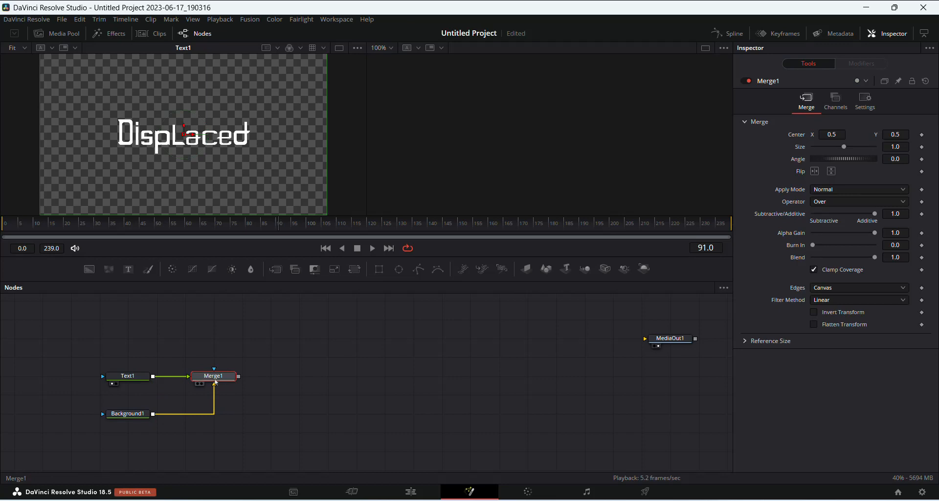
key(1)
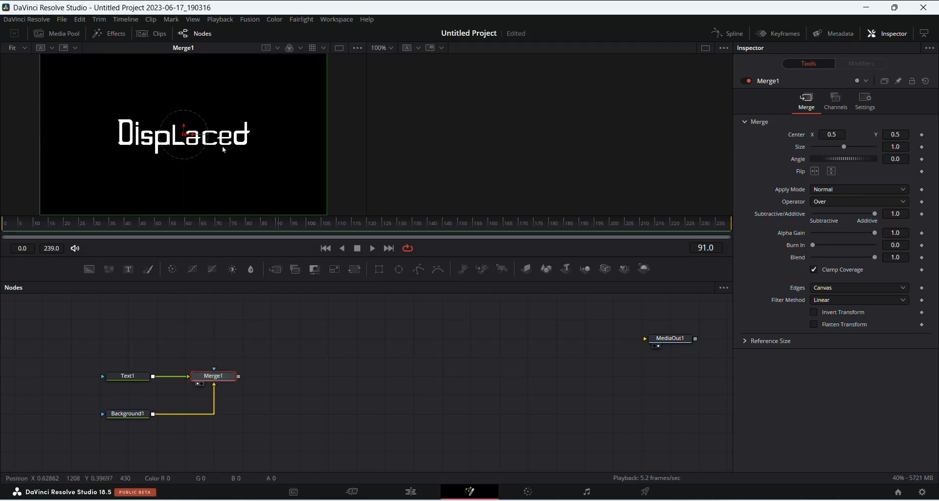
Step: Change Background1's solid color to an orange-yellow, #d39400
click(134, 413)
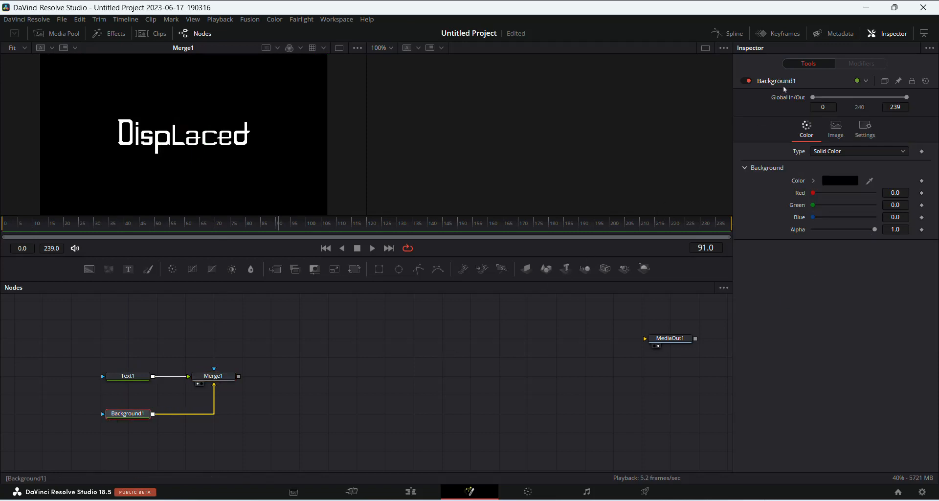
click(836, 181)
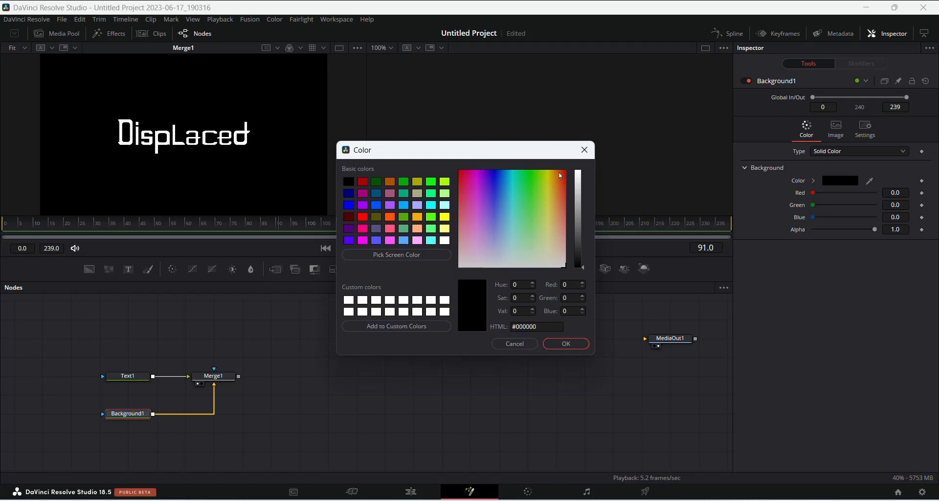
mouse_move(562, 176)
mouse_down()
mouse_move(572, 174)
mouse_move(556, 191)
mouse_move(555, 175)
mouse_up()
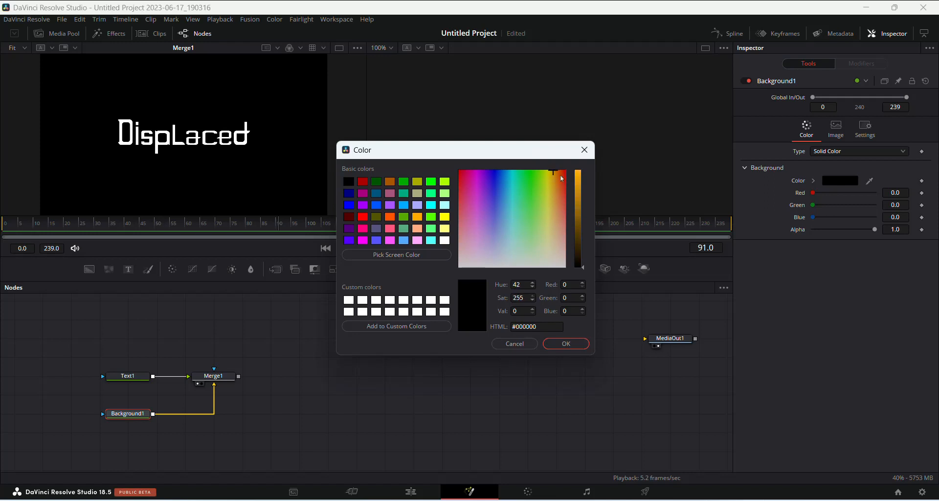
drag(580, 204, 578, 189)
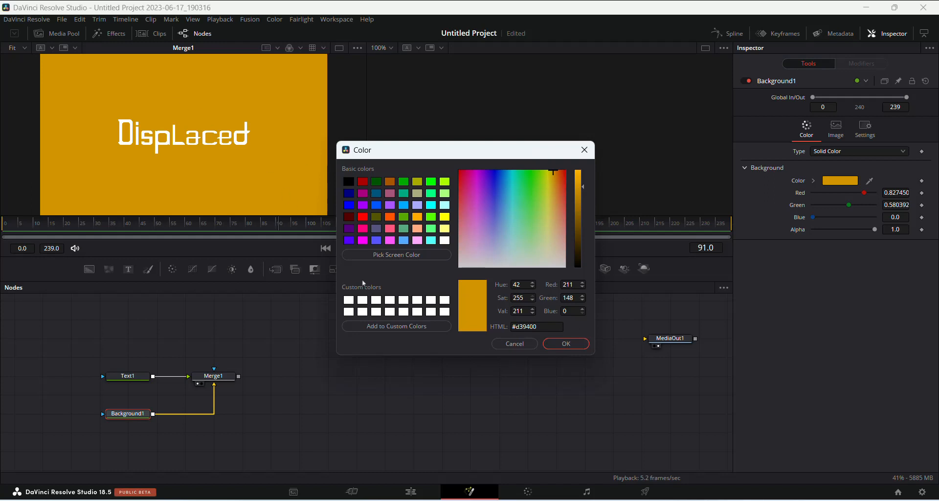
click(567, 345)
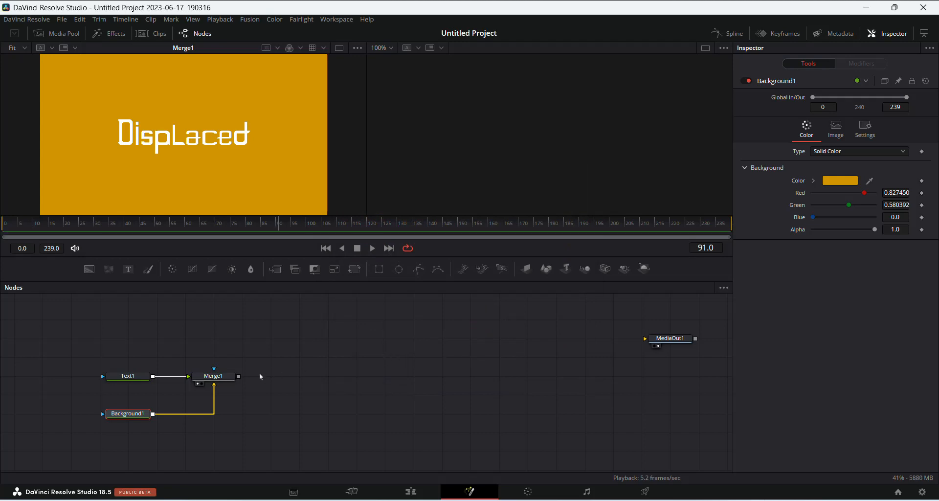
Step: Move Merge1 in line with Background1, leaving space above it beside Text1, and clear the node selection
drag(224, 379, 240, 411)
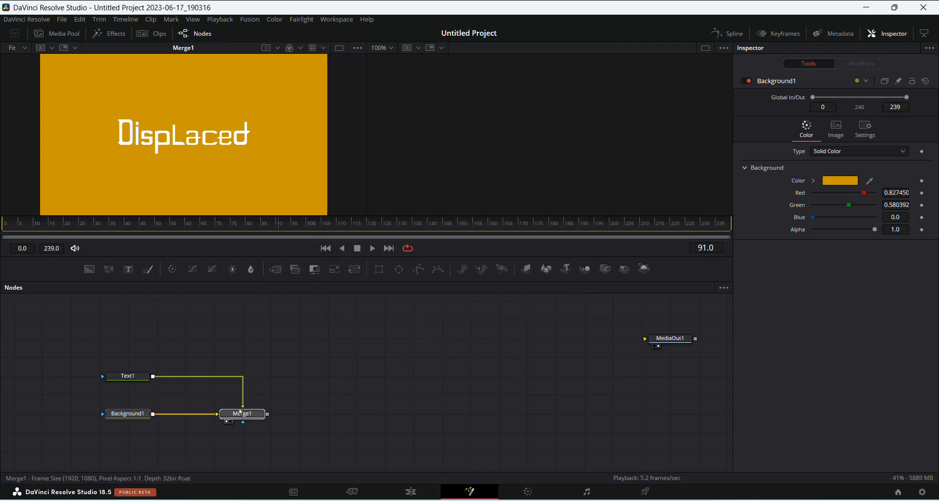
click(240, 413)
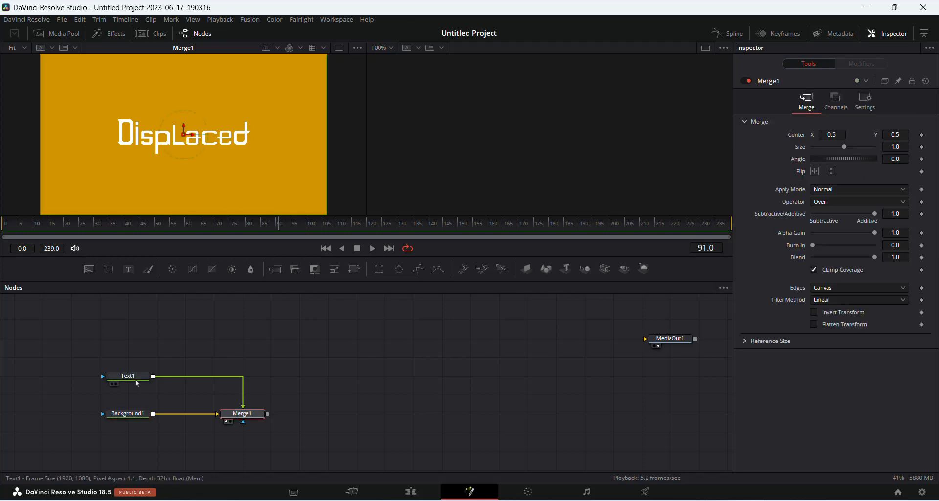
click(140, 376)
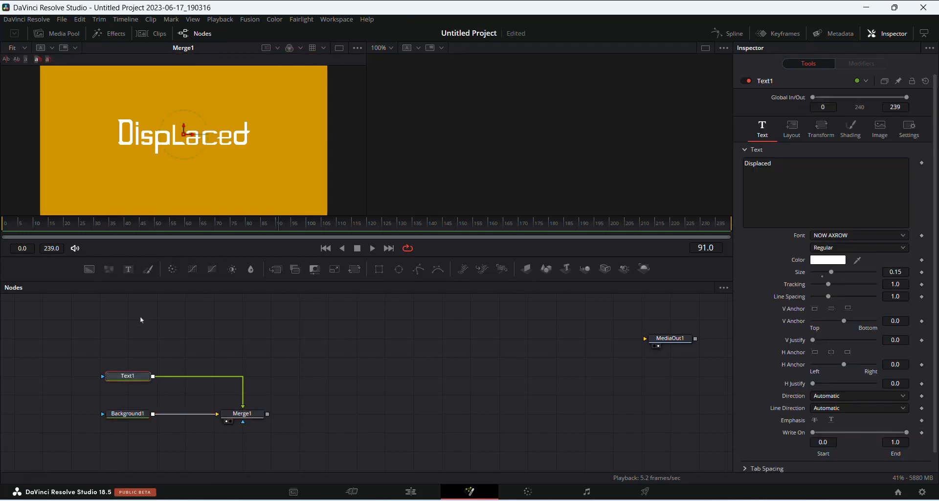
click(140, 316)
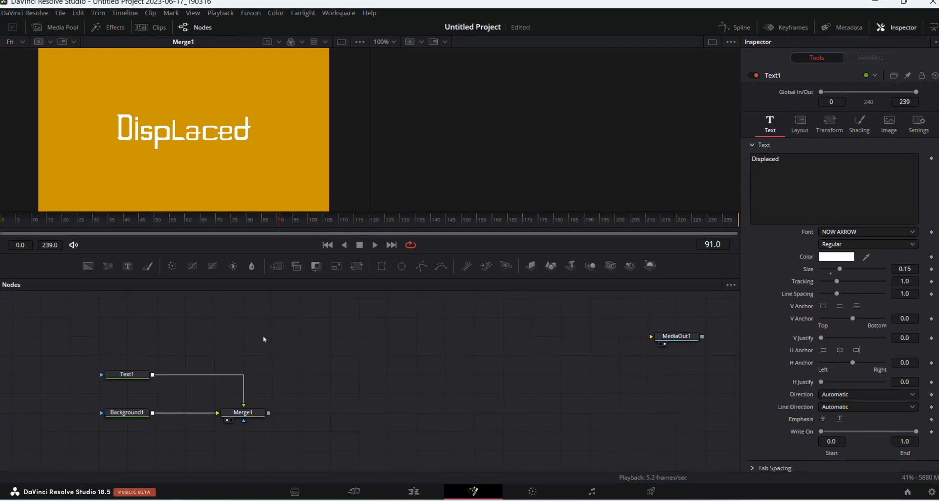
Step: Add a Displace node and insert it into the connection between Text1 and Merge1, directly above Merge1
key(shift+space)
text(unde)
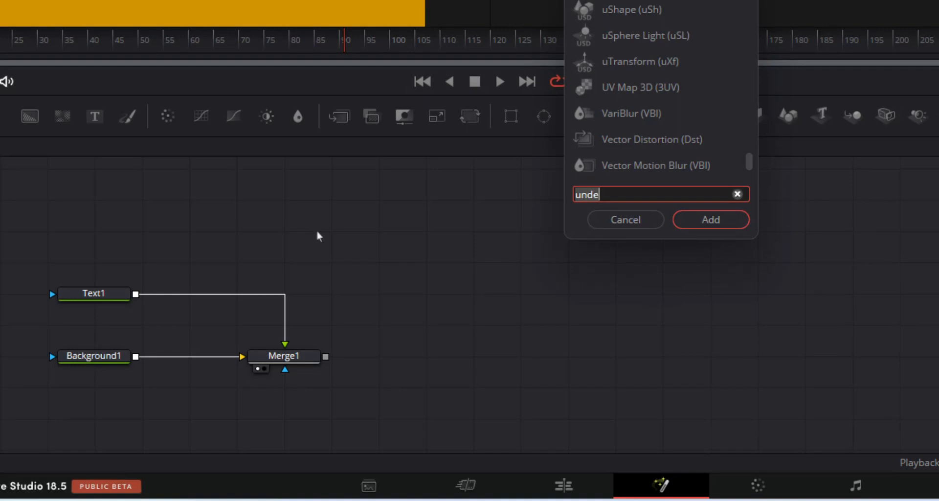
key(BackSpace)
key(BackSpace)
key(BackSpace)
key(BackSpace)
text(displa)
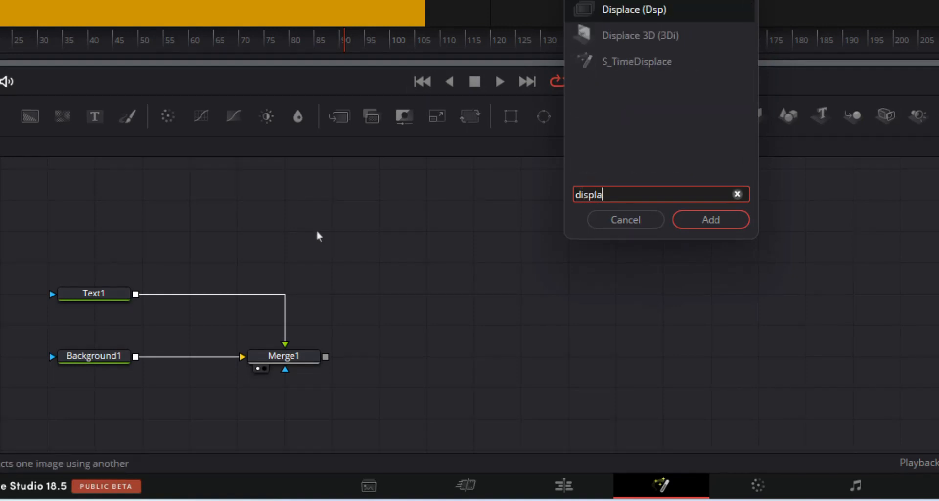
click(710, 224)
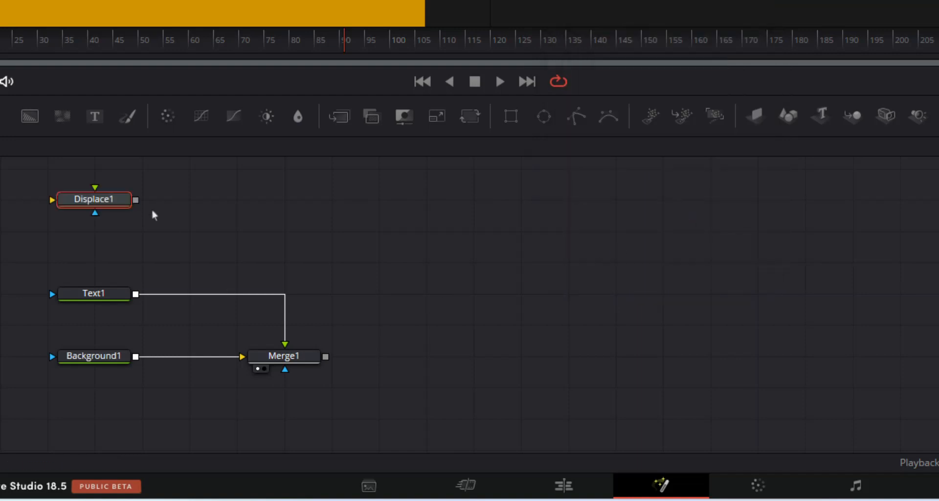
drag(114, 195, 300, 299)
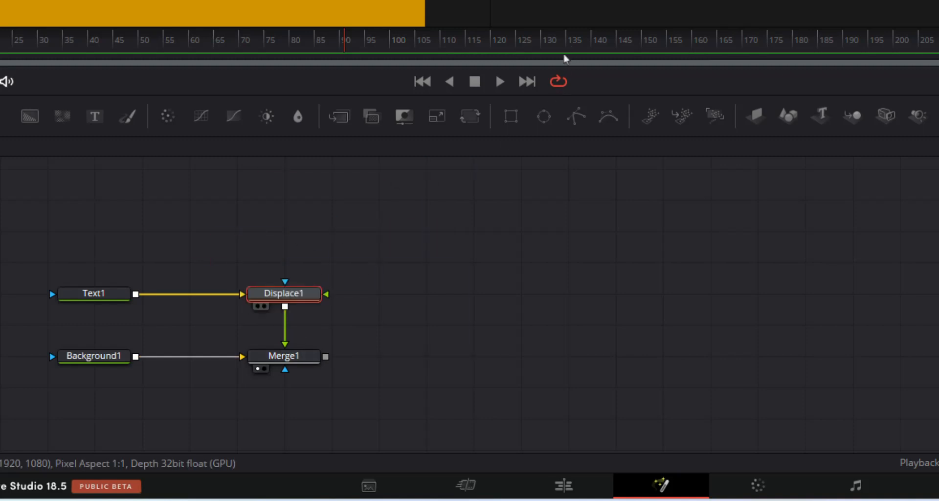
mouse_move(303, 293)
mouse_down()
mouse_move(445, 201)
mouse_move(350, 229)
mouse_move(305, 260)
mouse_move(303, 292)
mouse_up()
click(432, 275)
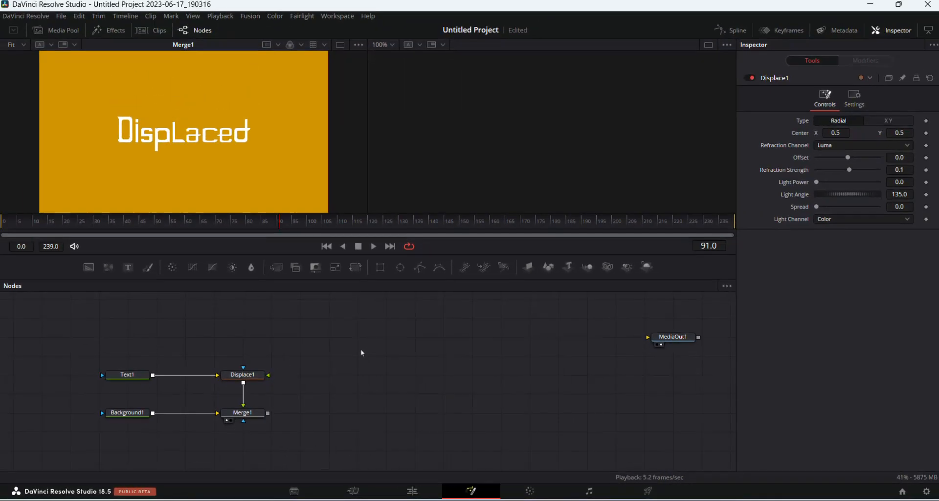
Step: Add an Ellipse mask and a second Background node in the free node area, and connect the ellipse as that background's mask
drag(361, 352, 328, 356)
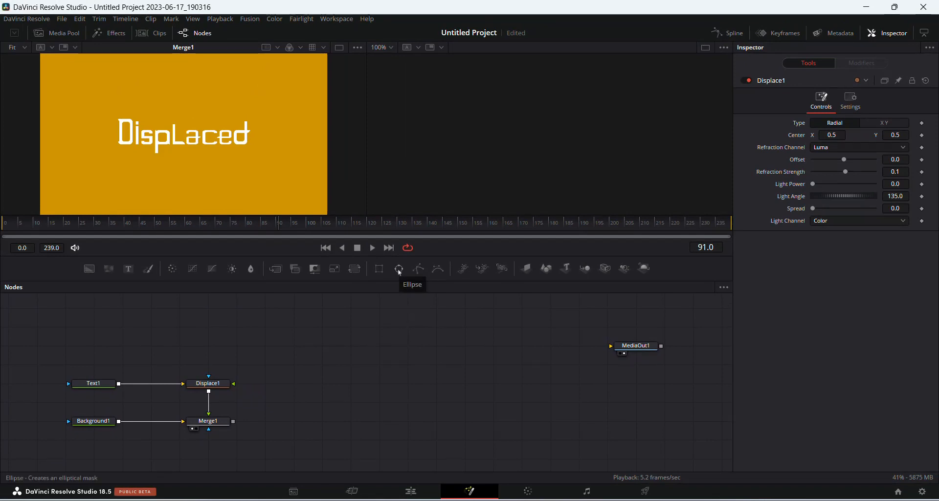
drag(399, 270, 414, 332)
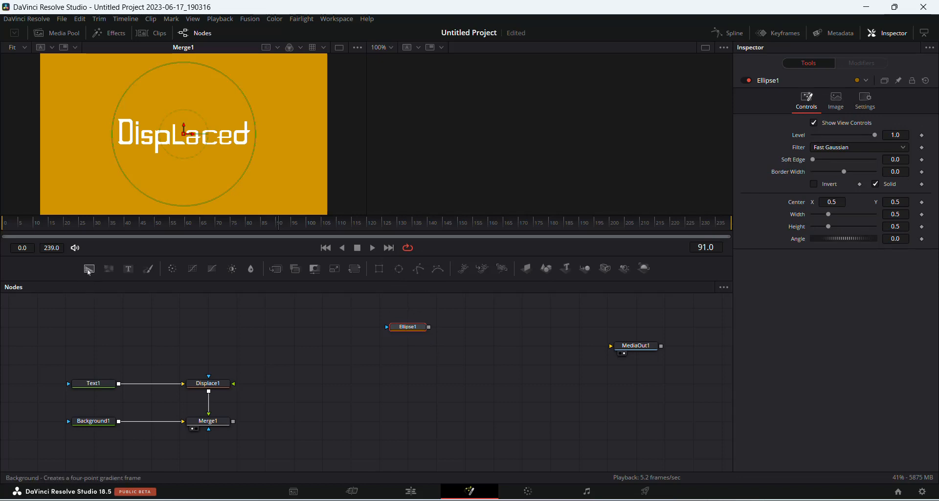
drag(89, 269, 494, 321)
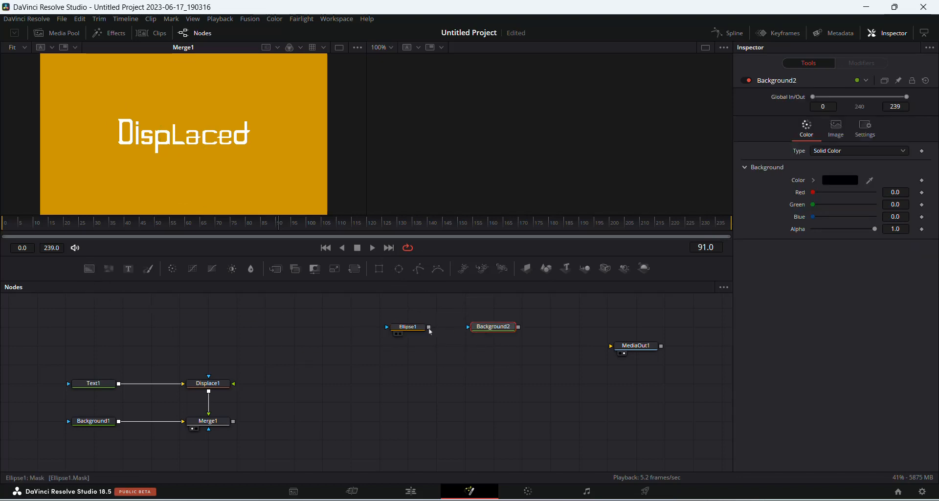
drag(429, 326, 486, 327)
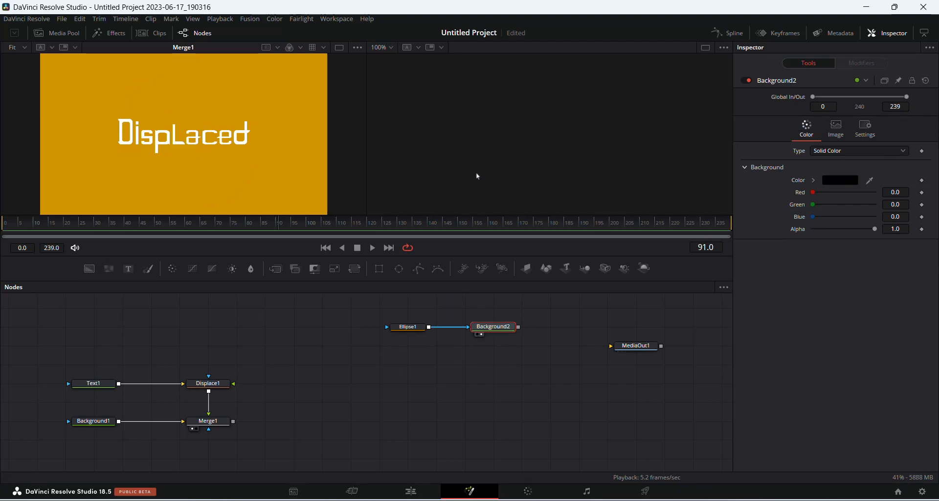
Step: Show Background2 in the second viewer fitted to its frame, and enlarge the viewer area slightly
key(2)
click(442, 47)
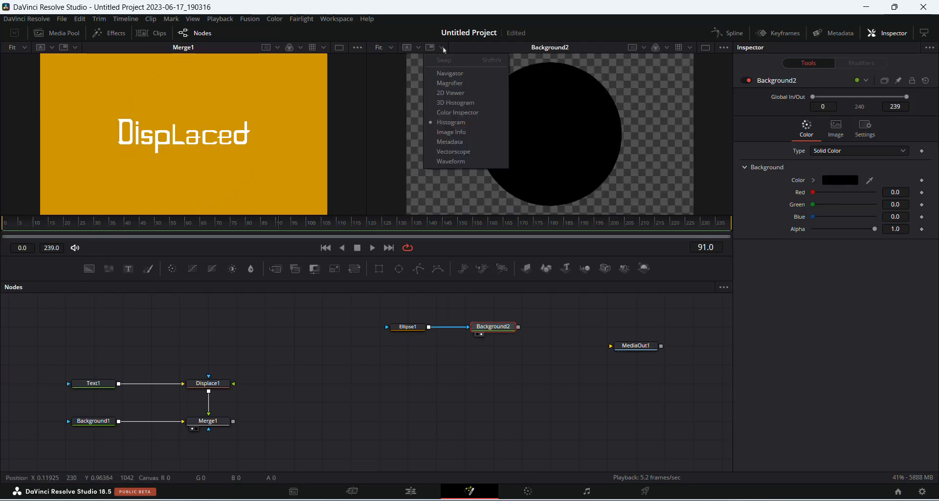
click(390, 48)
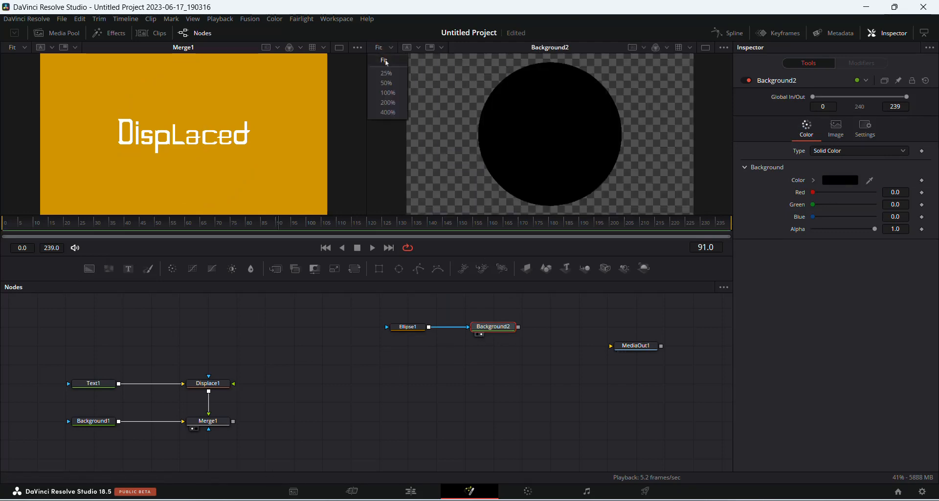
click(384, 60)
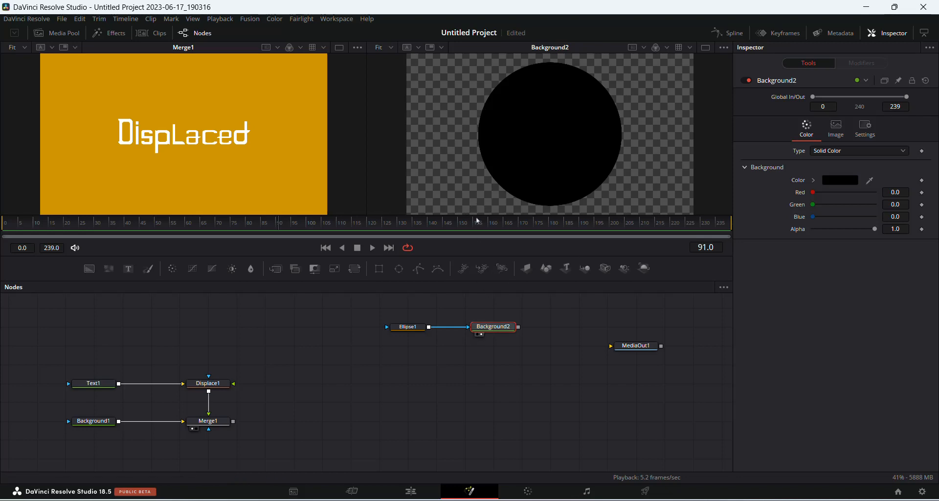
drag(477, 215, 479, 233)
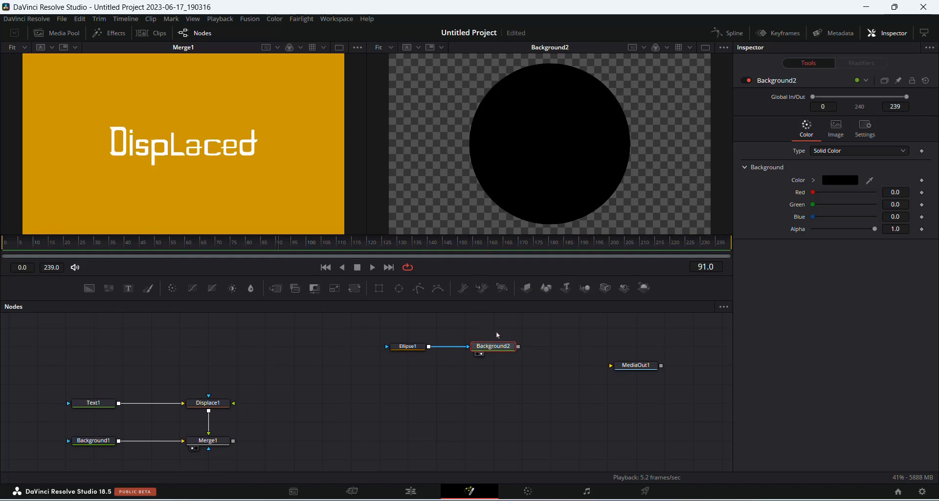
Step: Shrink the ellipse mask to about 0.32 in width and height, and make it a non-solid ring with border width 0.025
click(417, 349)
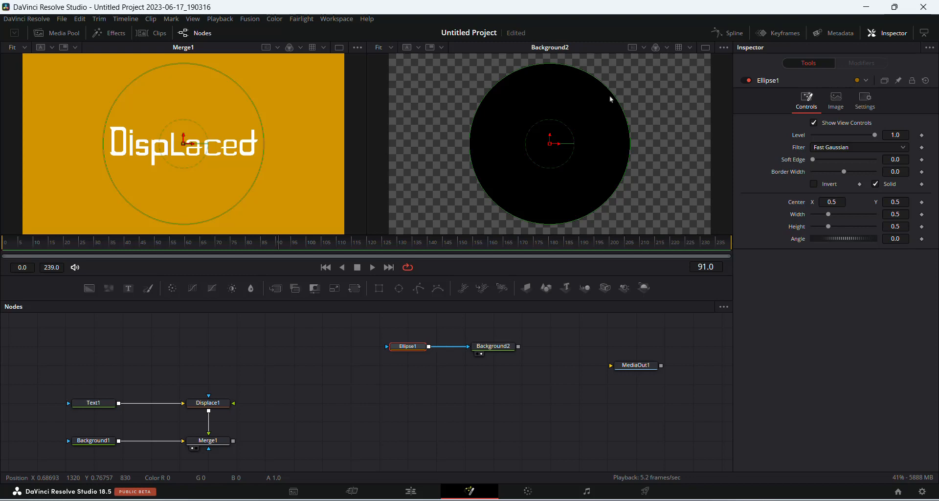
drag(609, 94, 590, 113)
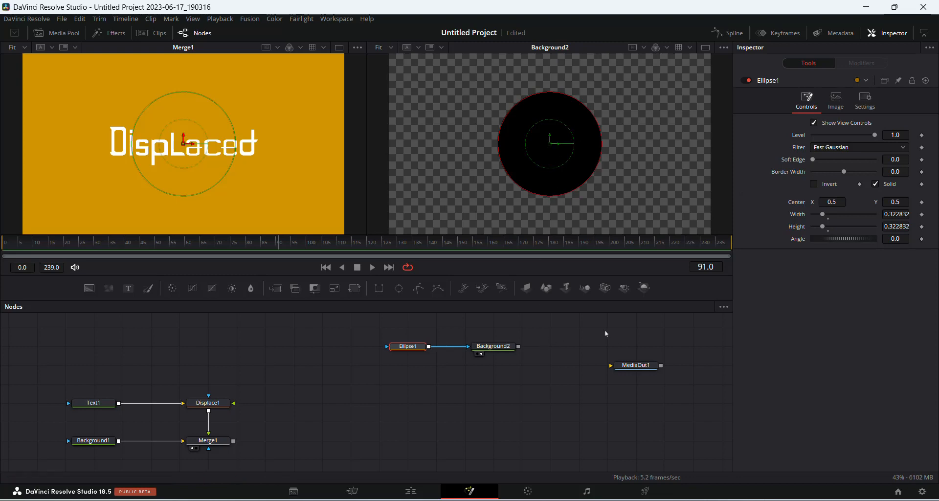
drag(456, 354, 463, 374)
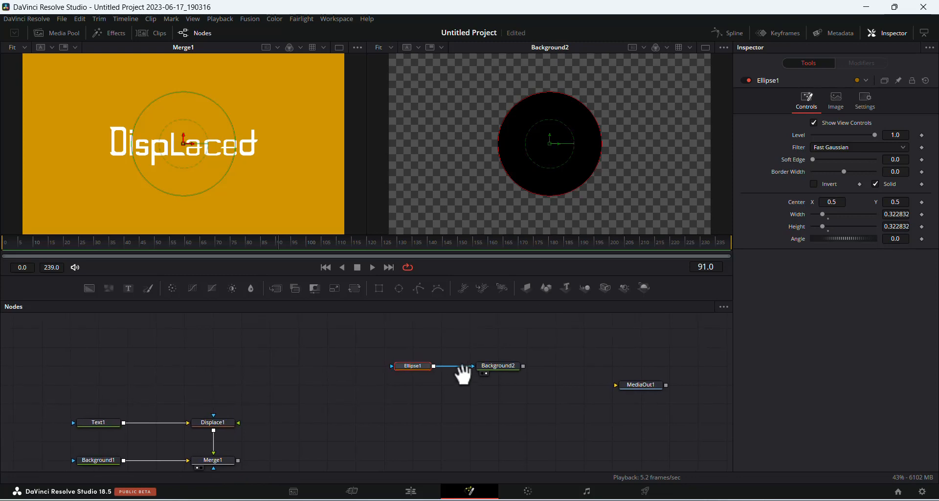
click(875, 184)
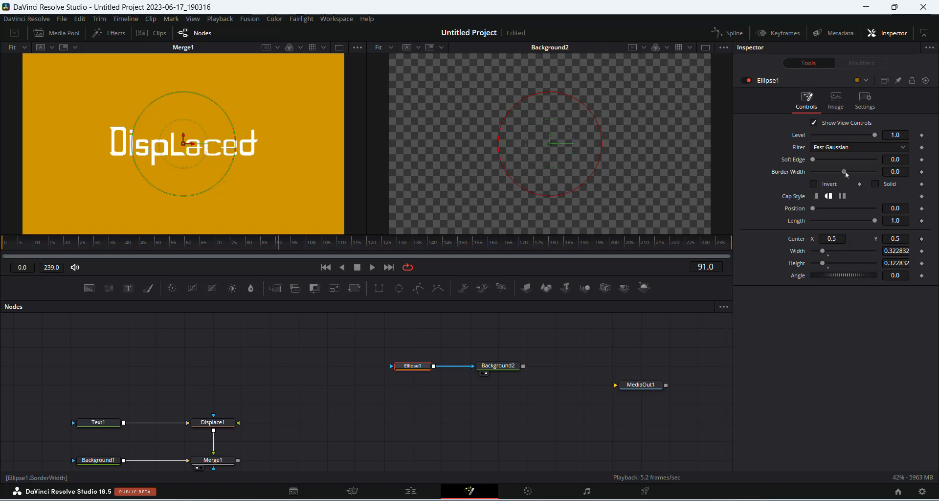
drag(847, 174, 851, 174)
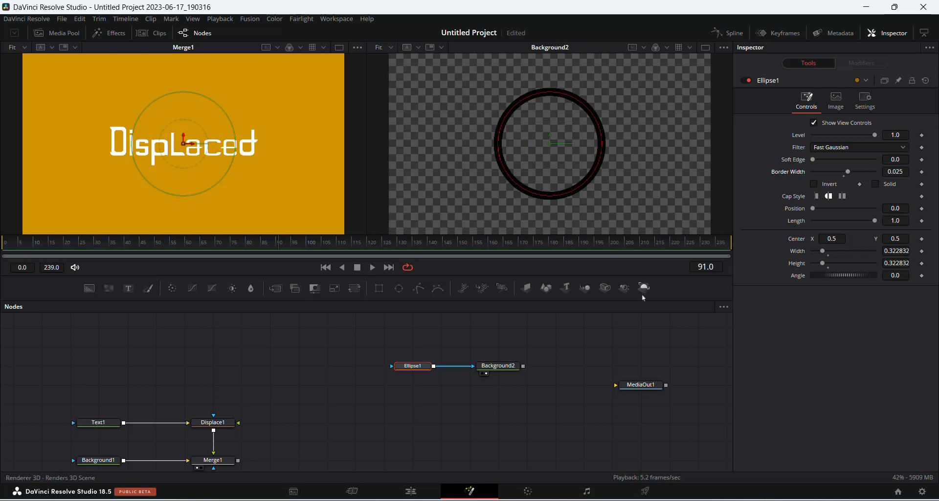
click(570, 343)
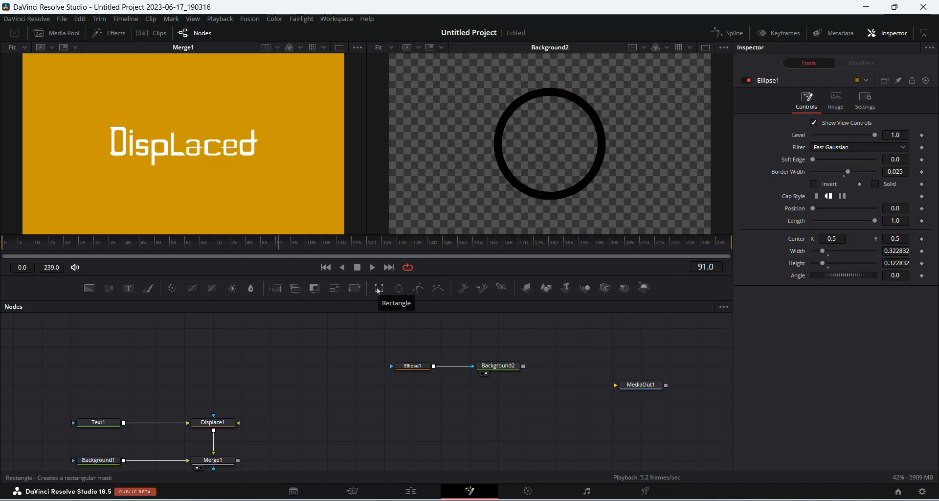
Step: Insert a Rectangle mask between Ellipse1 and Background2, spacing the nodes out in a row
drag(379, 288, 353, 369)
drag(506, 370, 534, 368)
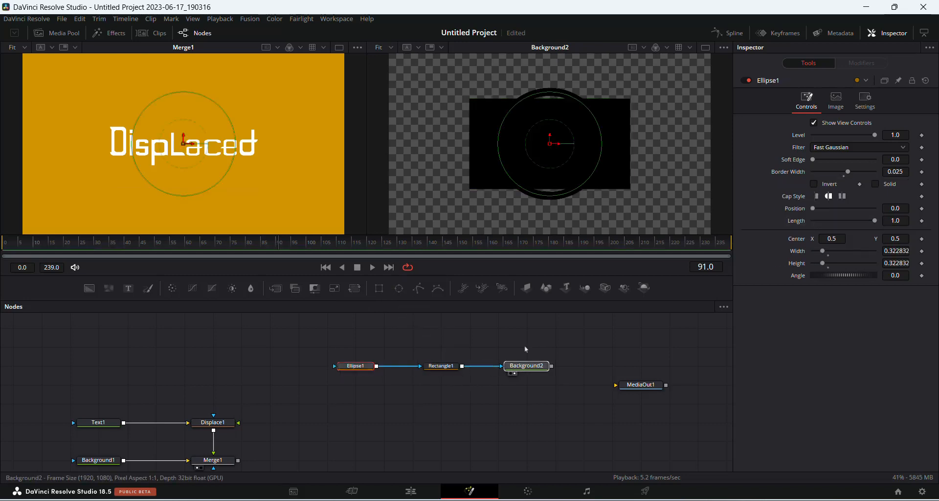
click(526, 366)
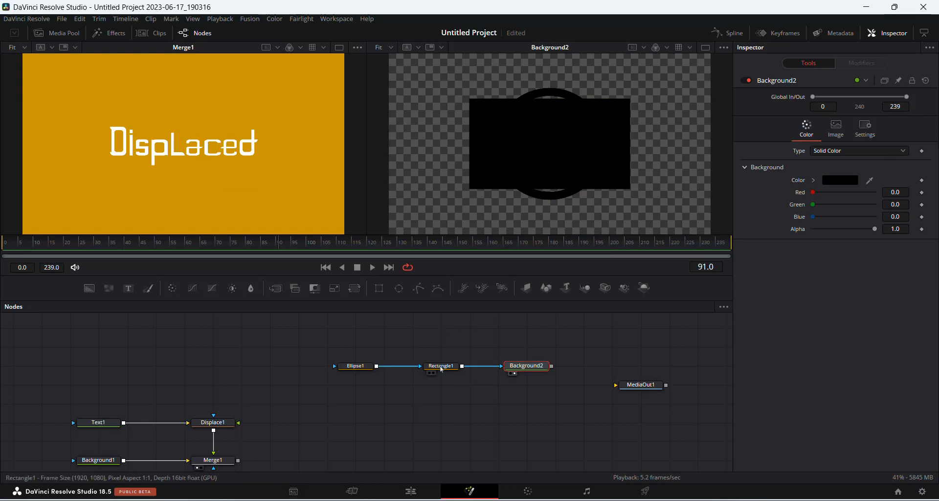
Step: Save the project and flatten the rectangle mask into a thin horizontal bar with a height of about 0.03
click(438, 366)
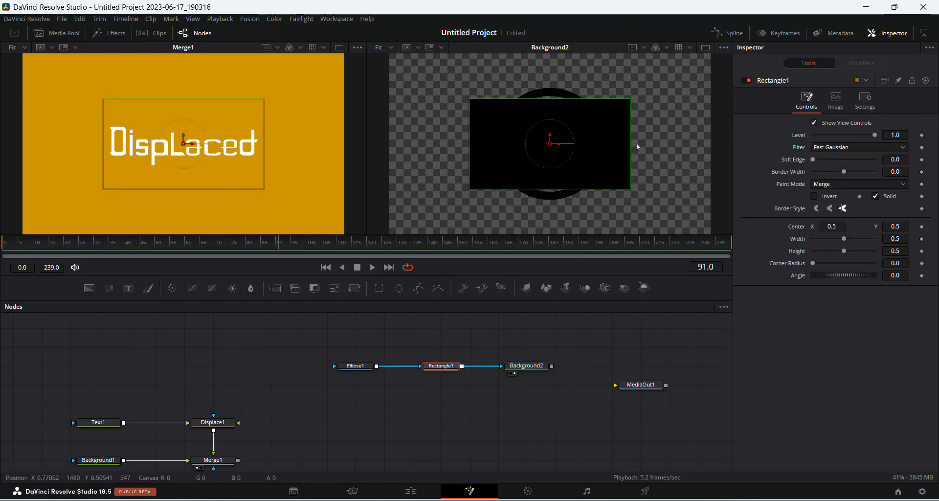
key(ctrl+s)
drag(565, 98, 630, 149)
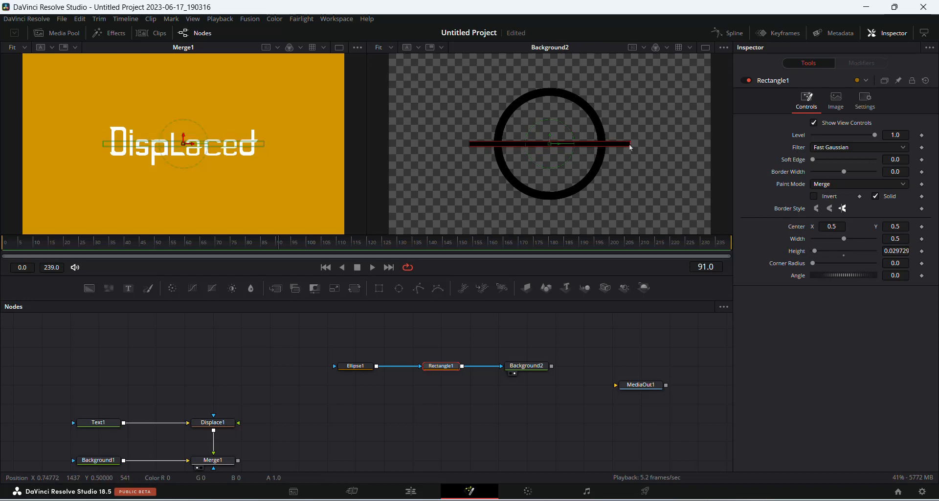
Step: Shorten the horizontal rectangle mask to a width of about 0.24 so its end lies inside the ring
scroll(631, 147, up, 4)
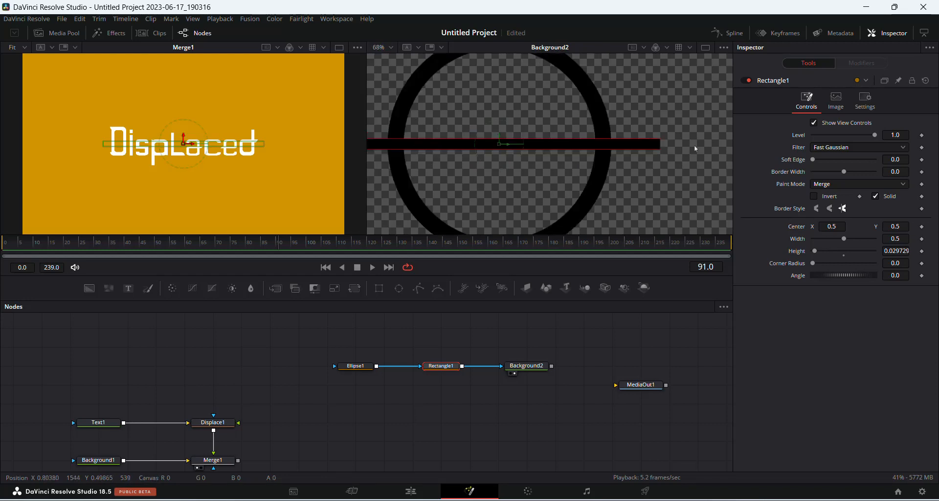
scroll(658, 145, up, 2)
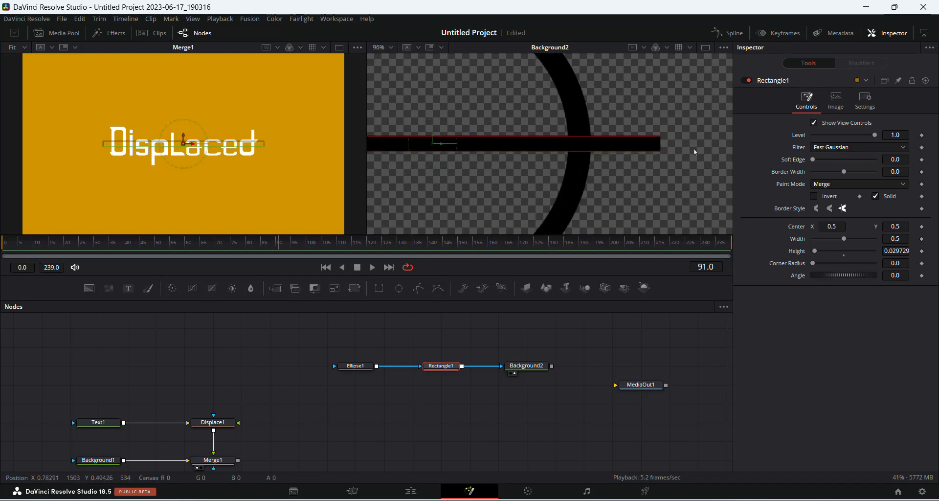
scroll(680, 149, down, 2)
scroll(647, 152, up, 2)
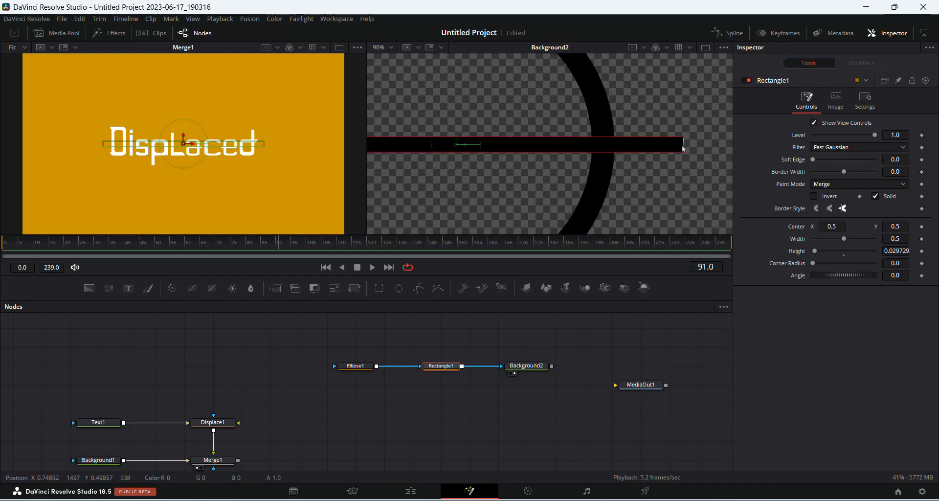
drag(684, 149, 566, 153)
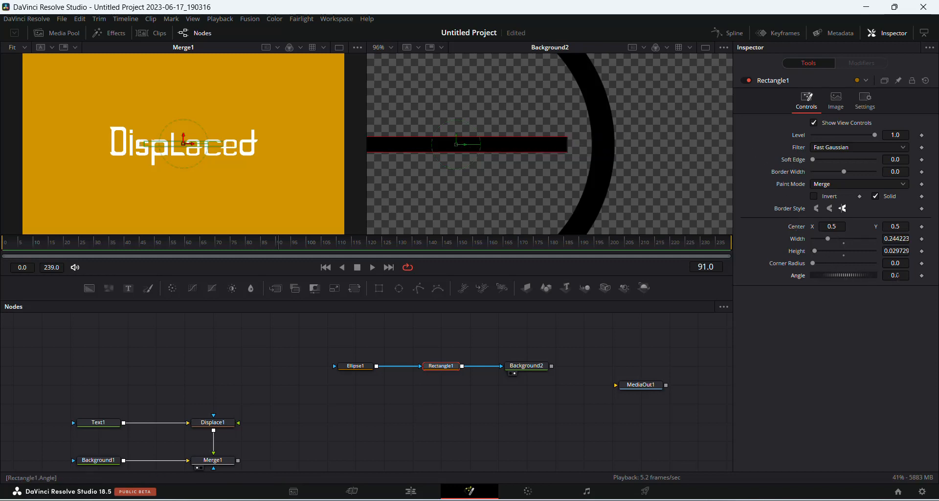
Step: Rotate the rectangle mask to an angle of -45 degrees
click(895, 276)
text(45)
key(Tab)
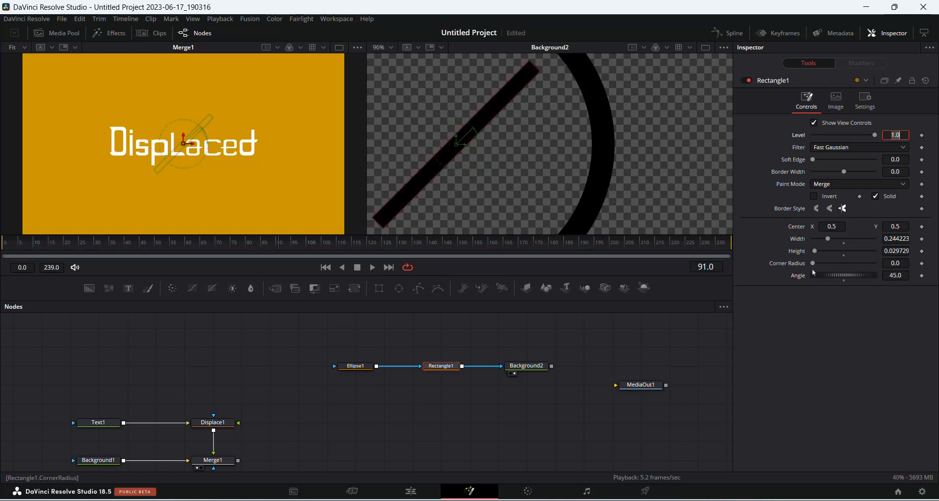
click(890, 275)
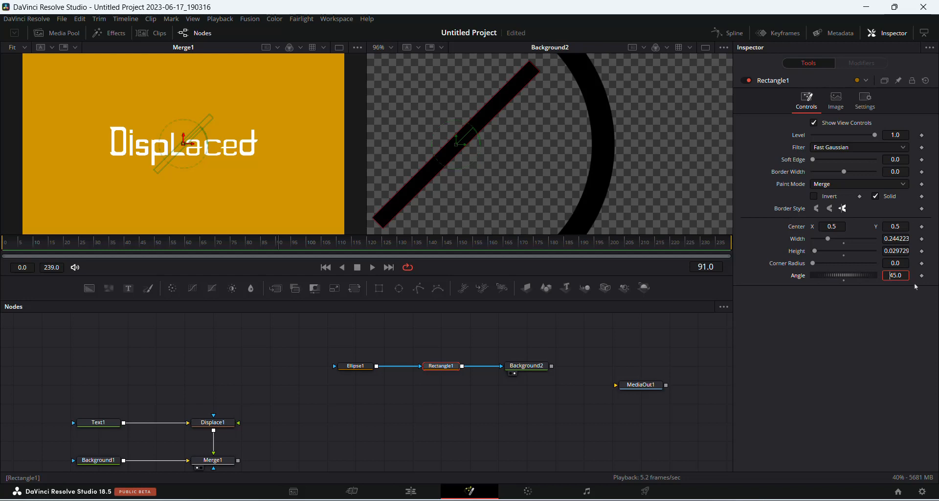
text(-)
key(Tab)
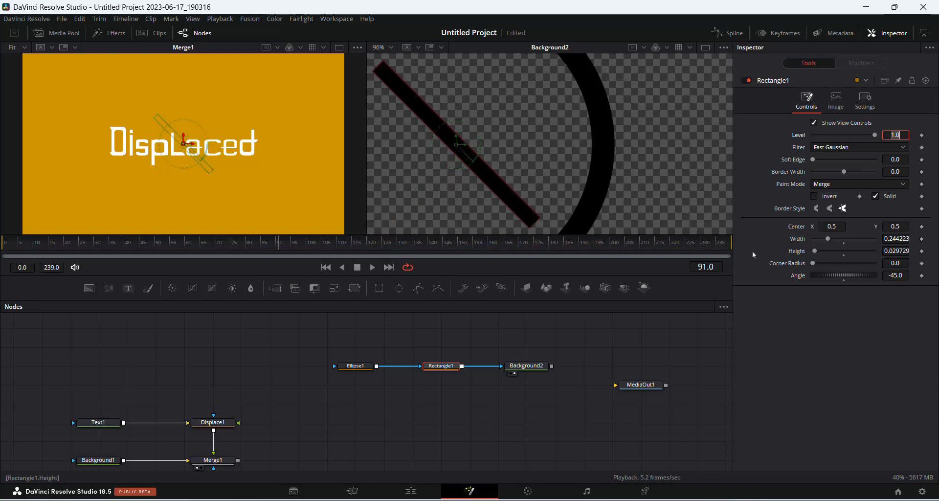
Step: Place the bar as a handle on the ring's lower-right edge, about 0.18 wide and 0.037 high, centred near X 0.69, Y 0.21
key(ctrl+f)
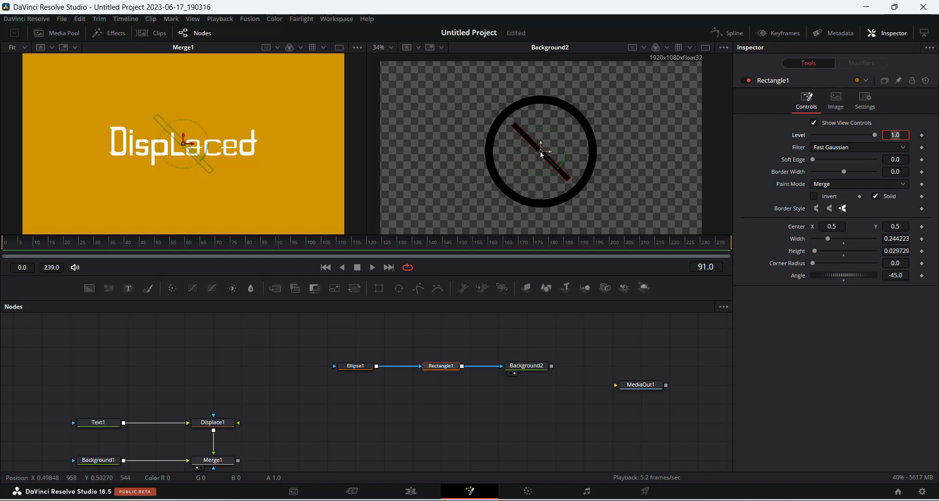
drag(543, 154, 604, 212)
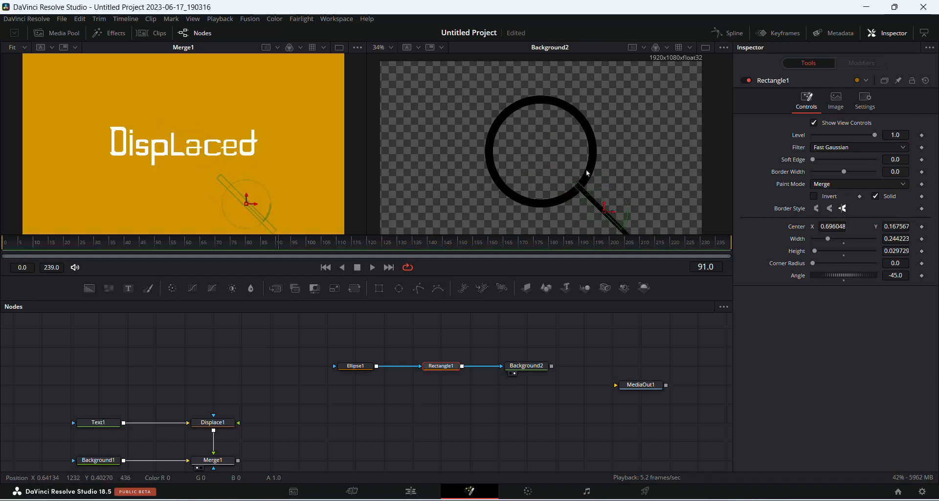
drag(586, 169, 544, 119)
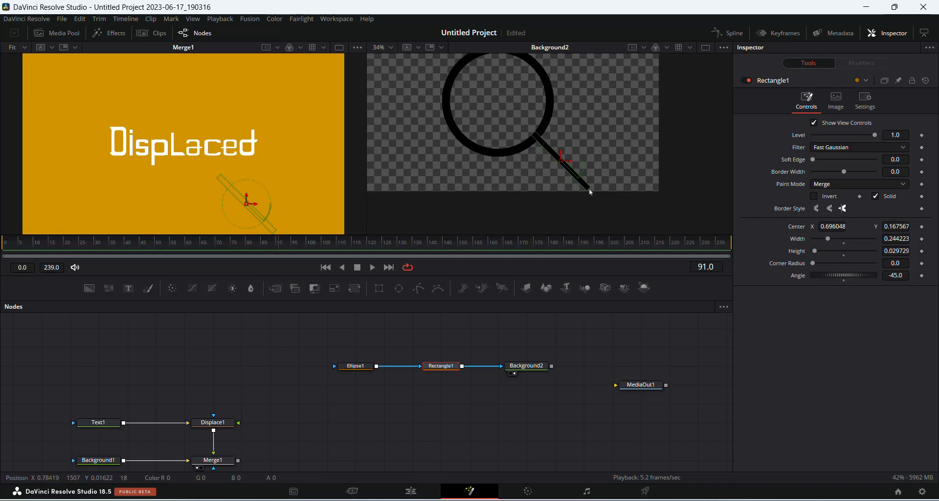
drag(591, 192, 558, 153)
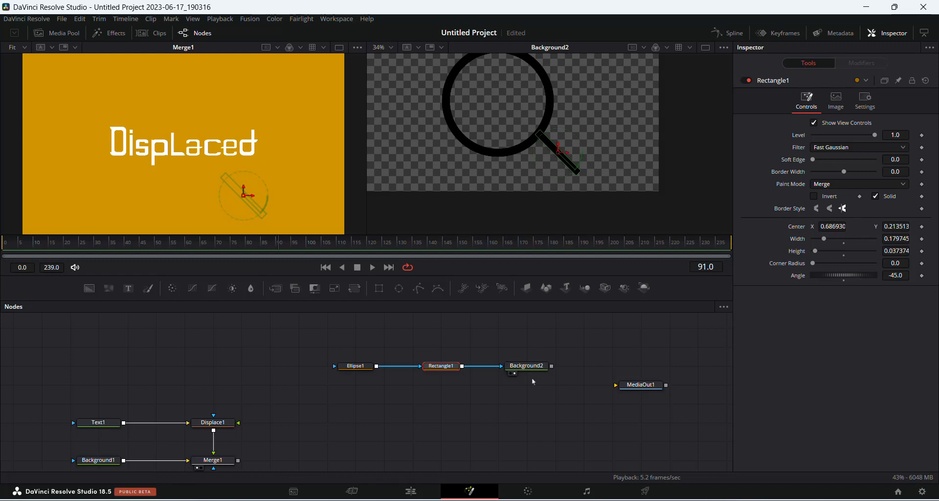
Step: Duplicate the Rectangle1 mask and insert the copy between Rectangle1 and Background2, making room in the node row
drag(529, 366, 586, 366)
click(446, 367)
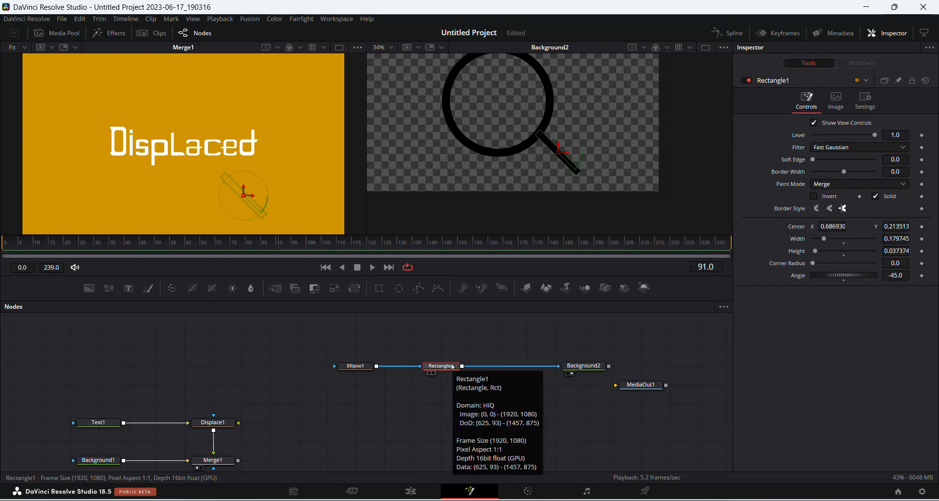
click(478, 344)
key(ctrl+v)
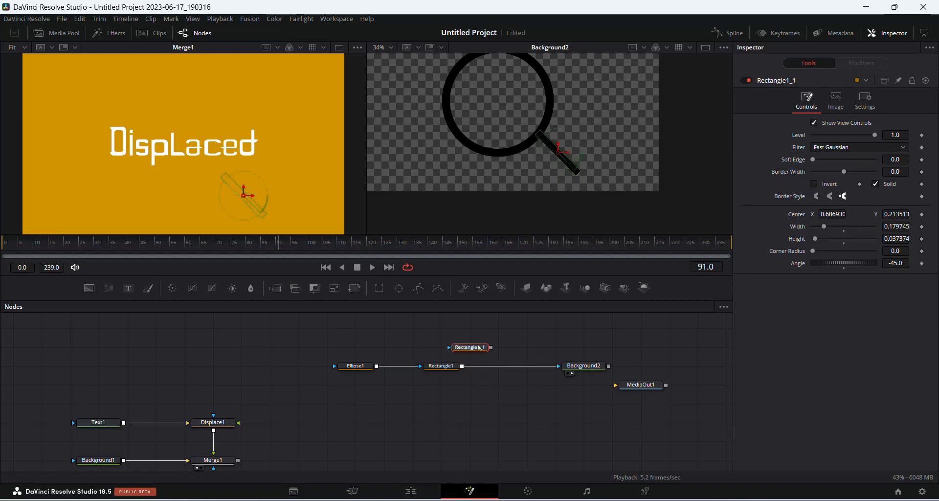
drag(479, 347, 501, 357)
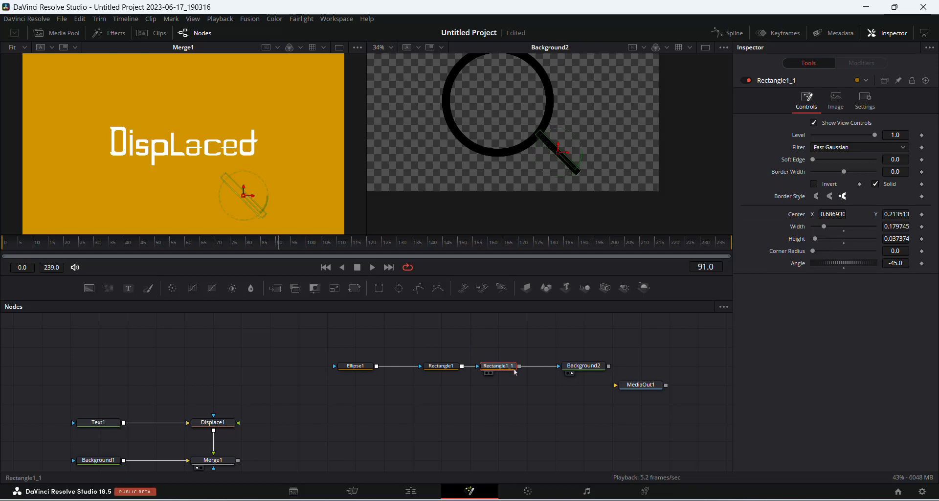
drag(522, 373, 525, 372)
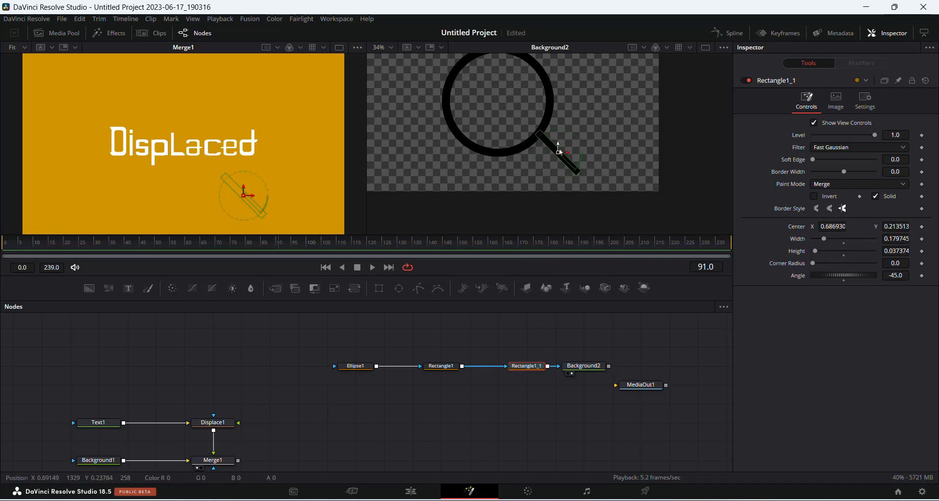
Step: Shape the copied rectangle into a rounded grip at the handle's end: width 0.11, height about 0.09, corner radius 1.0, centre about 0.77, 0.07
drag(559, 152, 560, 151)
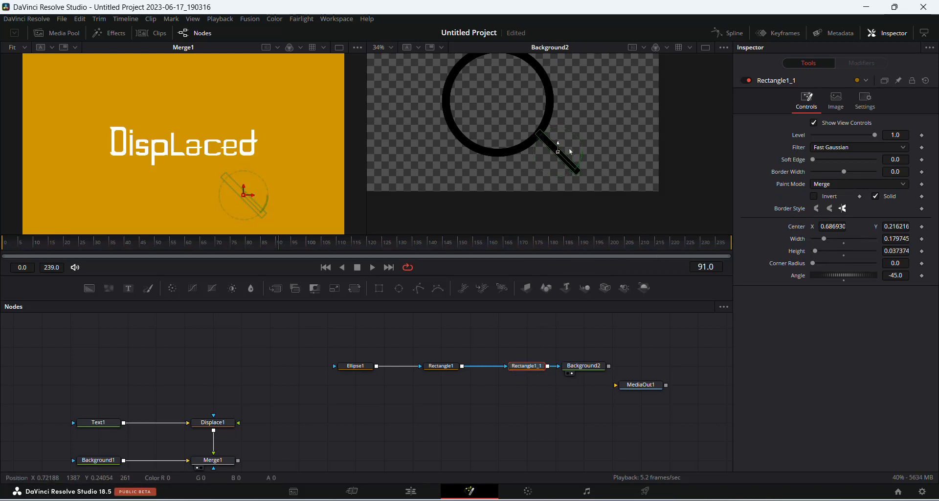
key(ctrl+z)
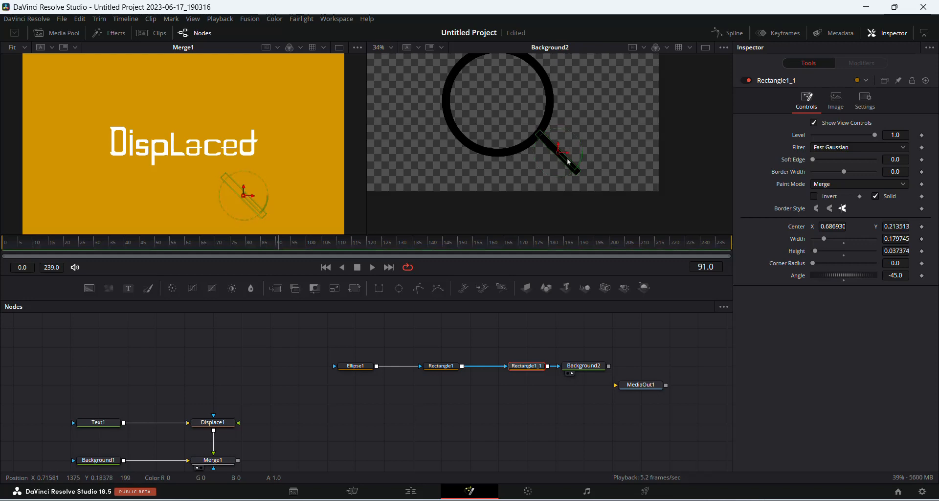
mouse_move(568, 162)
mouse_down()
mouse_move(546, 142)
mouse_move(579, 173)
mouse_up()
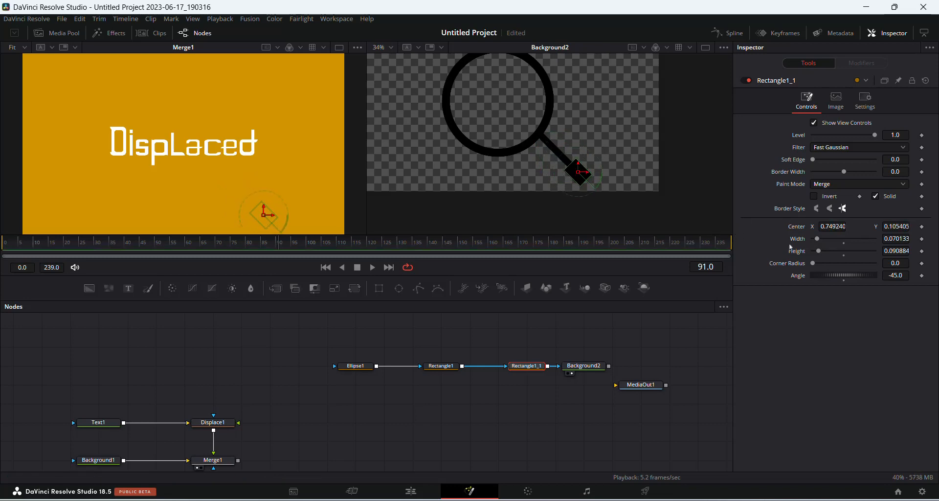
drag(814, 266, 841, 268)
drag(817, 239, 819, 240)
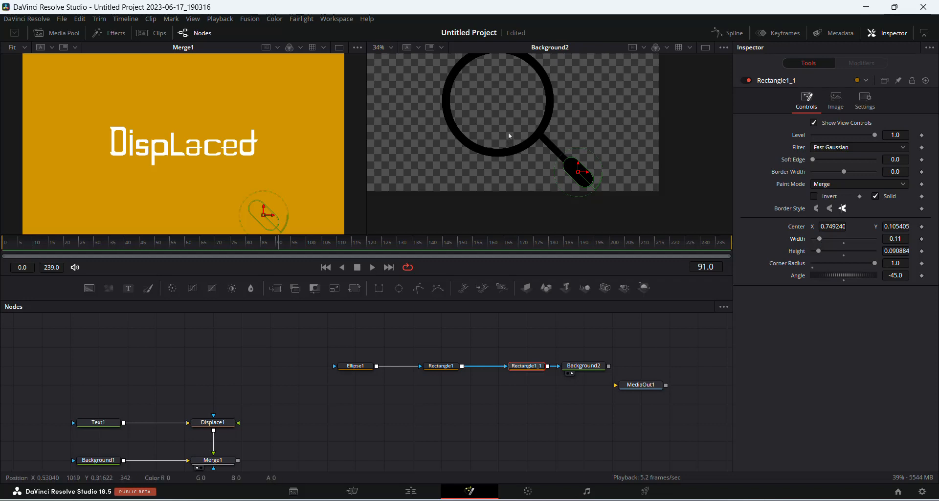
drag(505, 131, 455, 110)
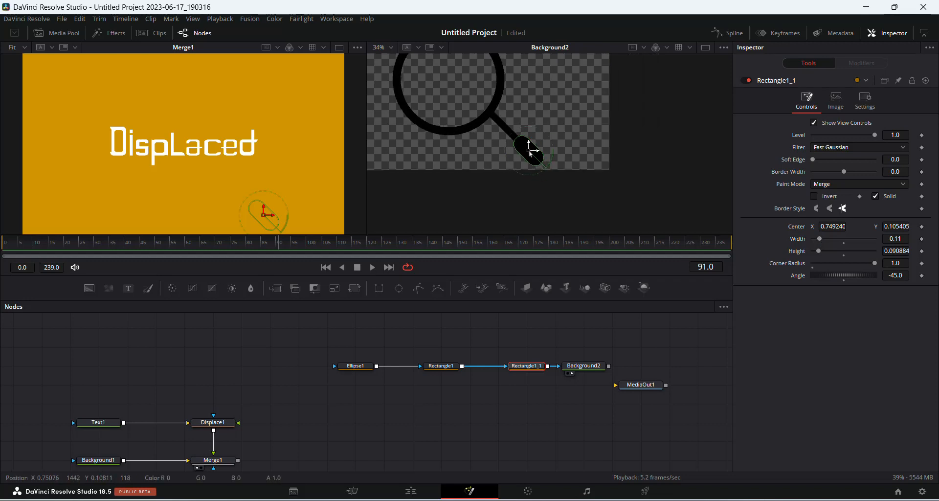
mouse_move(530, 153)
mouse_down()
mouse_move(550, 167)
mouse_move(538, 160)
mouse_up()
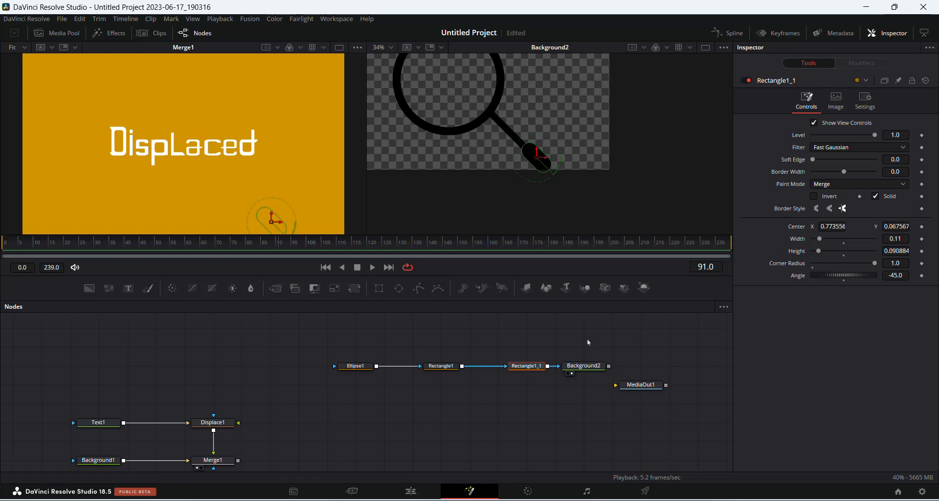
Step: Rearrange the magnifying glass nodes into a vertical column with Ellipse1, Rectangle1 and Rectangle1_1 above Background2
drag(355, 366, 385, 329)
drag(443, 372, 471, 334)
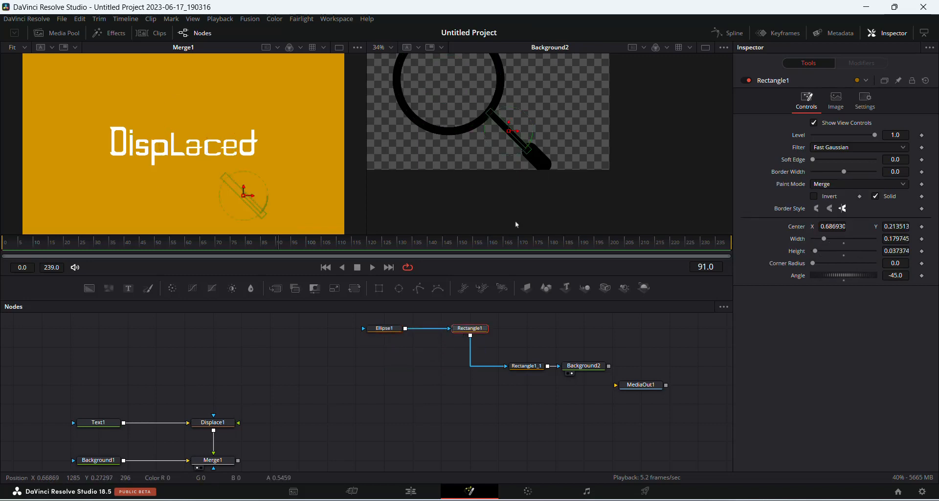
drag(532, 365, 532, 328)
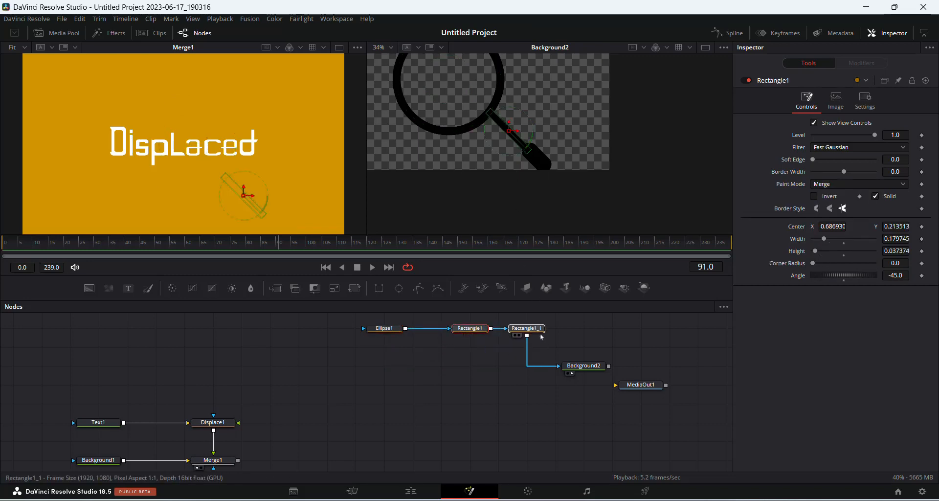
drag(597, 376, 528, 399)
click(524, 398)
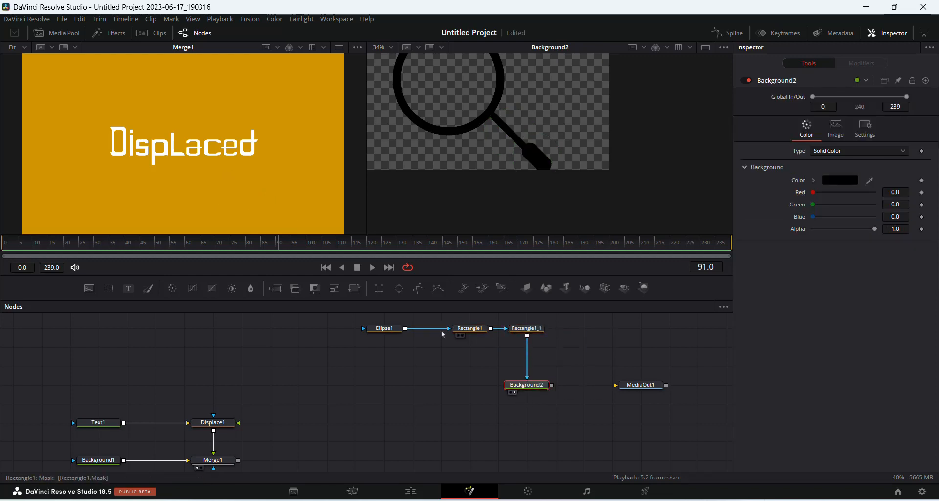
scroll(524, 399, up, 3)
drag(471, 388, 526, 350)
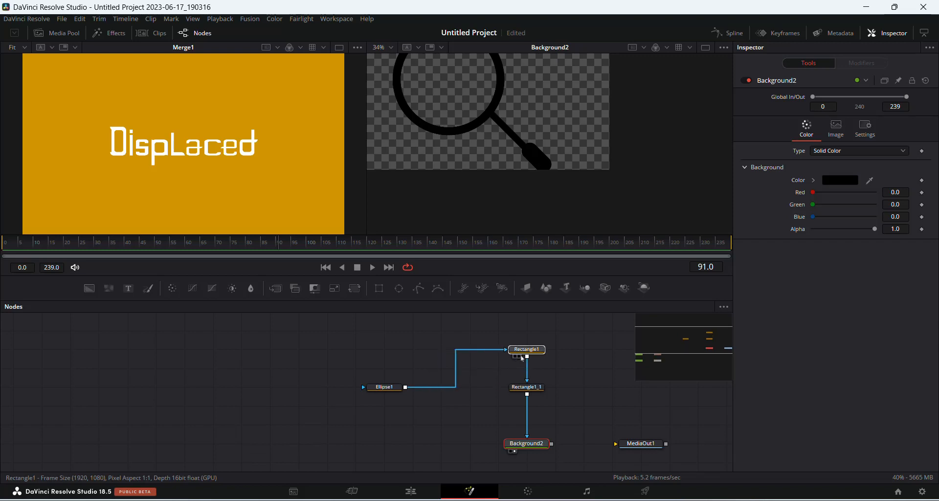
drag(385, 387, 530, 314)
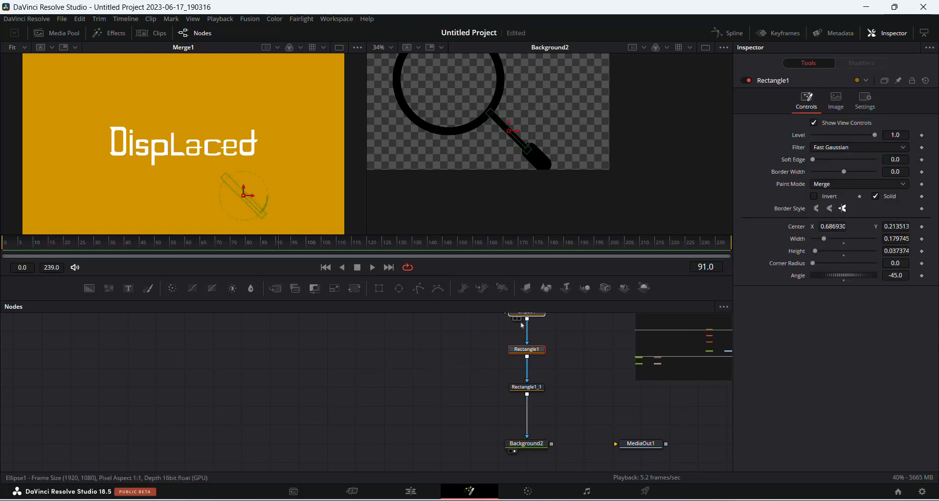
Step: Tighten the spacing of the mask column so Ellipse1, both rectangles and Background2 sit directly below one another
scroll(528, 420, down, 2)
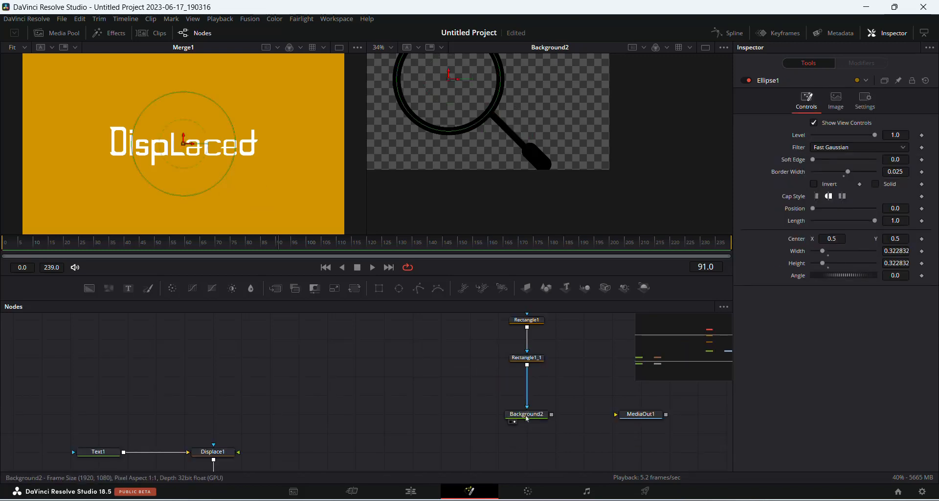
drag(527, 414, 528, 395)
scroll(517, 360, up, 3)
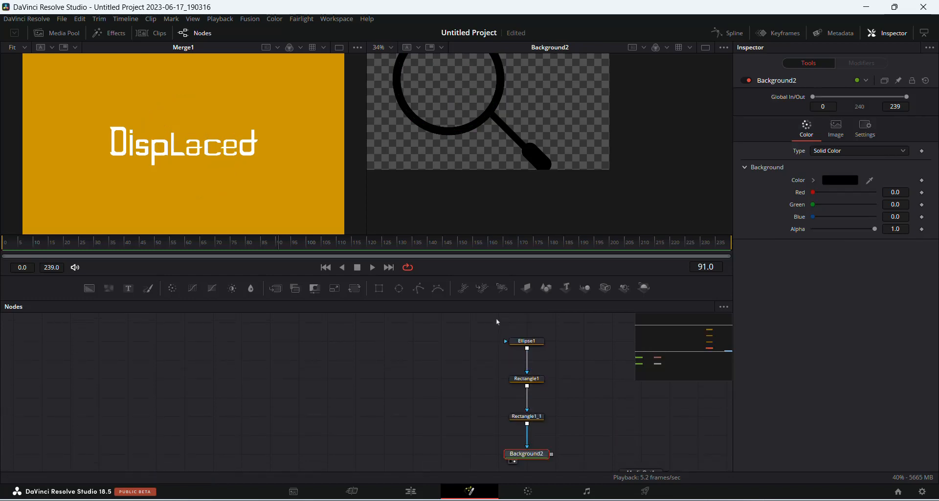
drag(524, 342, 526, 360)
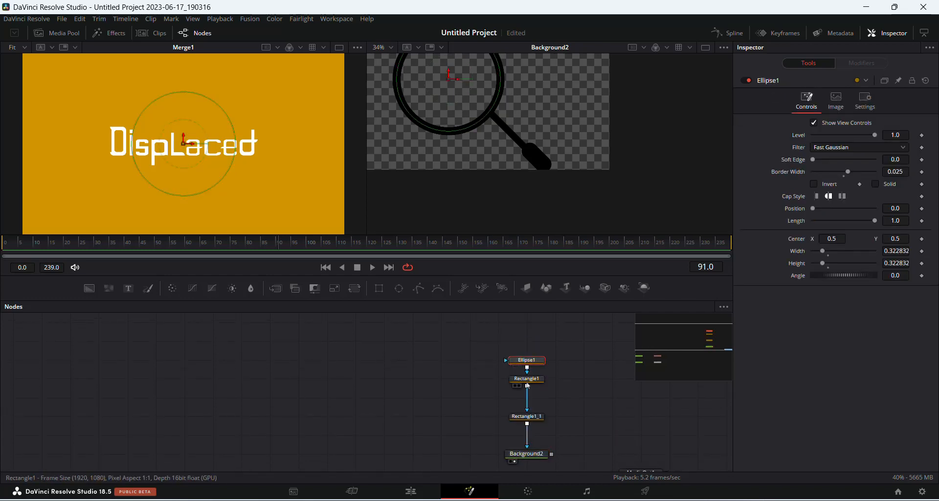
drag(532, 420, 532, 401)
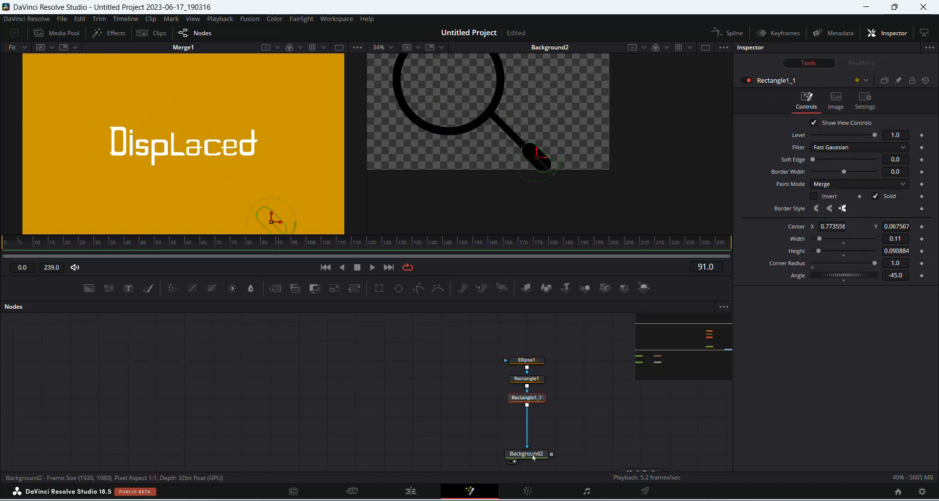
drag(534, 456, 531, 424)
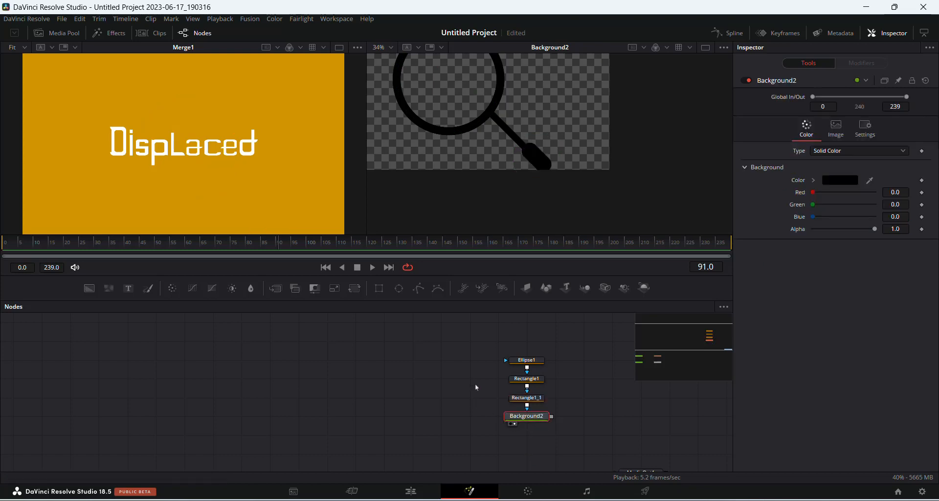
Step: Move the Text1, Displace1, Background1 and Merge1 nodes together as a group closer to the magnifying glass column, and deselect them
scroll(369, 394, down, 3)
scroll(250, 436, down, 3)
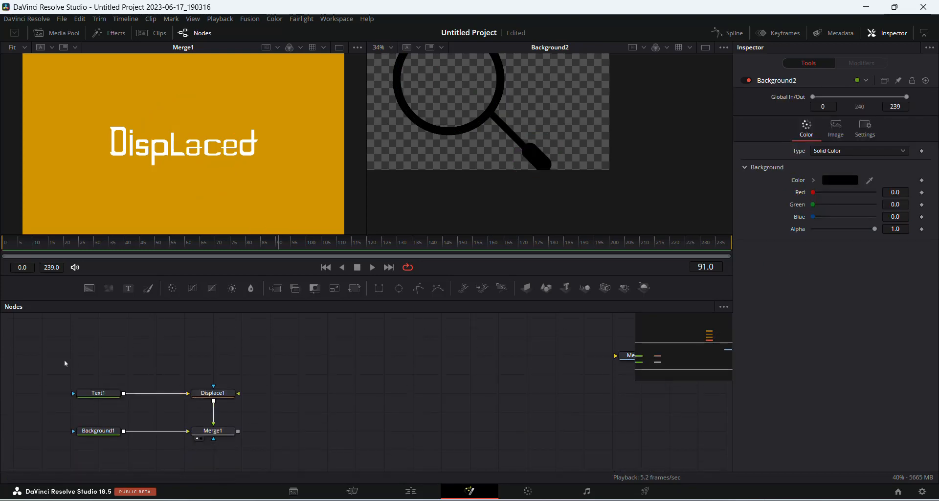
drag(63, 360, 222, 446)
drag(216, 394, 327, 322)
scroll(416, 377, up, 4)
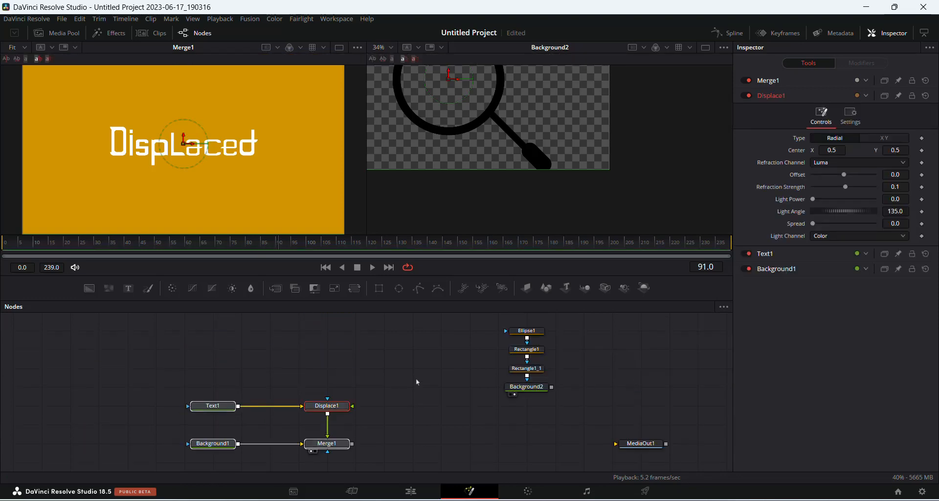
drag(337, 406, 308, 369)
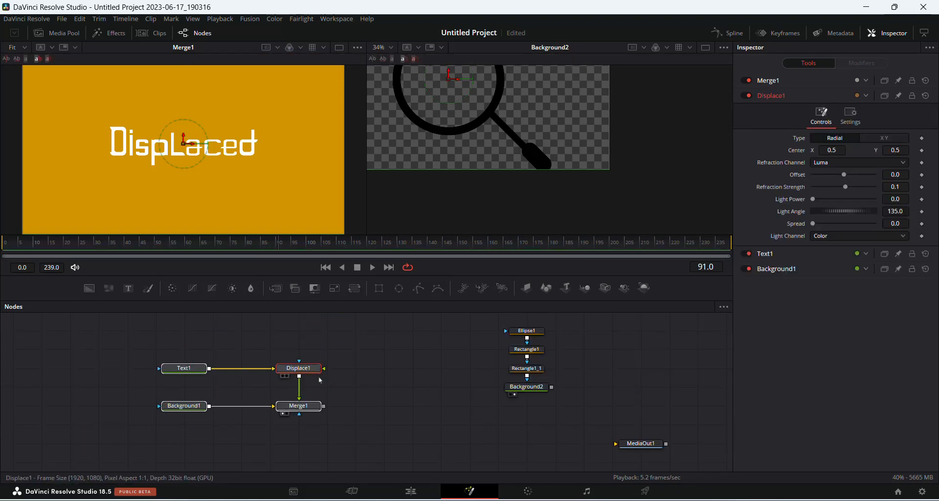
click(320, 380)
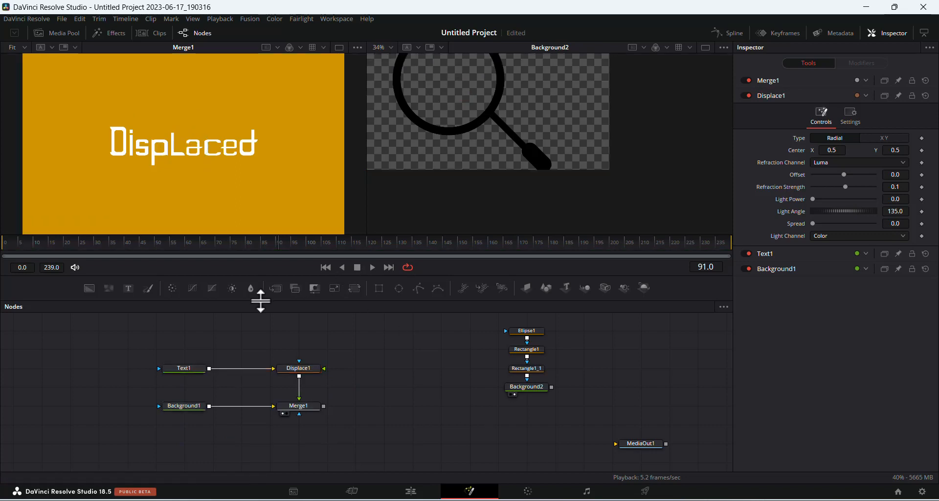
Step: Add a Merge node beside Merge1 and a Transform node fed by Background2
drag(276, 287, 453, 409)
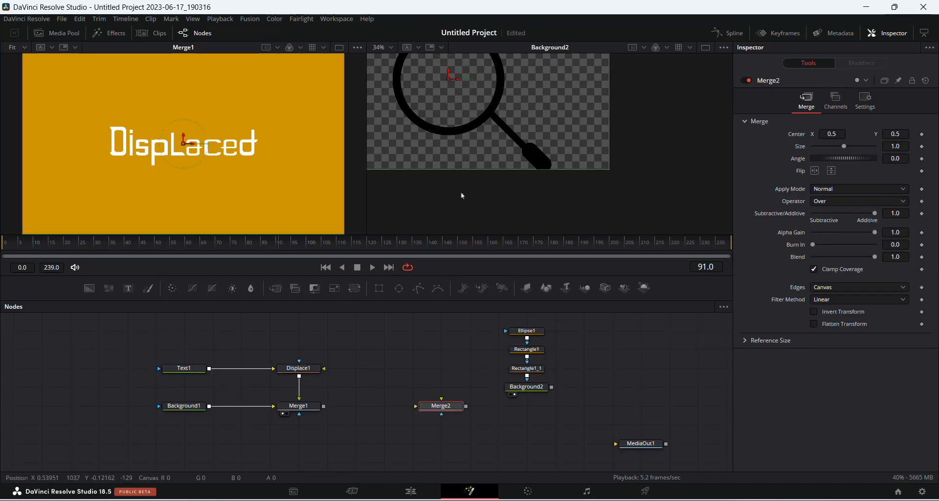
scroll(461, 195, up, 1)
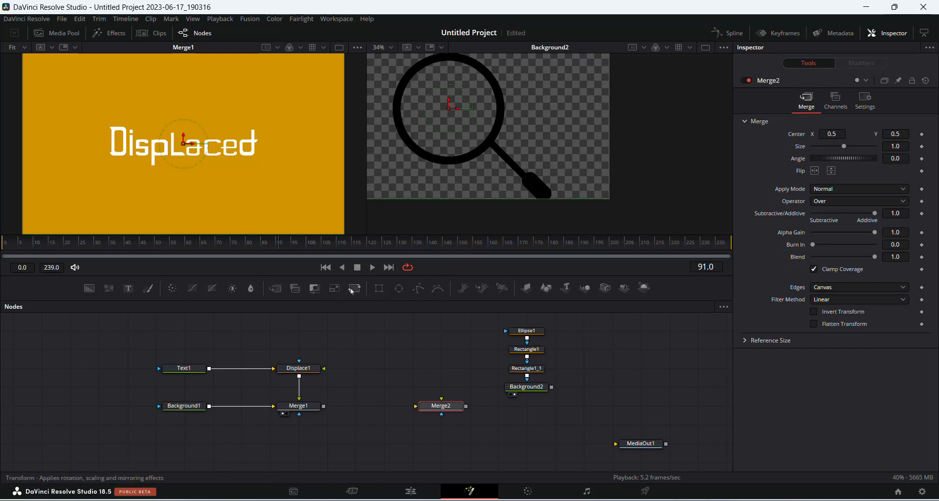
drag(352, 289, 462, 357)
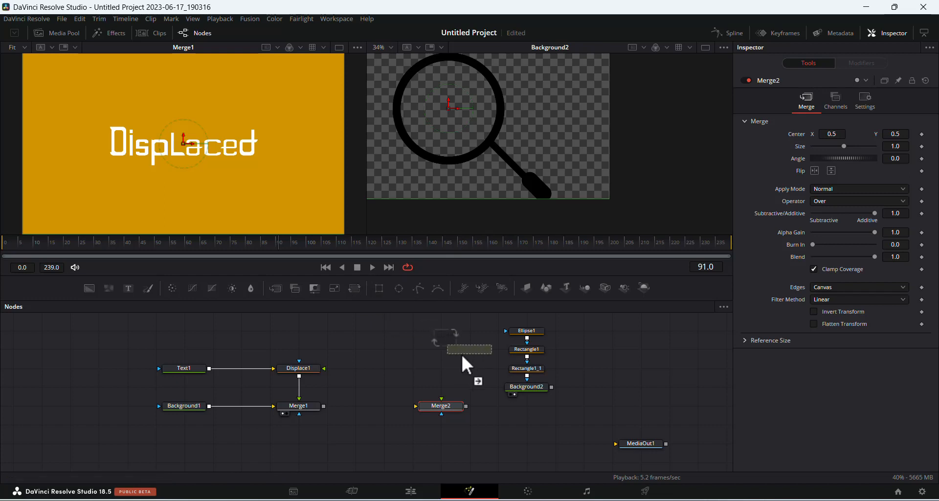
drag(500, 412, 526, 427)
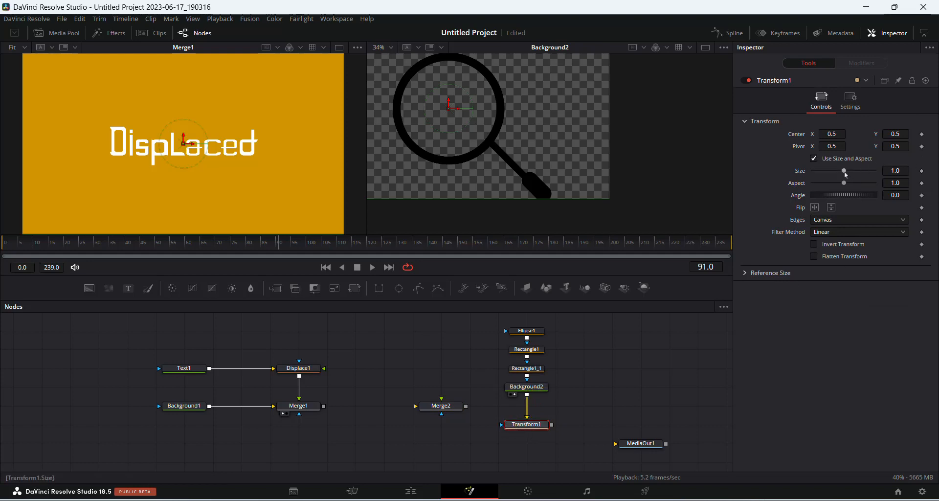
Step: Scale the magnifying glass to 0.61 in Transform1 and show it fitted in the second viewer
drag(845, 173, 836, 175)
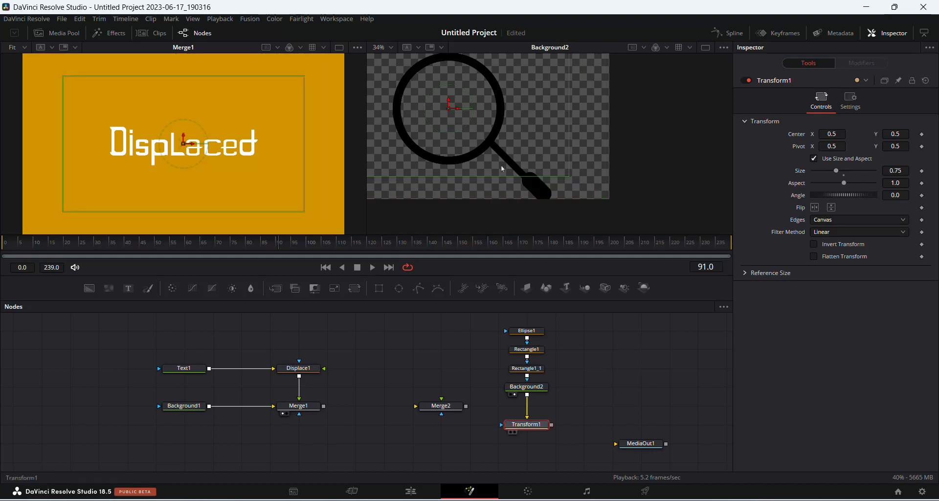
key(2)
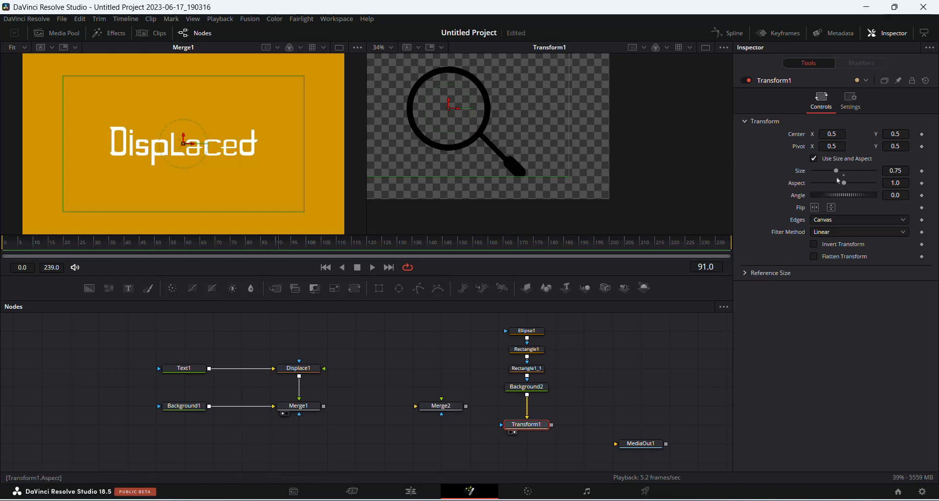
drag(837, 172, 833, 175)
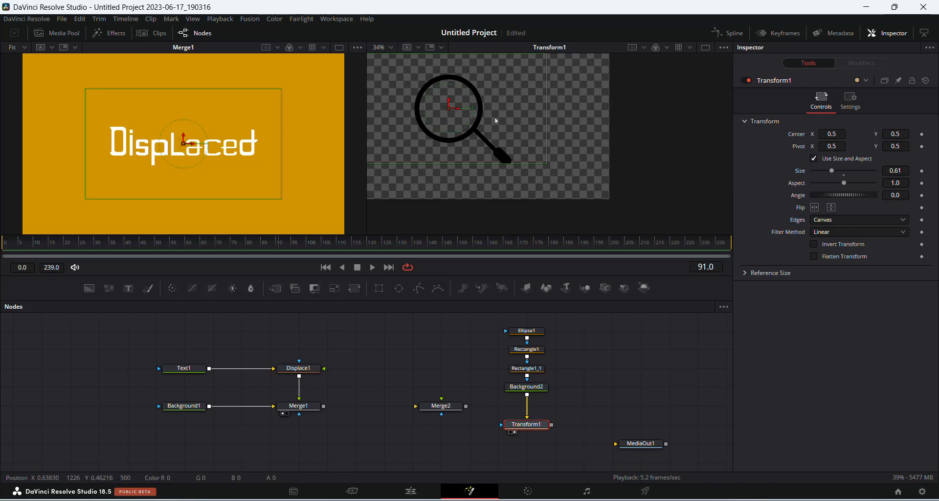
drag(494, 117, 544, 137)
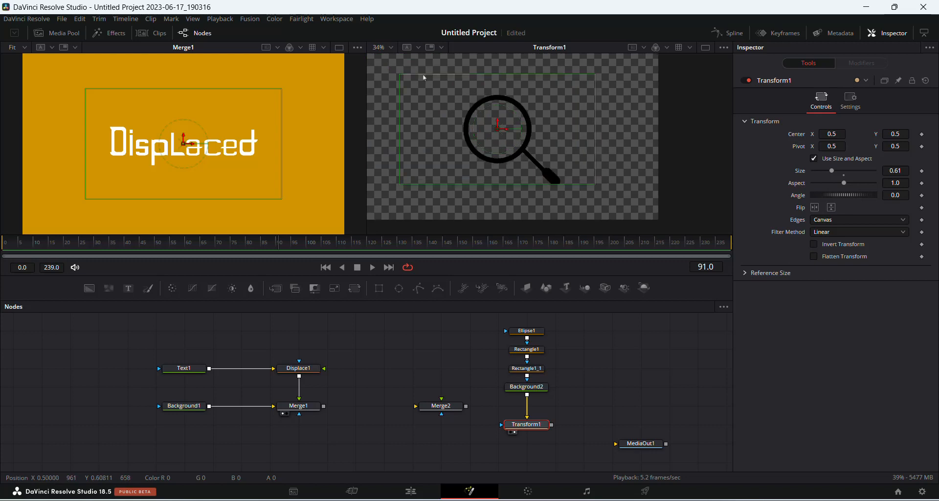
click(387, 49)
click(386, 59)
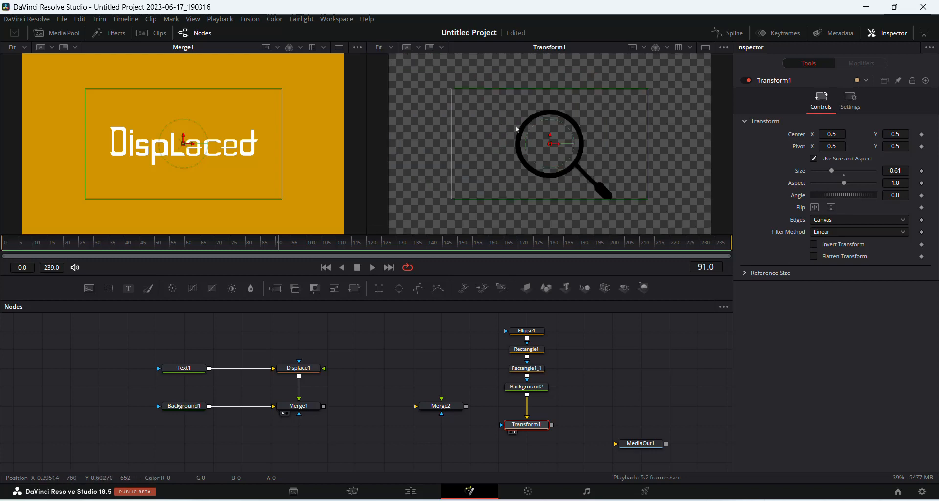
Step: Keyframe Transform1's Center at frames 0 and 48 with the magnifying glass centred at 0.5, 0.5
drag(16, 244, 2, 246)
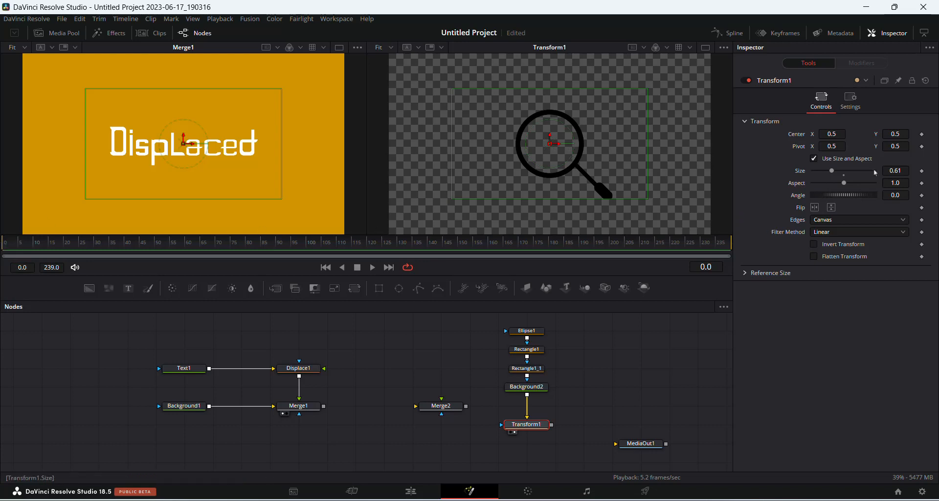
click(922, 134)
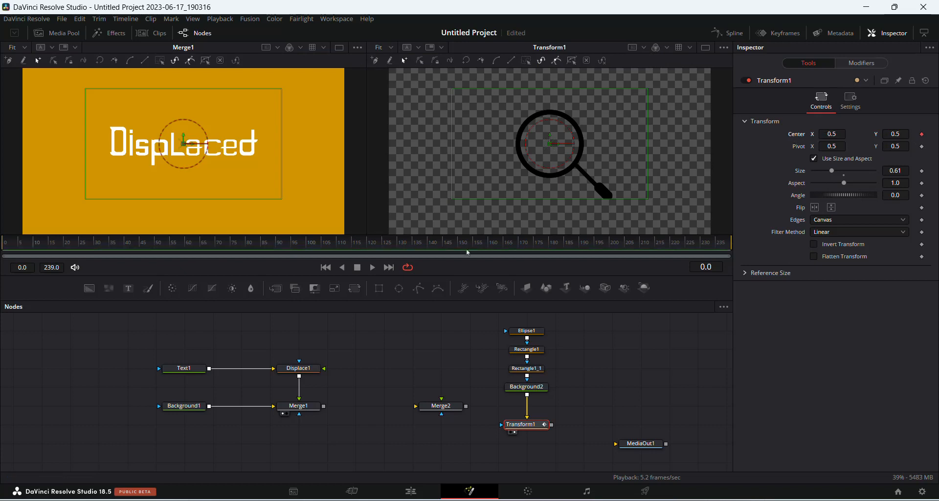
click(71, 246)
drag(74, 246, 151, 247)
drag(550, 138, 550, 131)
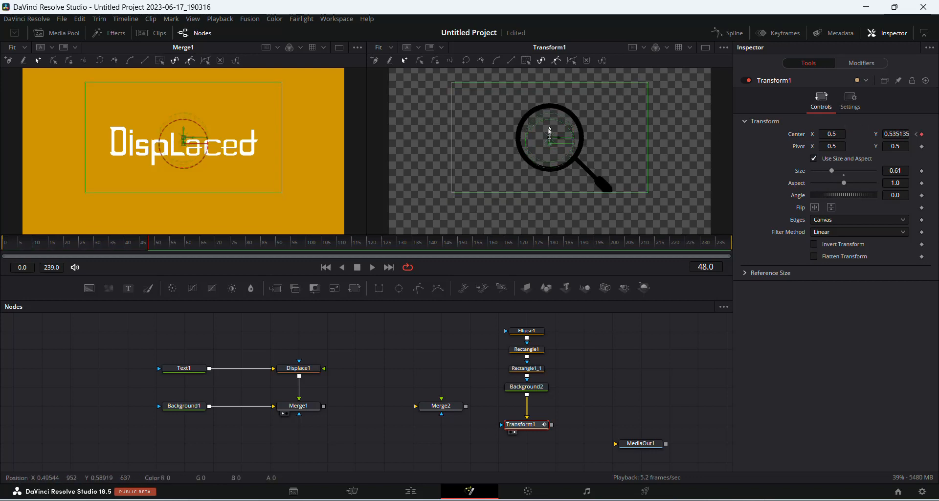
key(ctrl+z)
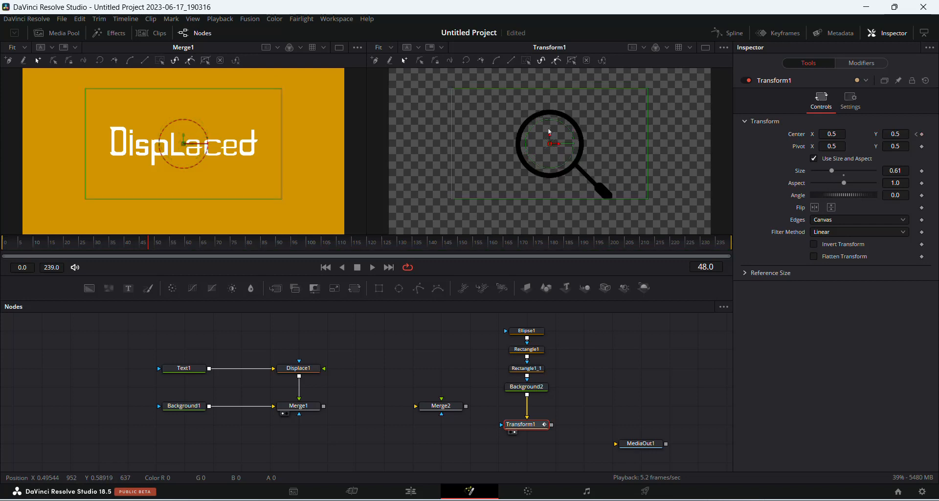
click(922, 134)
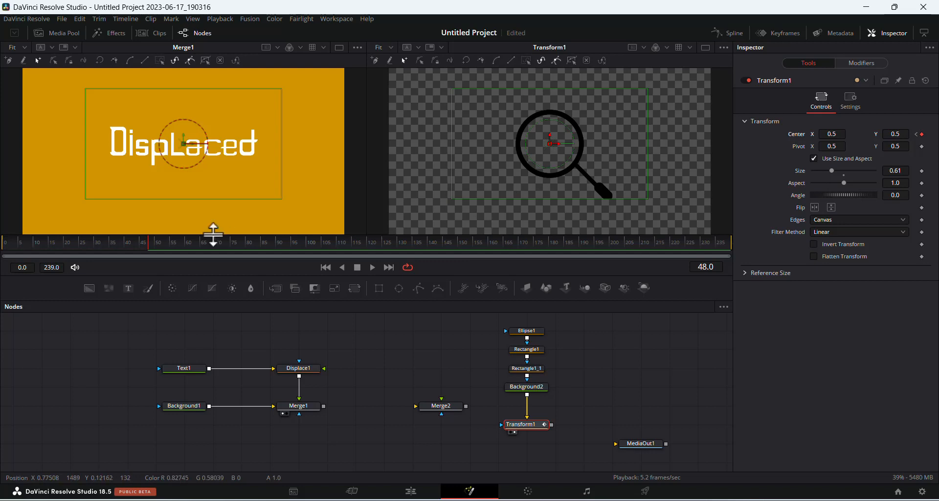
Step: Add Center keyframes to Transform1 at 0.5, 0.5 on frames 55, 100 and 155
click(159, 247)
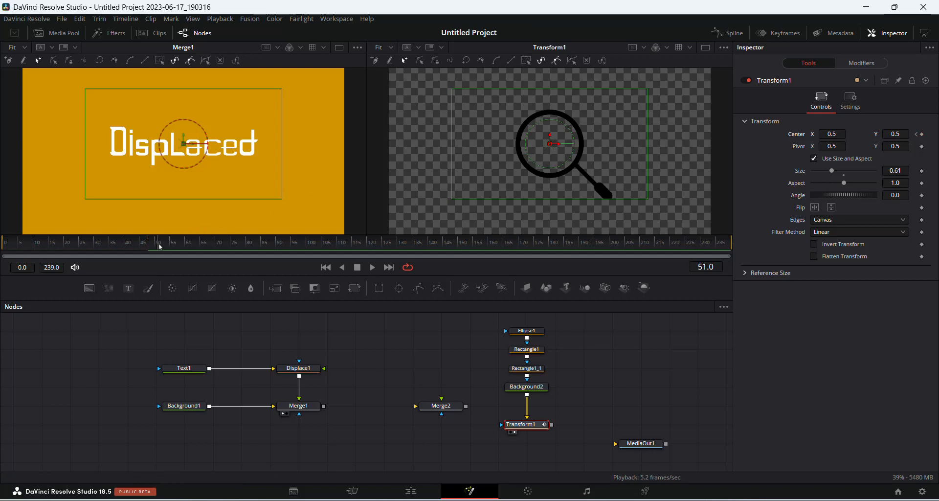
drag(161, 247, 168, 246)
click(922, 135)
drag(180, 248, 308, 249)
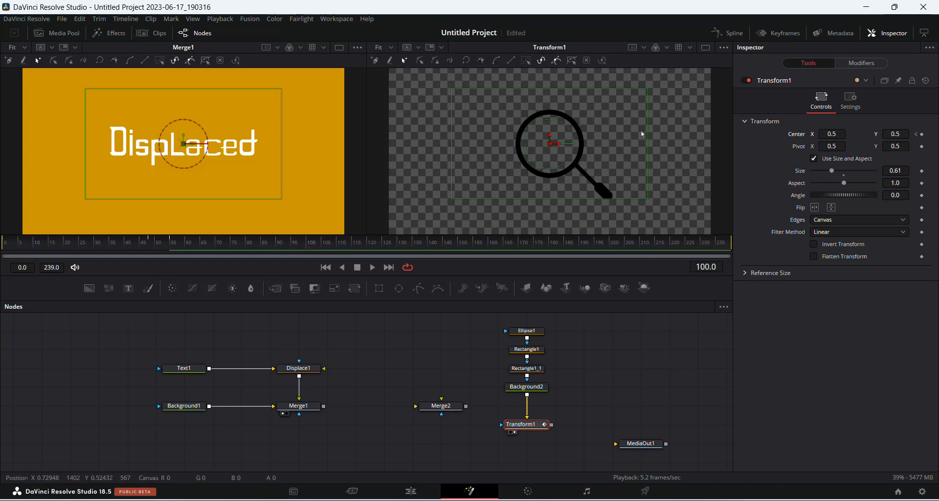
click(922, 135)
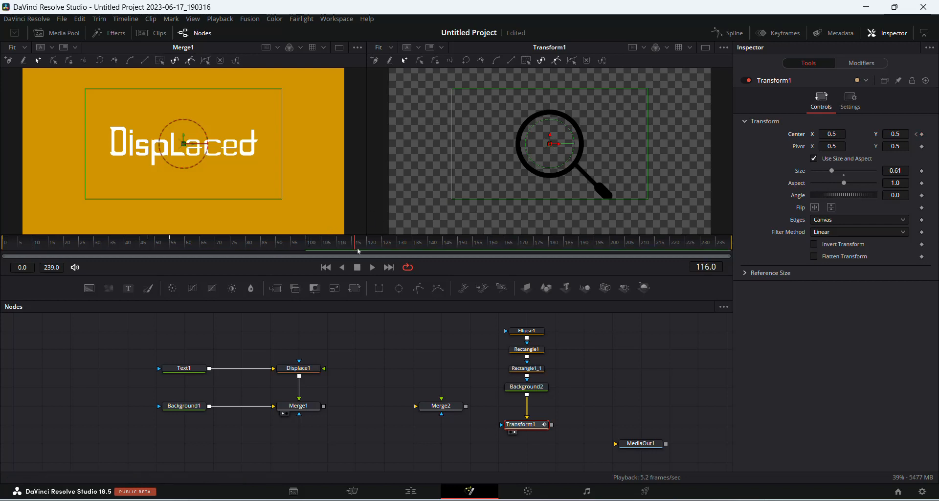
drag(358, 252, 411, 253)
drag(489, 250, 472, 250)
click(923, 135)
Step: At frame 0, move the magnifying glass straight up until it is completely outside the image
drag(136, 246, 5, 246)
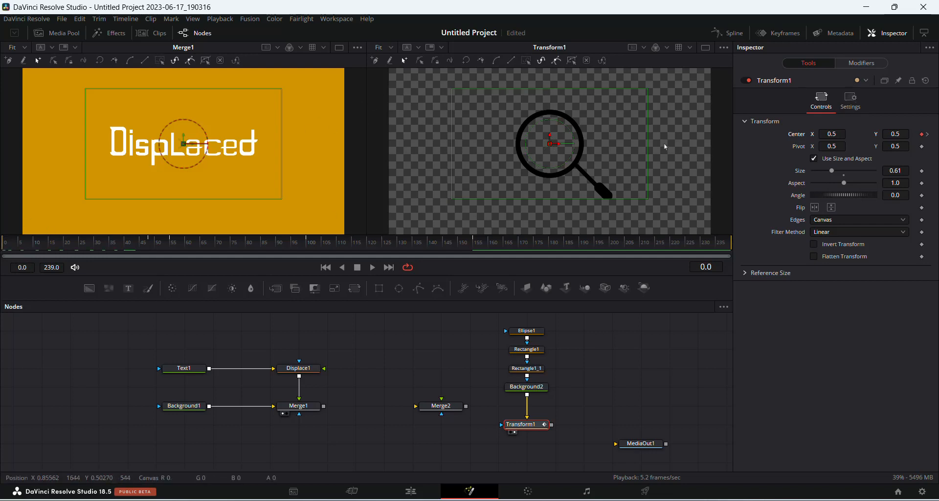
scroll(585, 104, up, 3)
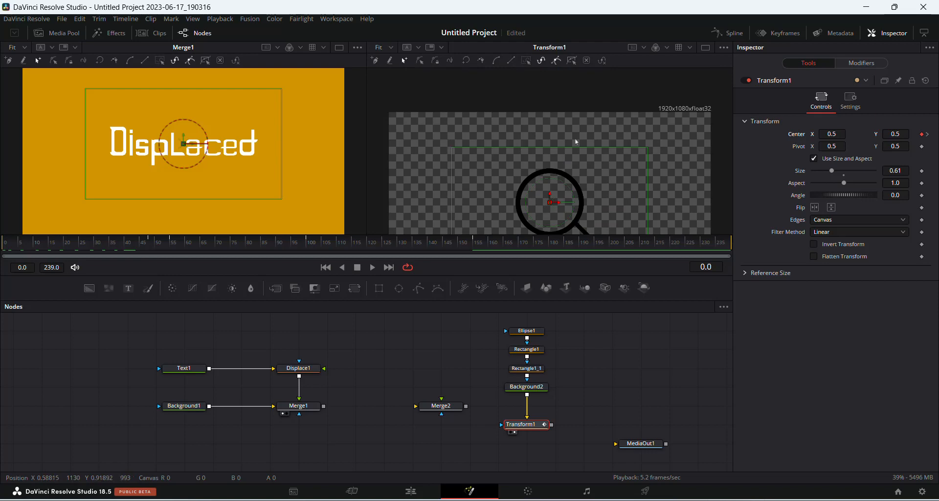
drag(550, 194, 581, 28)
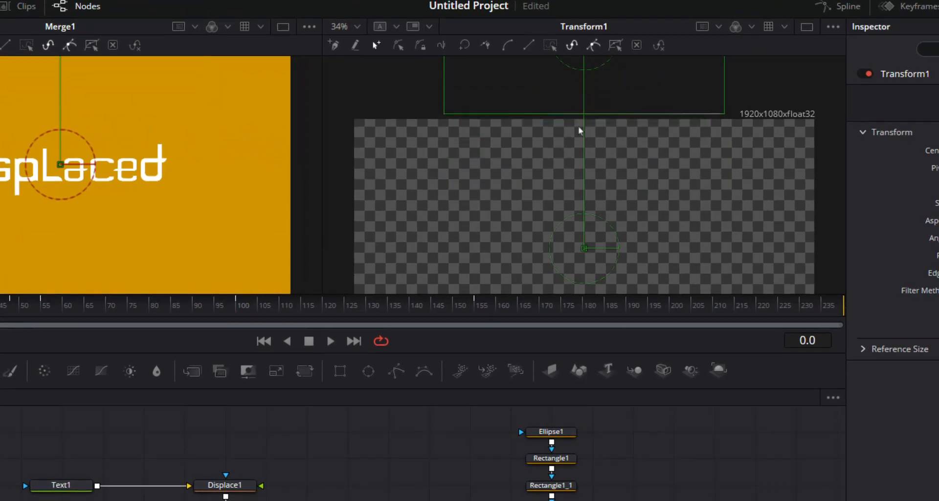
scroll(547, 161, down, 2)
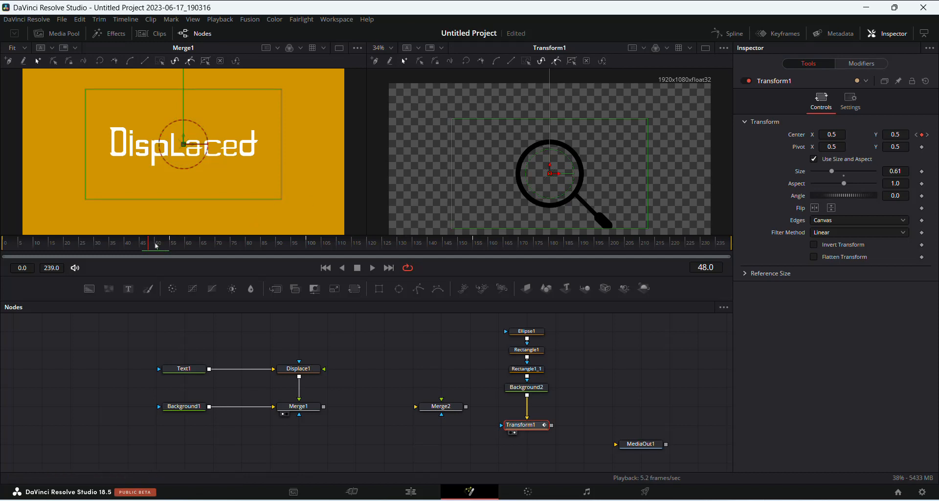
Step: Move the magnifying glass horizontally over the word's end at frame 100 and over its beginning at frame 155
drag(155, 246, 170, 247)
drag(249, 247, 308, 249)
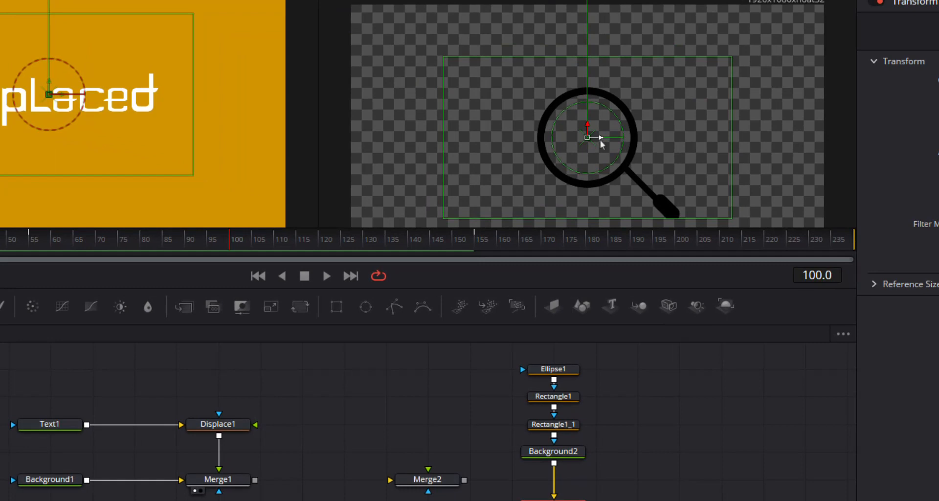
drag(602, 142, 701, 144)
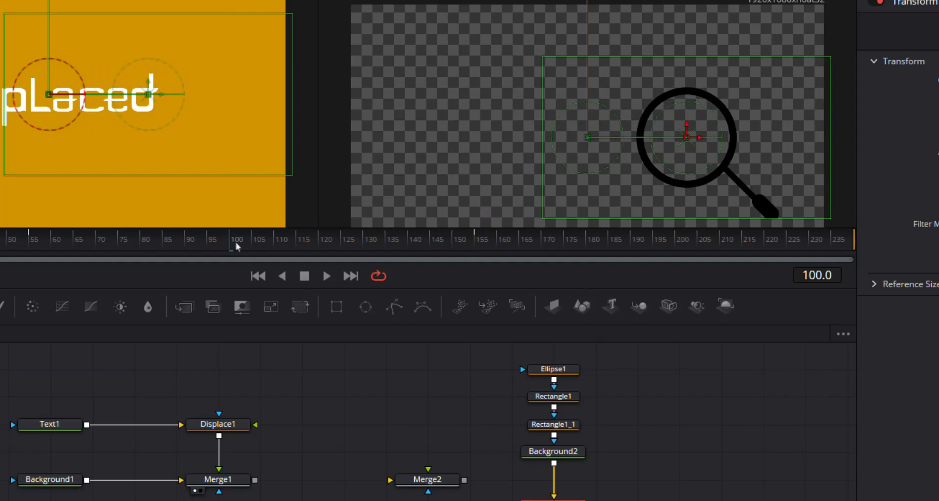
drag(233, 246, 475, 250)
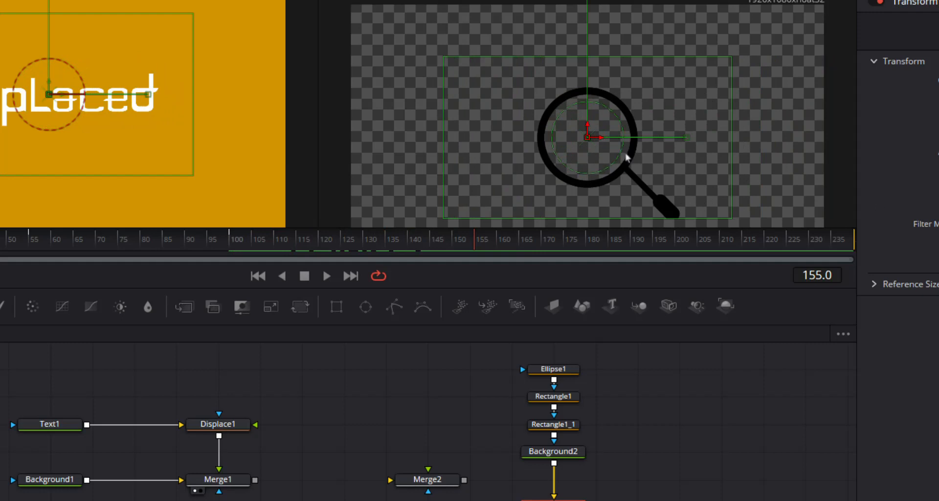
drag(603, 142, 507, 142)
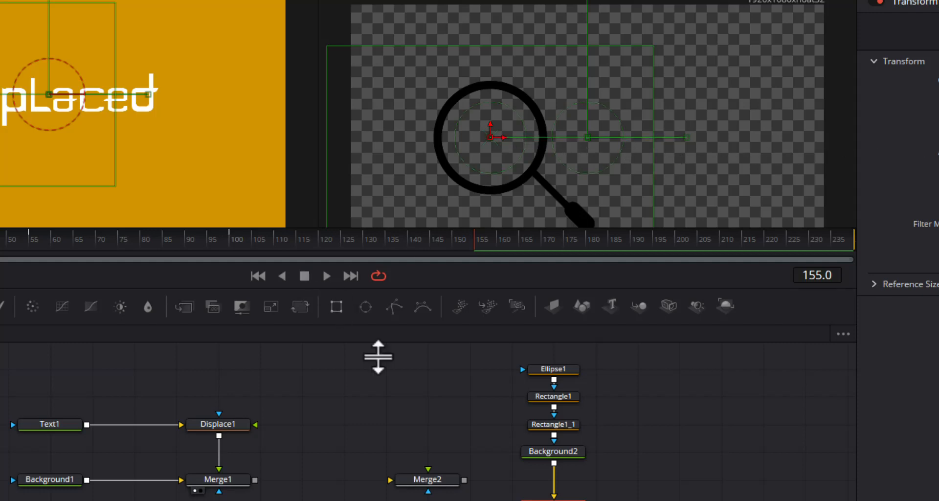
Step: Connect Merge1 to the background input of Merge2 and Transform1 to its foreground input
mouse_move(292, 427)
mouse_down()
mouse_move(296, 482)
mouse_move(306, 437)
mouse_up()
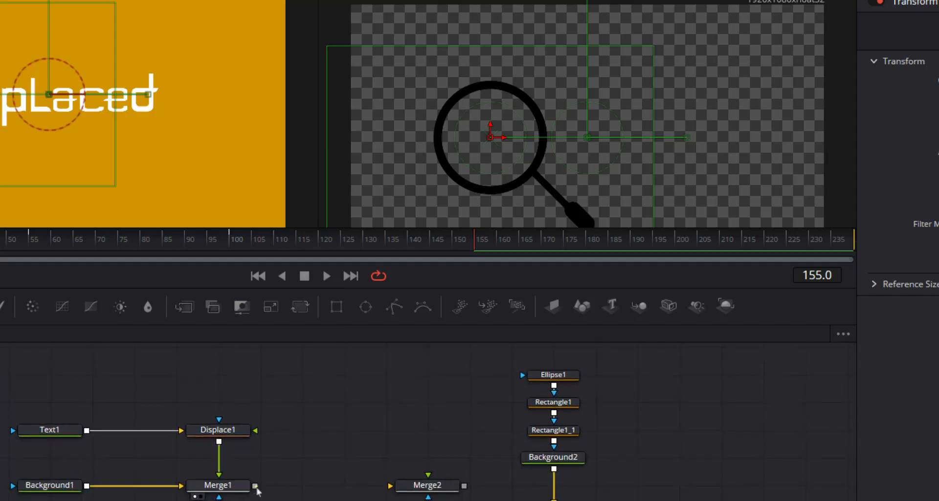
drag(255, 486, 400, 488)
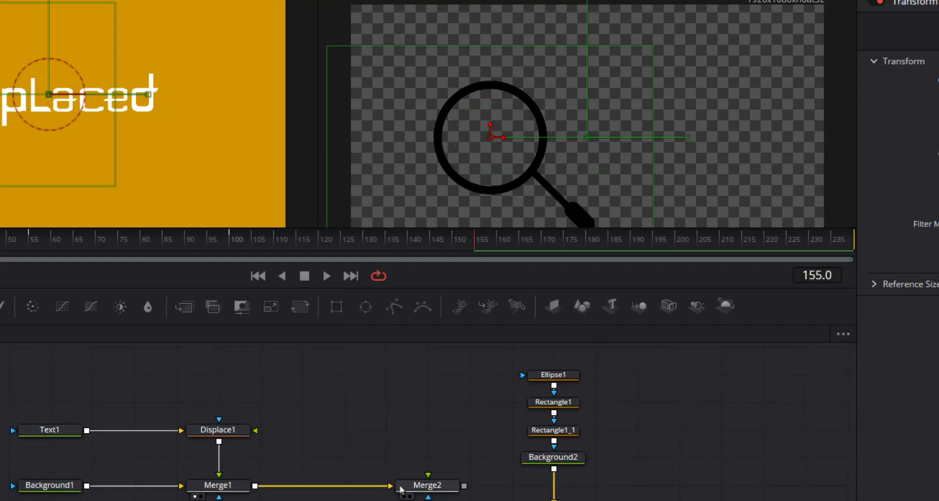
drag(561, 500, 429, 474)
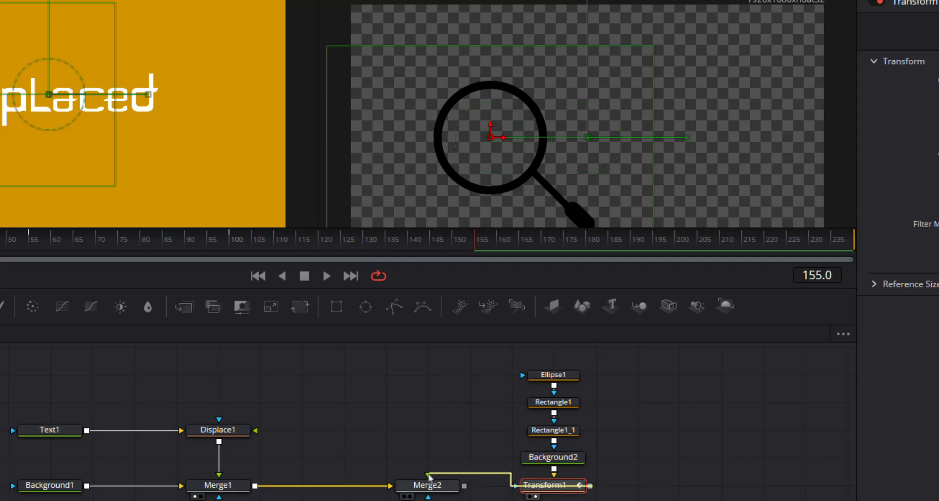
Step: Move the column from Ellipse1 to Transform1 directly above Merge2 and show Merge2 in the second viewer, with the nodes deselected
drag(504, 356, 614, 495)
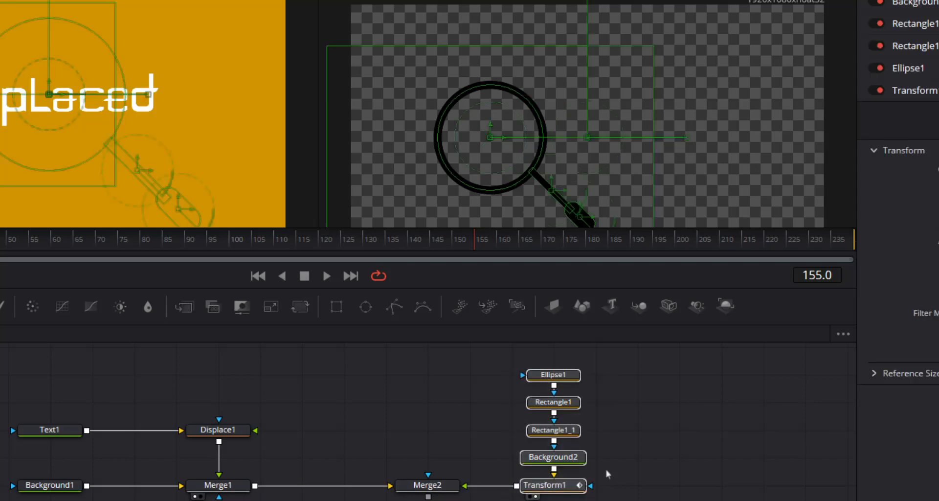
drag(568, 377, 443, 348)
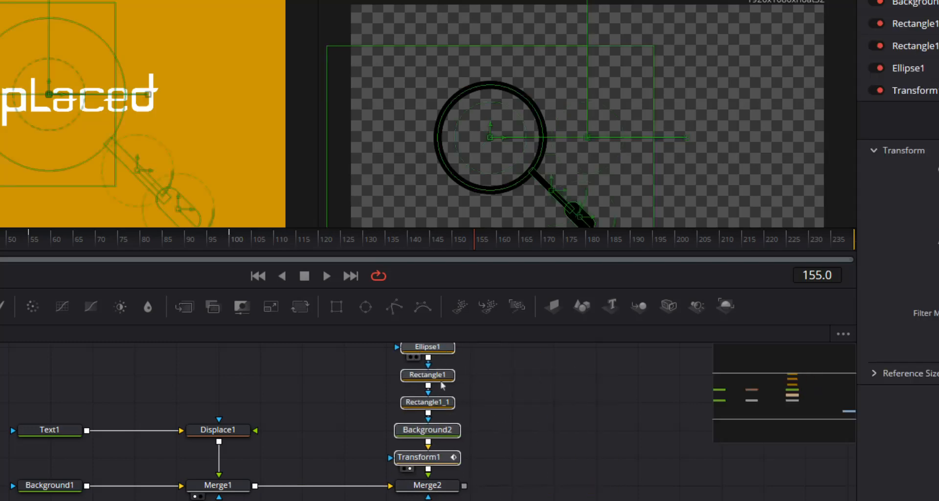
scroll(445, 453, up, 2)
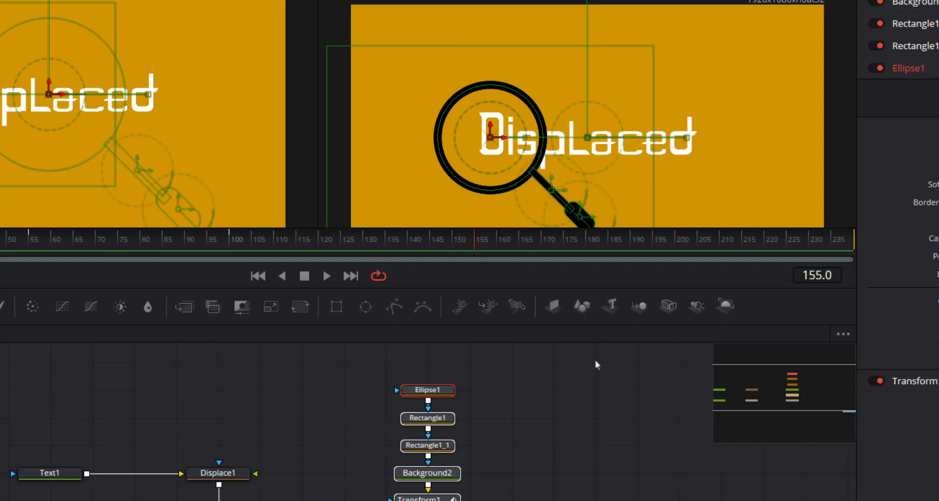
click(597, 395)
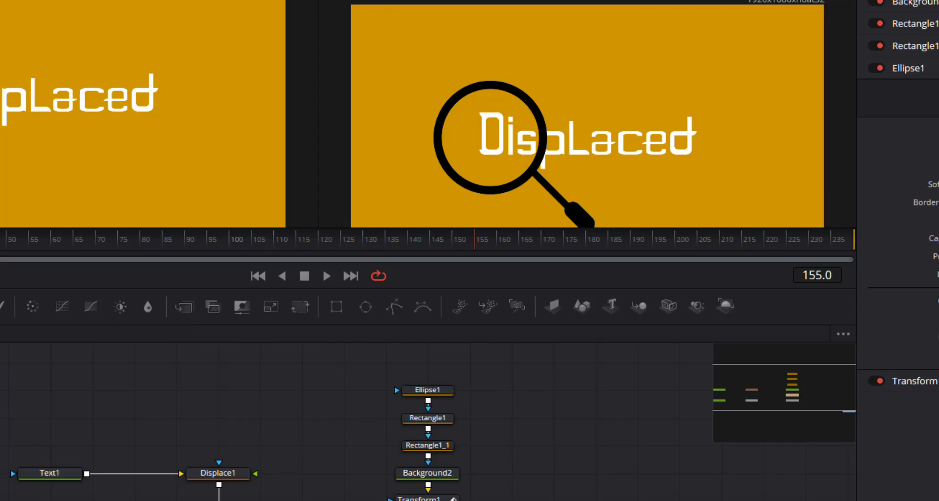
Step: Play the composition to review the magnifying glass moving over the word, and stop playback
click(327, 276)
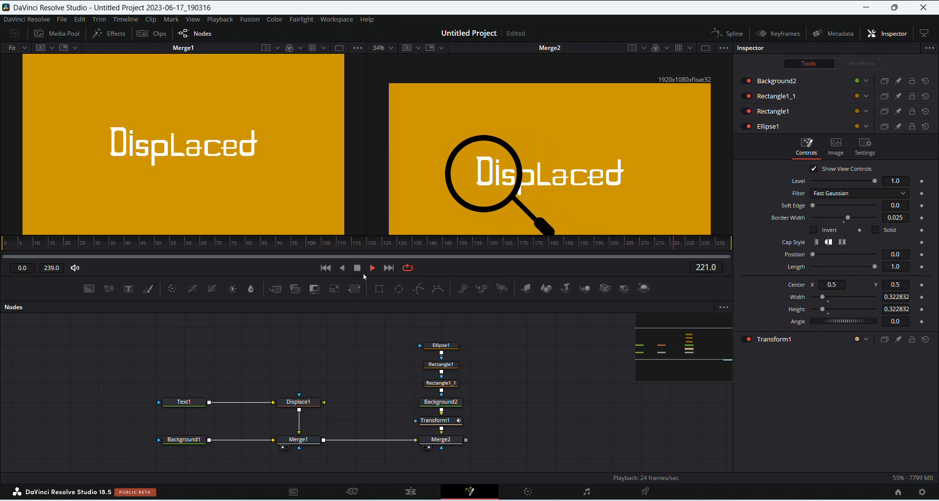
click(357, 268)
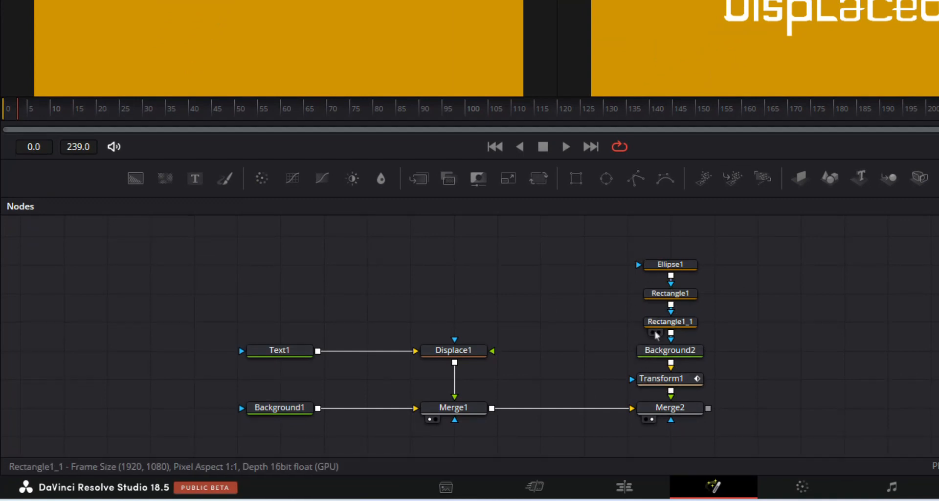
Step: Duplicate Ellipse1 and place the copy above Displace1, with Ellipse1 shifted to one side of the Rectangle1 column
click(669, 267)
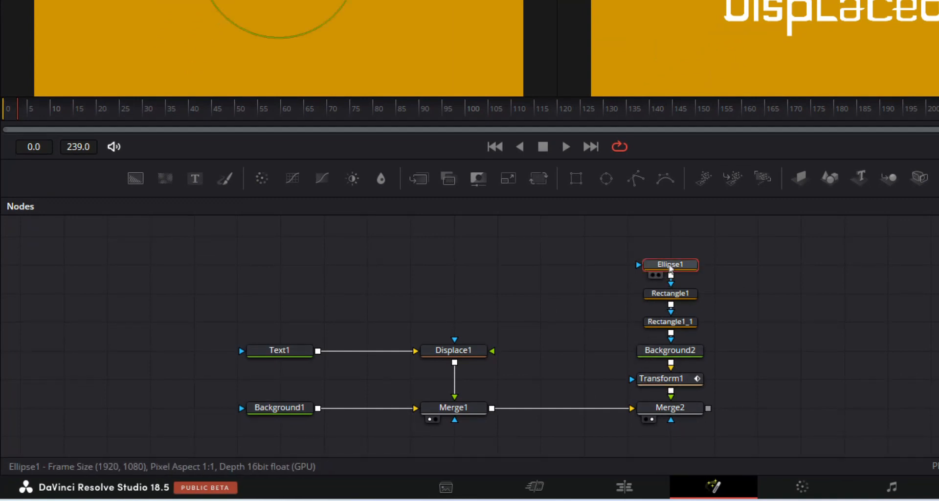
drag(648, 263, 623, 258)
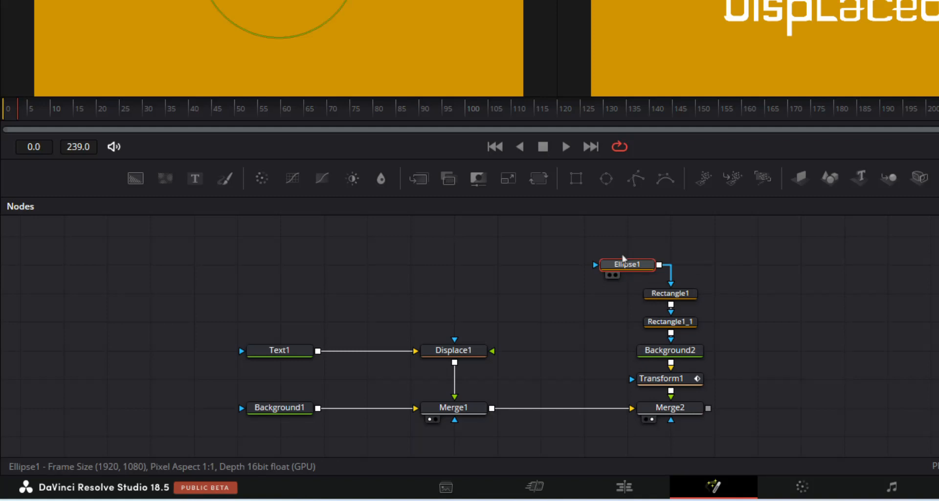
click(519, 286)
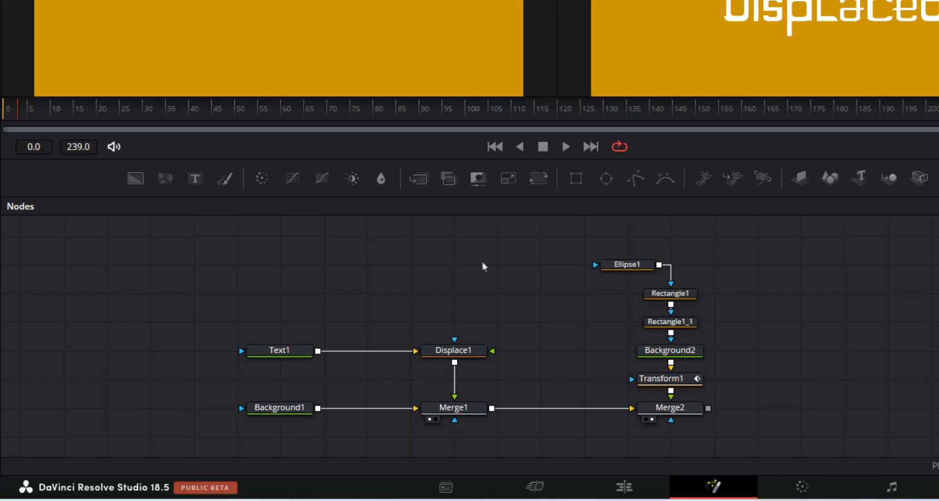
key(ctrl+v)
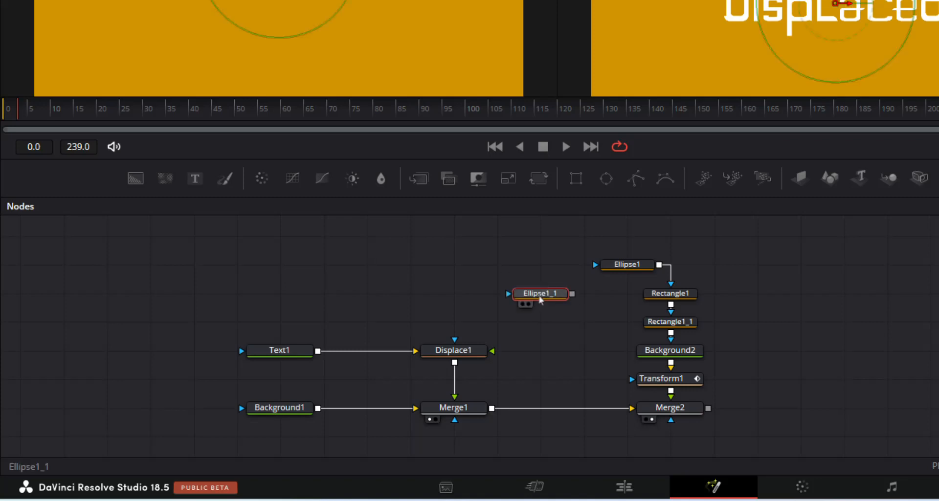
drag(541, 297, 509, 234)
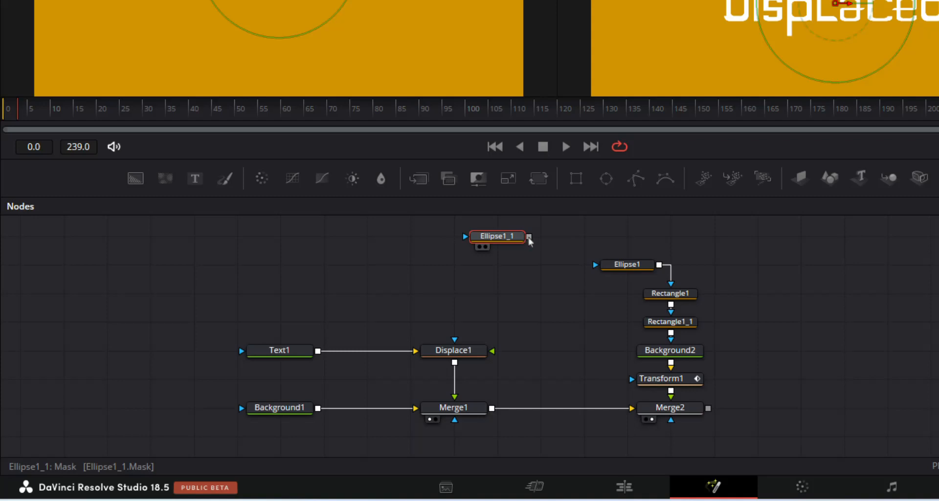
click(534, 285)
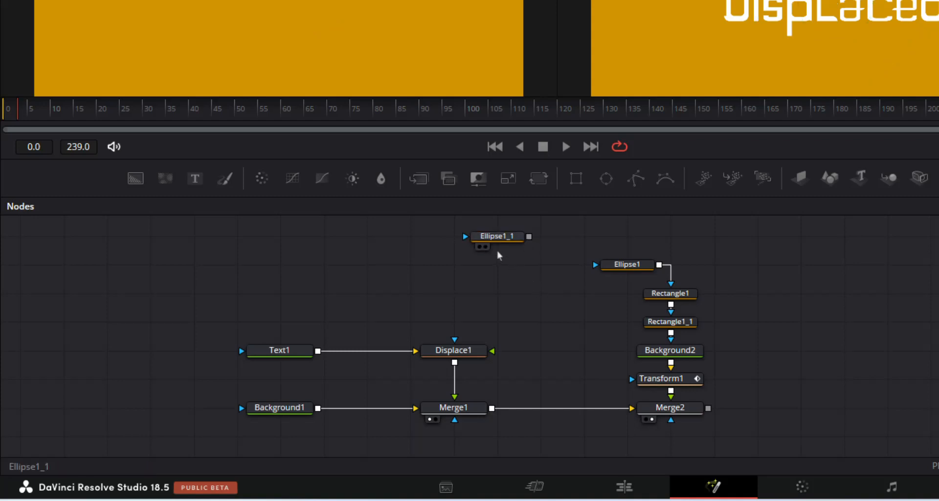
Step: Add a Background node beneath the copied ellipse, connect Ellipse1_1 to its mask input and show the result in the first viewer
click(504, 237)
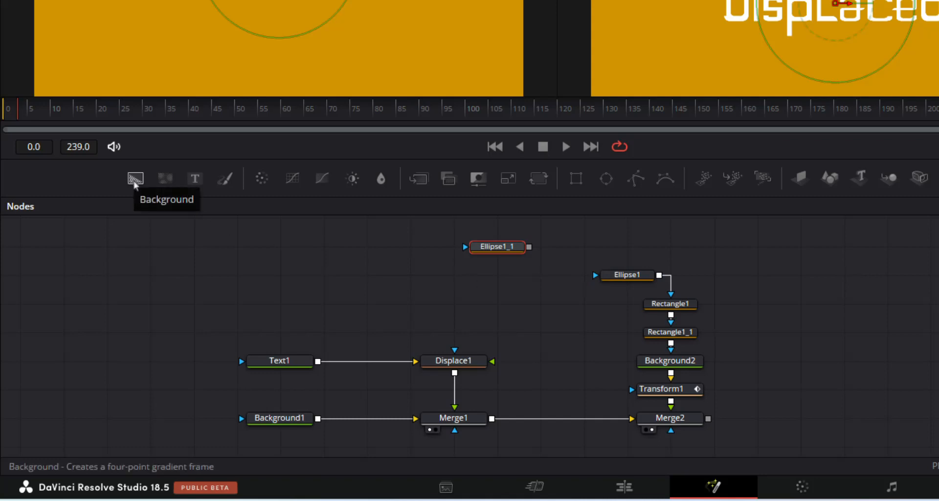
drag(134, 182, 556, 310)
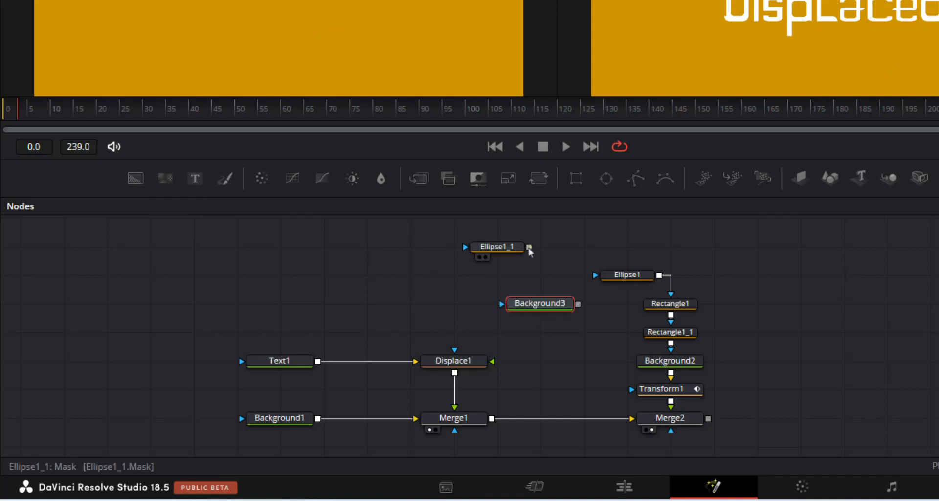
drag(528, 249, 228, 1)
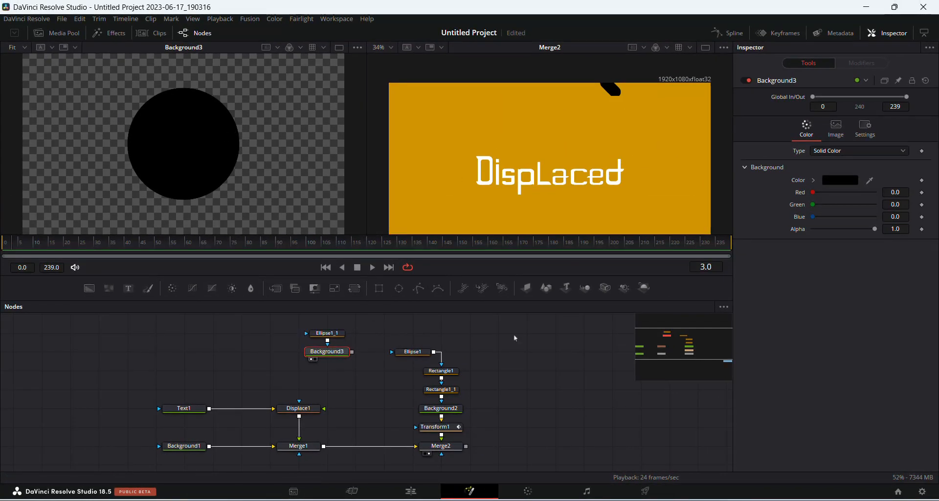
Step: Set Background3's color to white and move the node slightly farther down from Ellipse1_1
click(840, 181)
drag(582, 232, 573, 155)
click(566, 344)
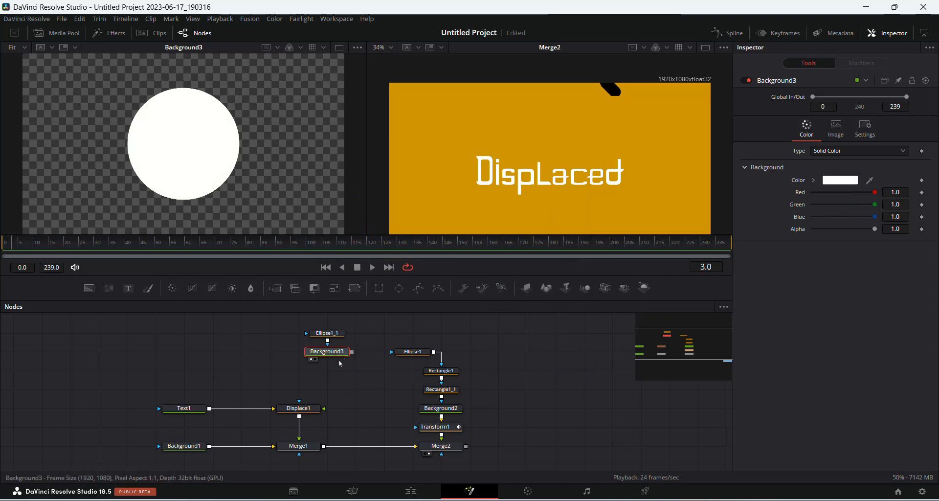
drag(340, 352, 340, 372)
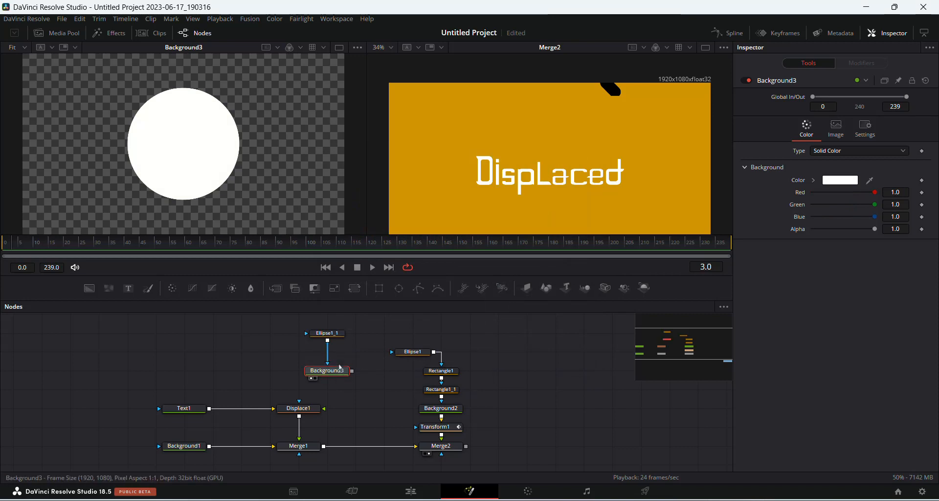
click(366, 348)
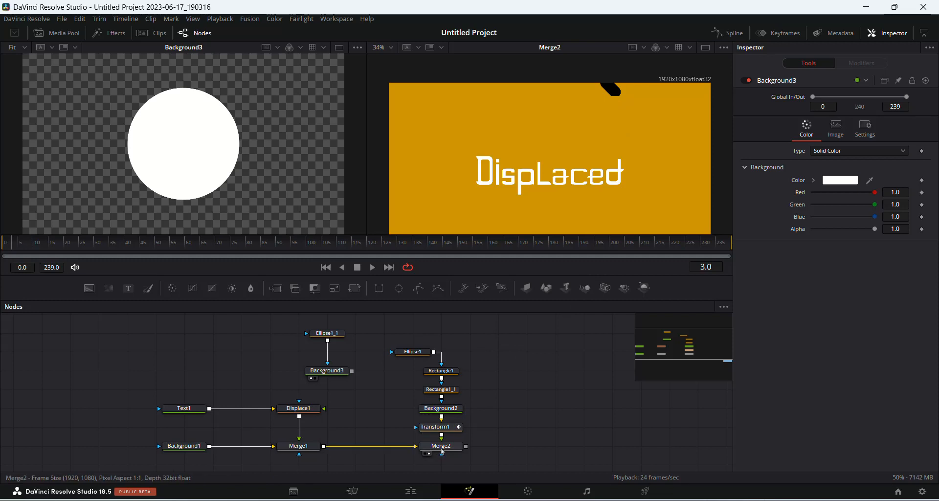
Step: Copy Transform1 and paste it as an instance in the empty area between Background3 and Background2
click(443, 430)
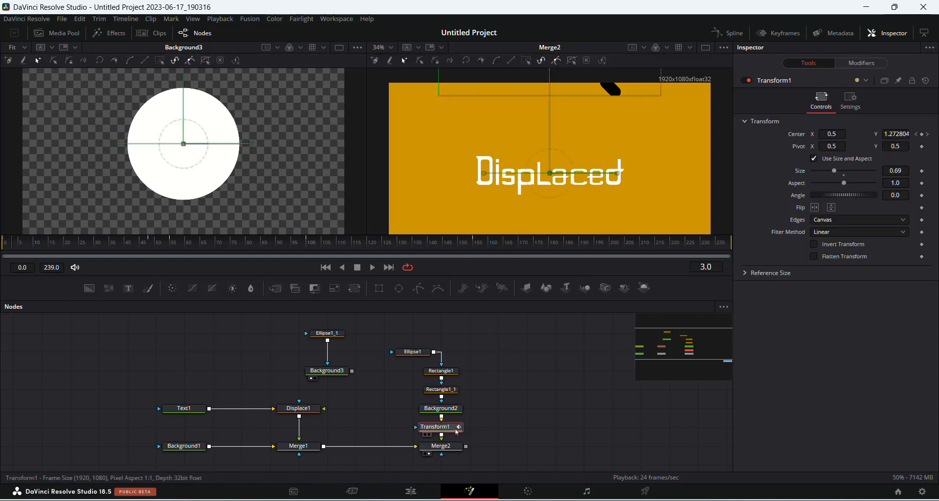
right_click(444, 430)
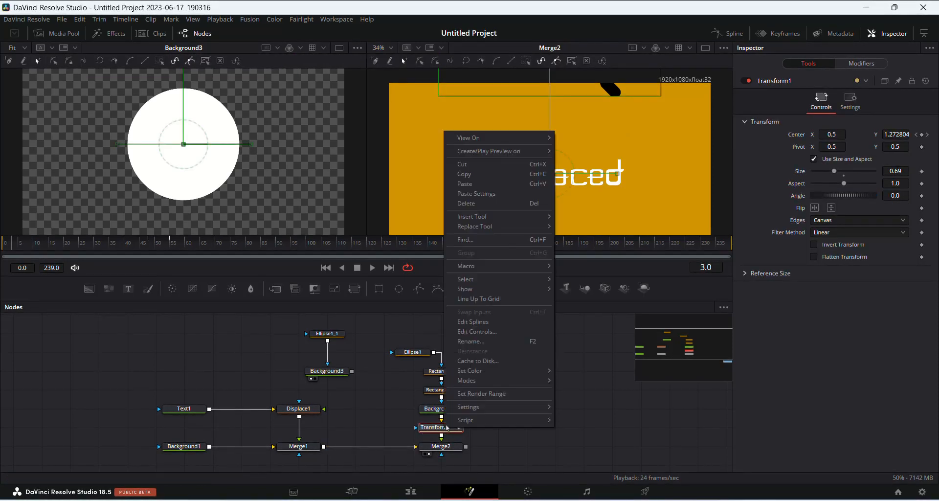
click(481, 175)
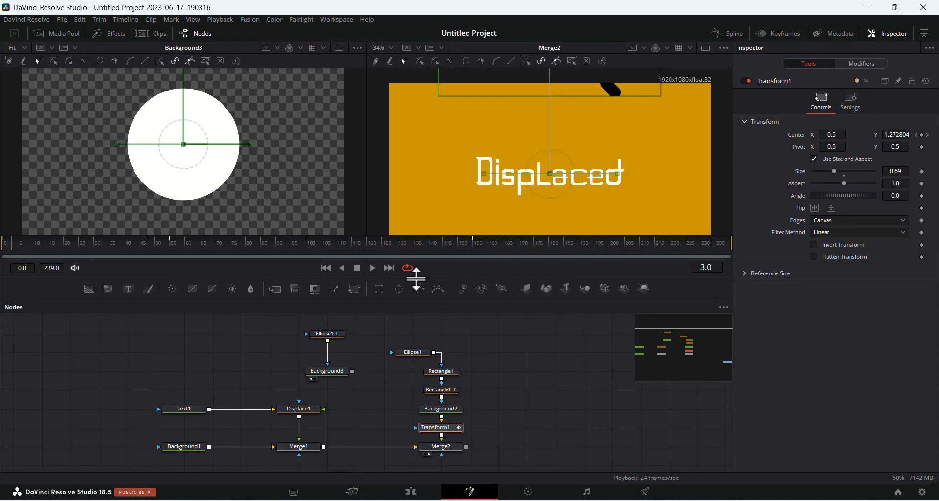
click(380, 385)
right_click(381, 381)
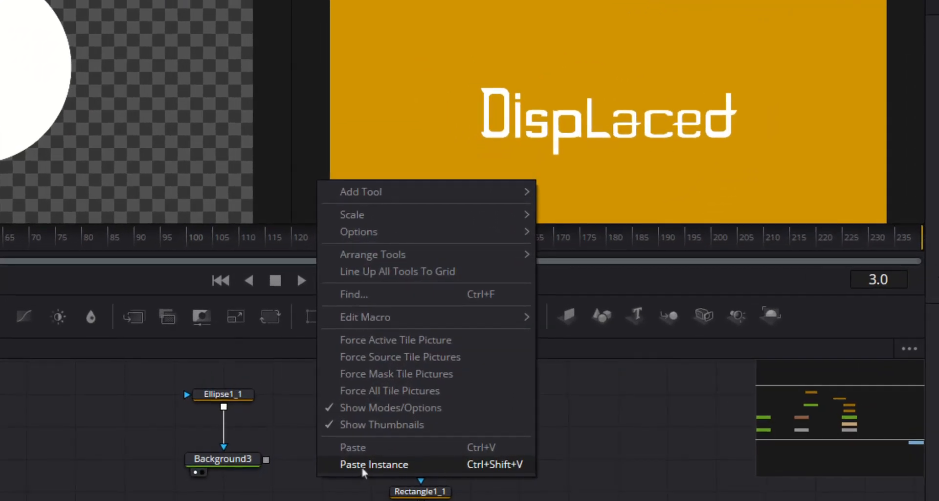
click(362, 464)
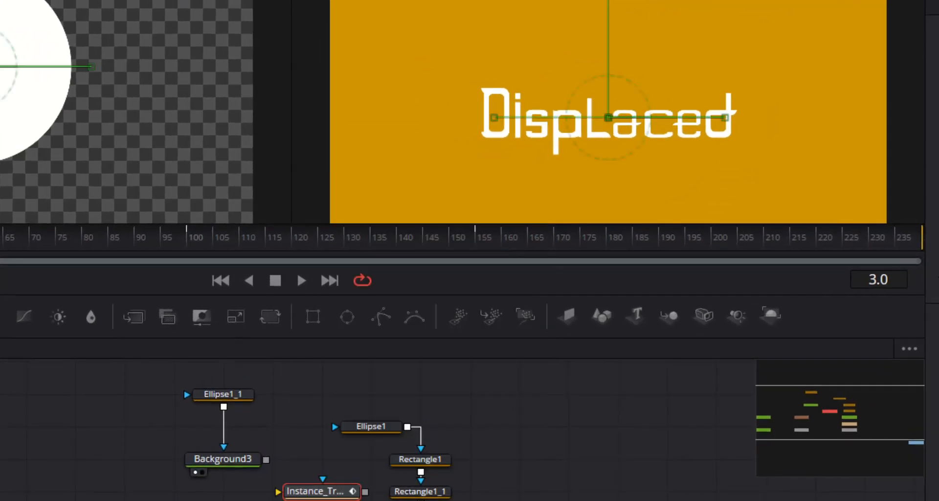
Step: Move Ellipse1_1 and Background3 up, and connect Background3 through the Transform1 instance to Displace1's foreground input
drag(315, 499, 265, 498)
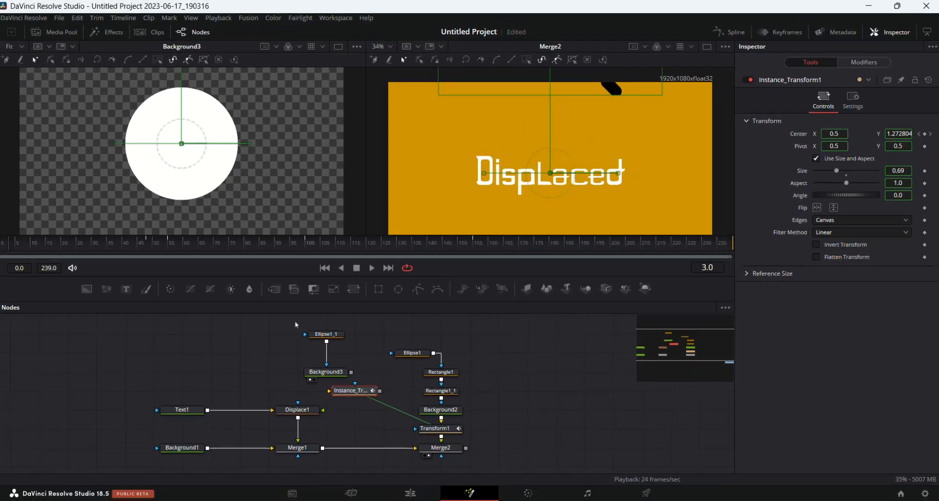
drag(169, 368, 275, 476)
drag(327, 330, 327, 311)
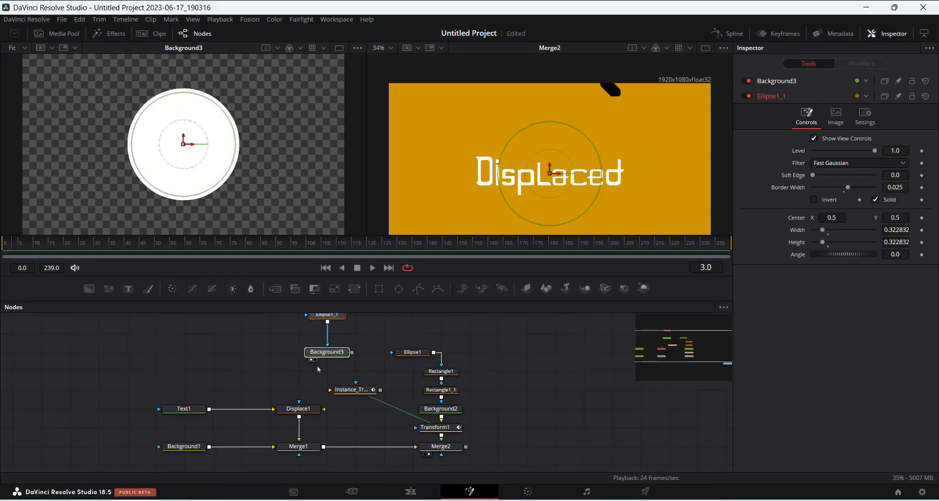
drag(352, 353, 331, 391)
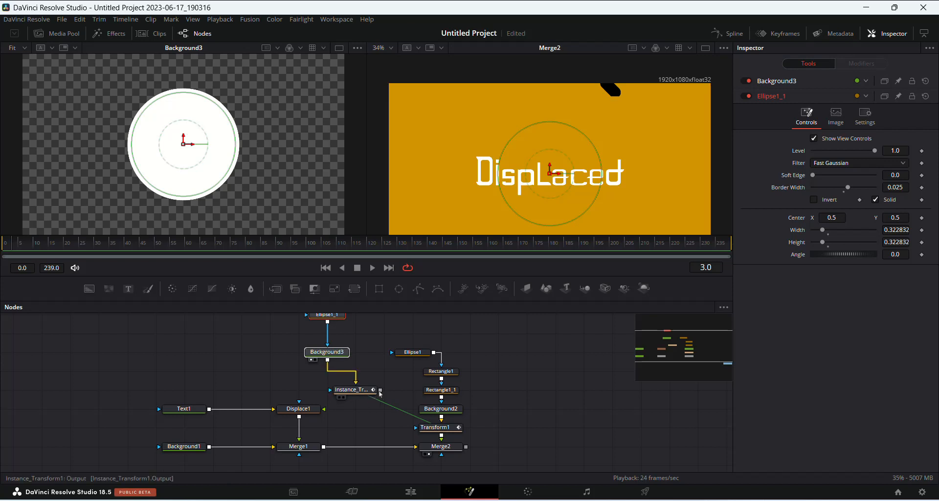
drag(380, 390, 323, 409)
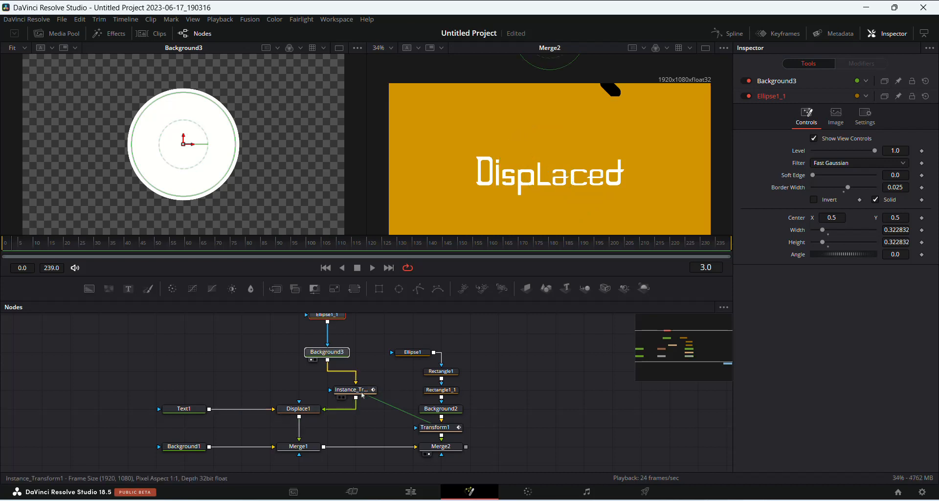
Step: Line up Ellipse1_1, Background3 and the Transform1 instance in a column directly above Displace1
drag(362, 396, 294, 338)
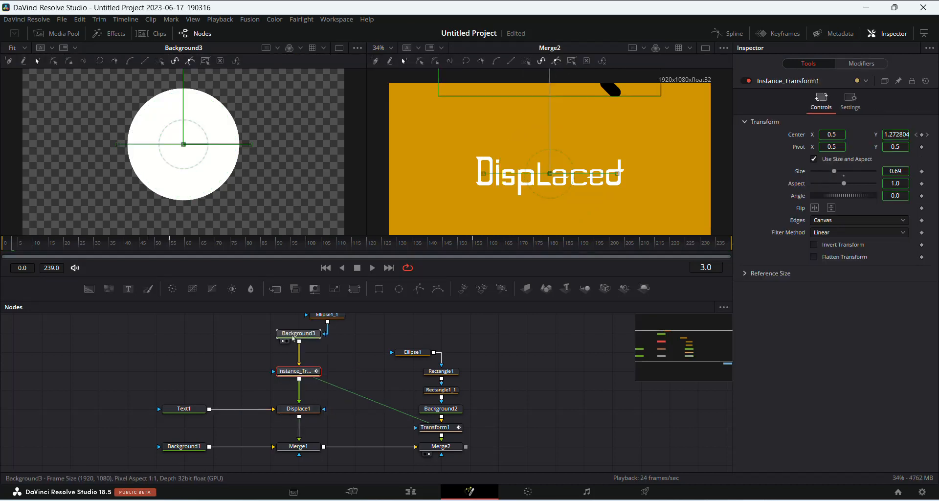
click(298, 346)
scroll(313, 347, up, 2)
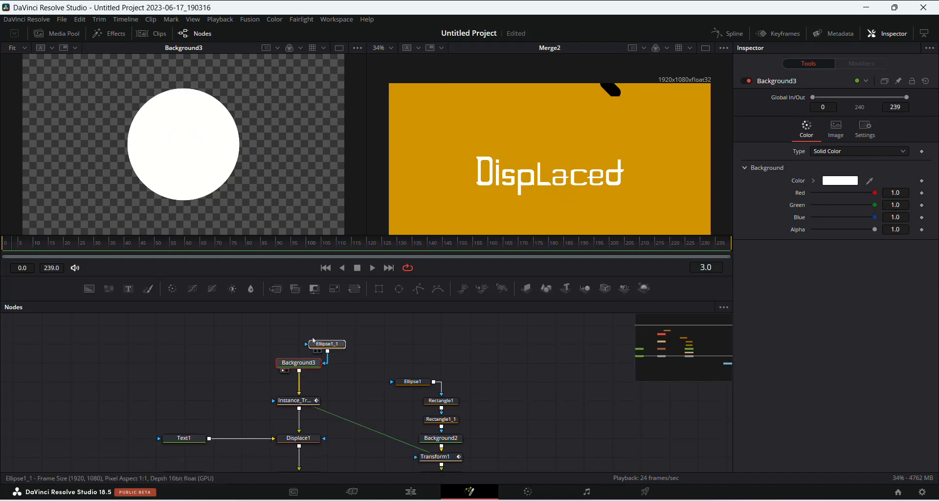
click(314, 343)
Step: Play the composition from the first frame to review the displacement under the moving magnifying glass, and stop playback
scroll(440, 406, down, 4)
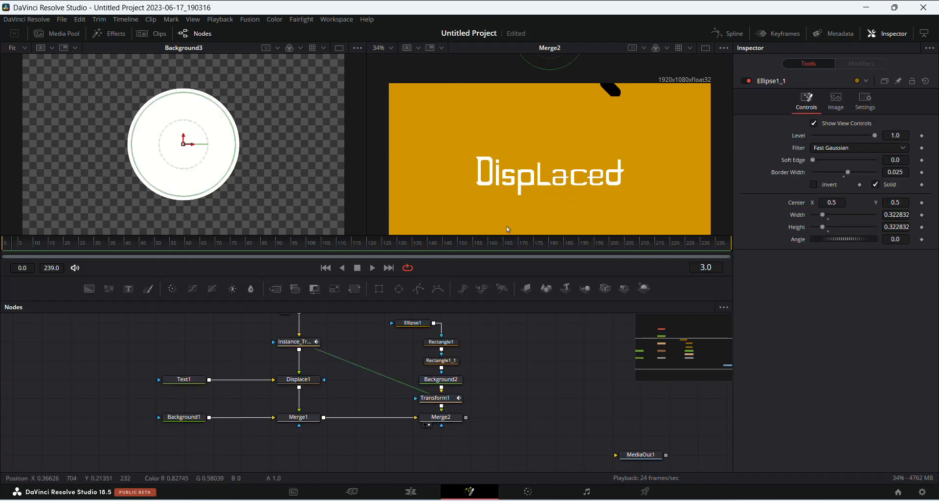
drag(122, 247, 1, 247)
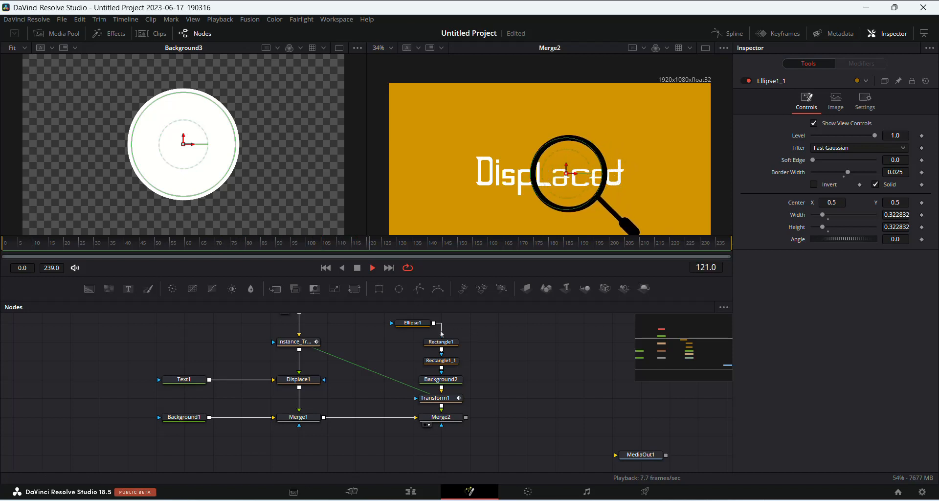
scroll(368, 361, up, 2)
scroll(367, 359, up, 2)
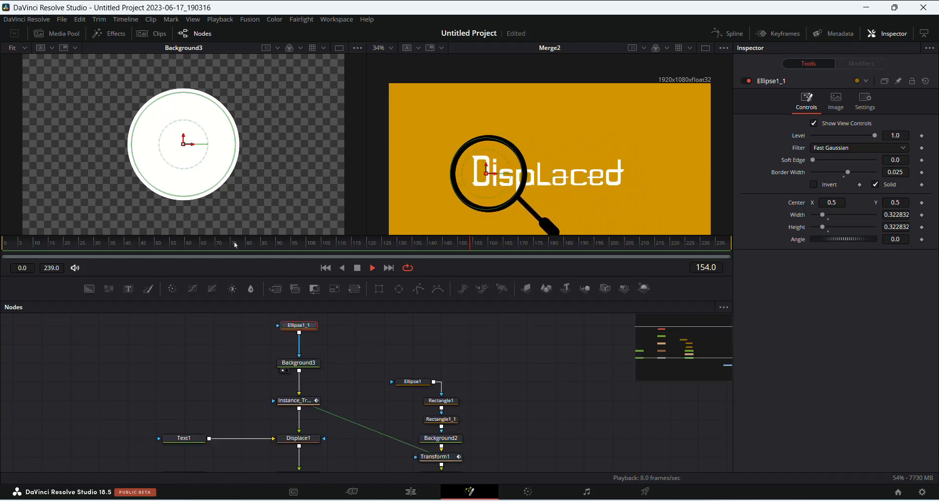
click(357, 269)
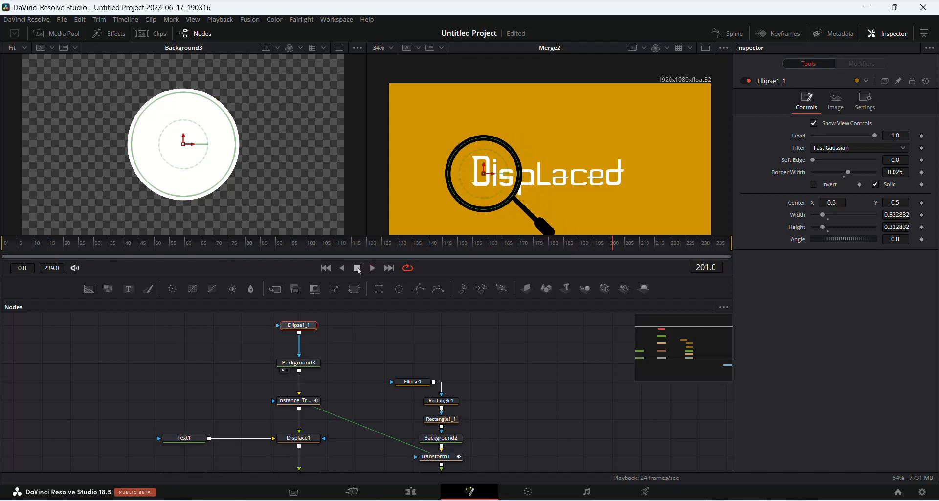
Step: Go to frame 73 and set Displace1's Refraction Strength to 0.6
drag(290, 244, 225, 245)
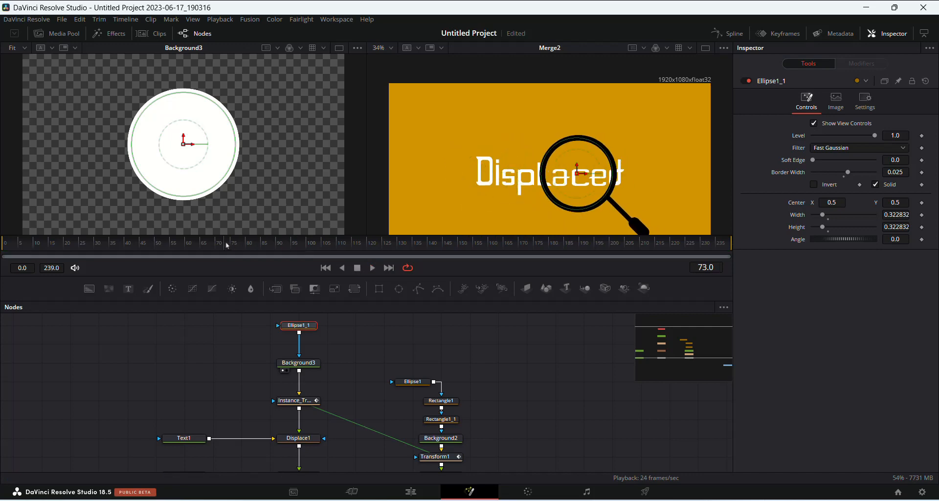
scroll(371, 370, down, 2)
scroll(371, 370, down, 2)
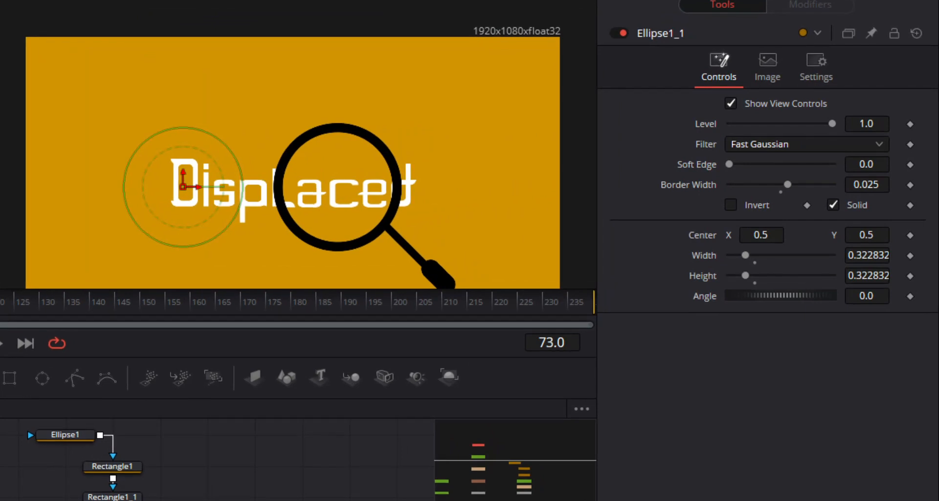
click(1, 498)
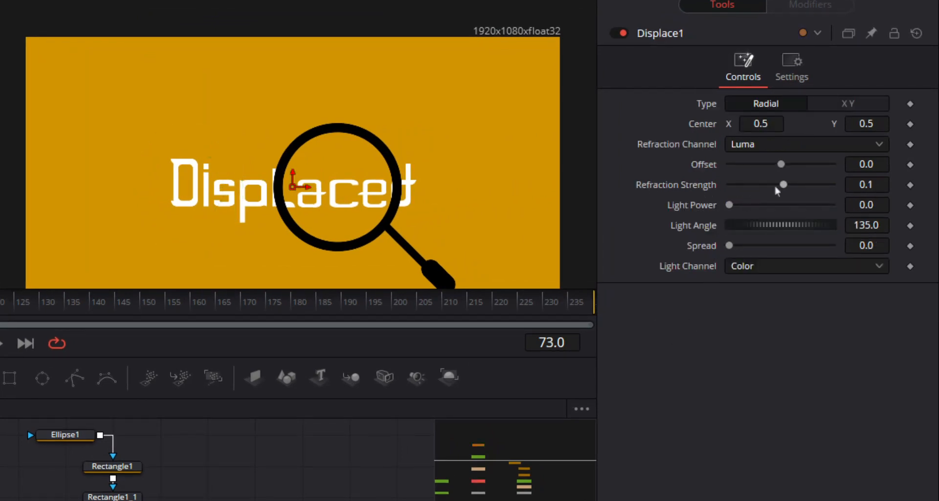
drag(788, 189, 796, 189)
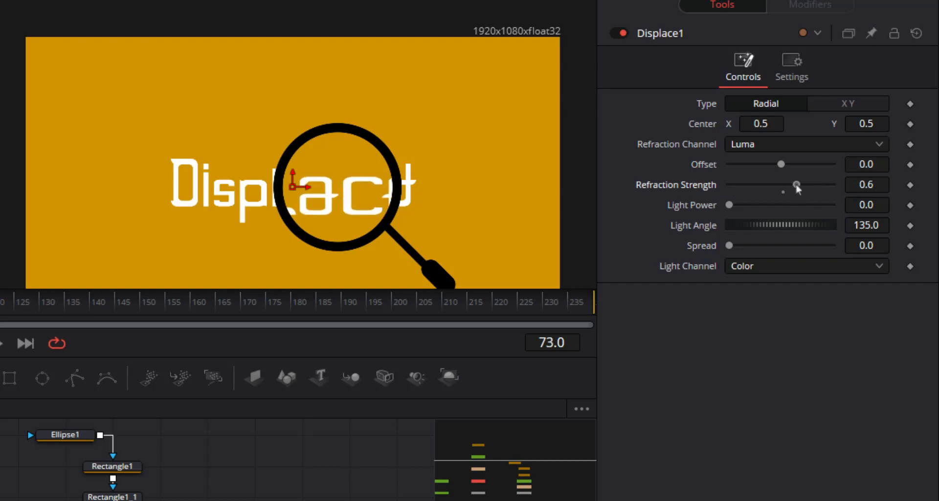
Step: Play the composition from the start and scrub to frame 96 to check the enlarged letters inside the glass
drag(1, 302, 0, 302)
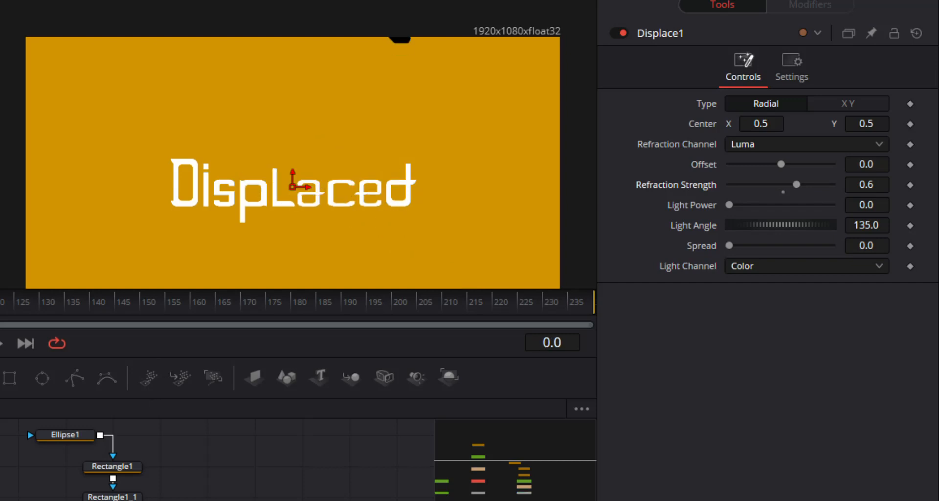
click(1, 345)
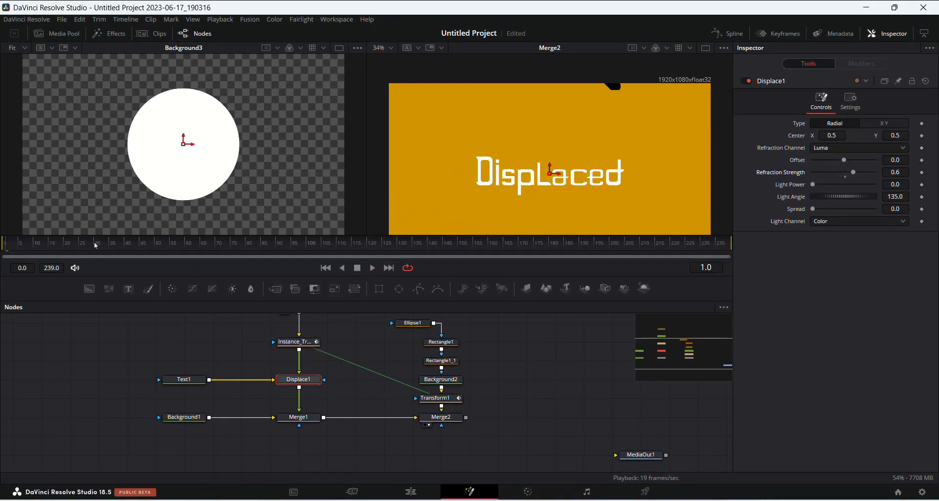
drag(95, 245, 294, 247)
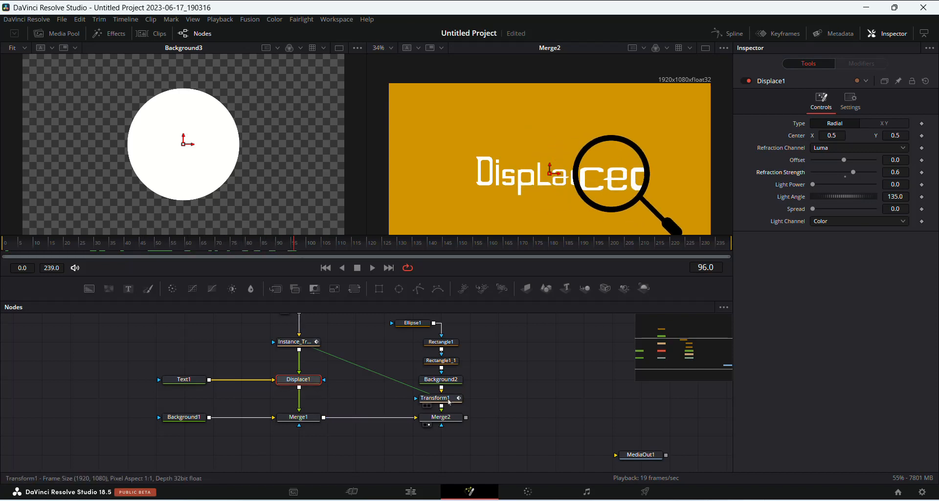
Step: Move Transform1's Center keyframes outward, to X about 0.772 at frame 100 and X about 0.225 at frame 155
click(449, 402)
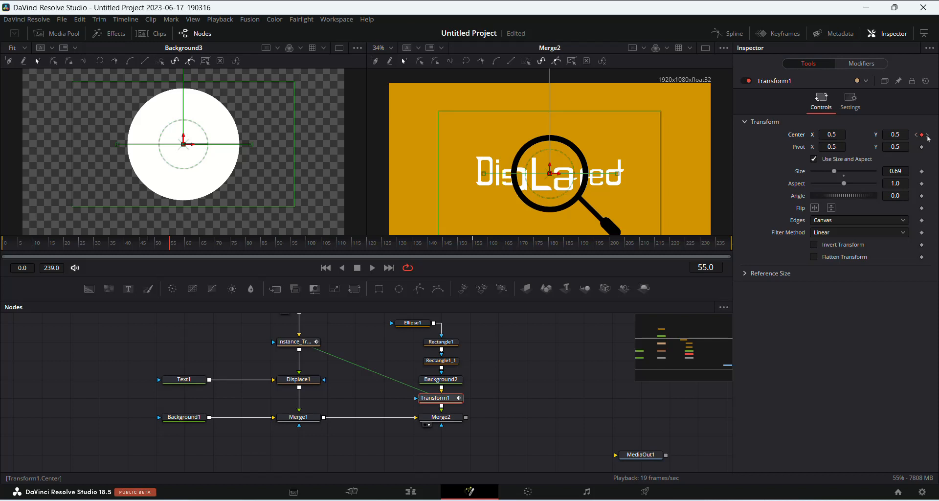
click(928, 136)
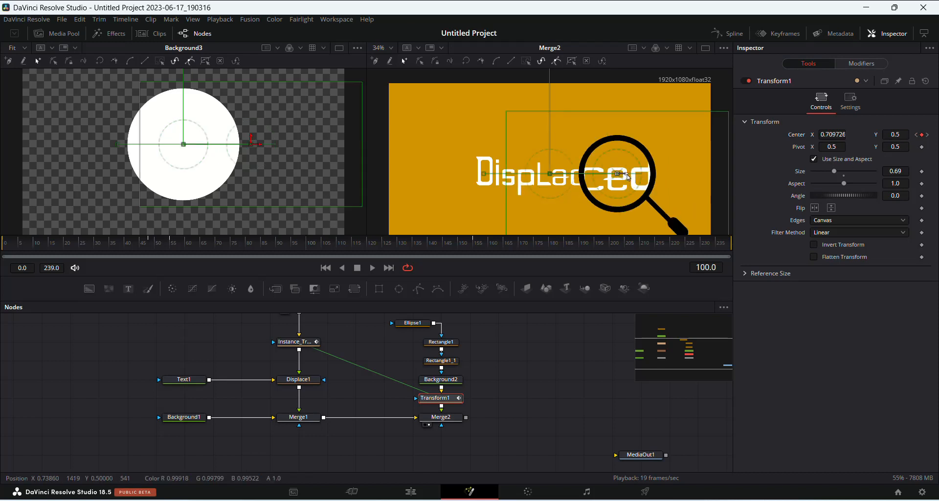
drag(627, 176, 647, 177)
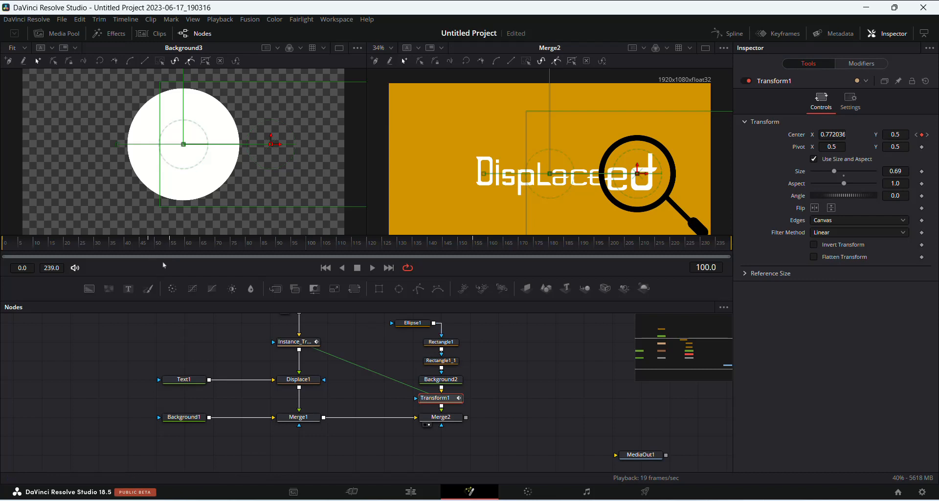
click(928, 137)
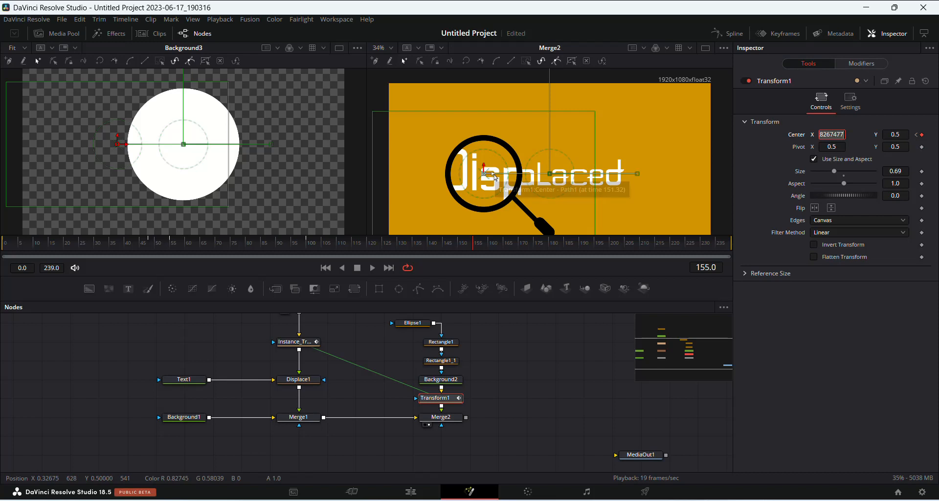
drag(495, 177, 472, 179)
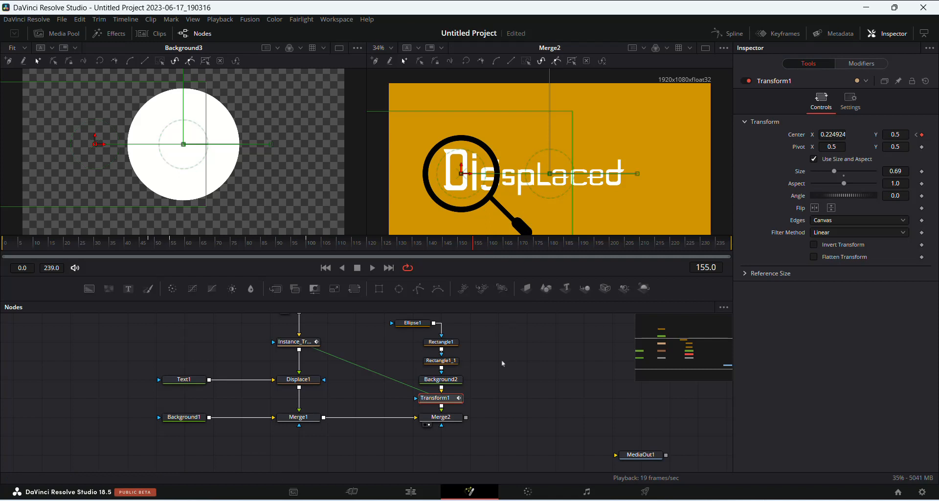
Step: Compare Instance_Transform1's Center with Transform1's, play the composition from the first frame to review the glass movement, and stop playback
click(312, 344)
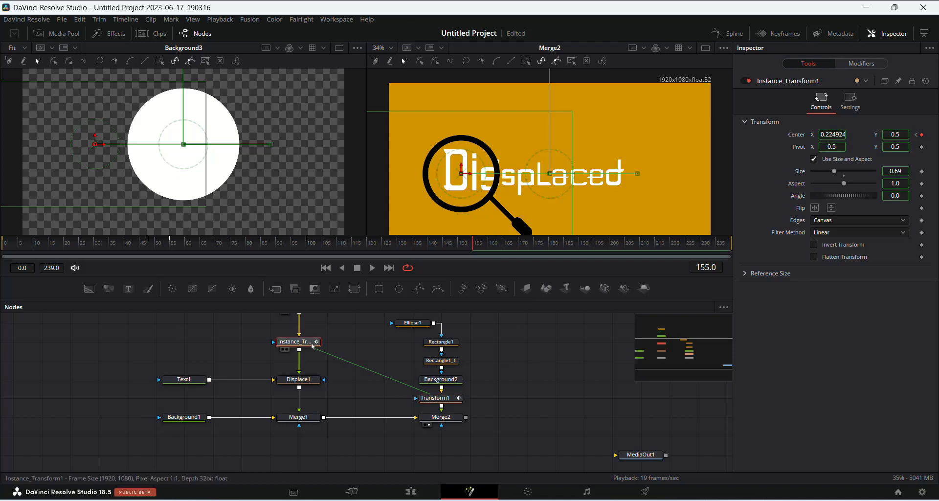
click(448, 402)
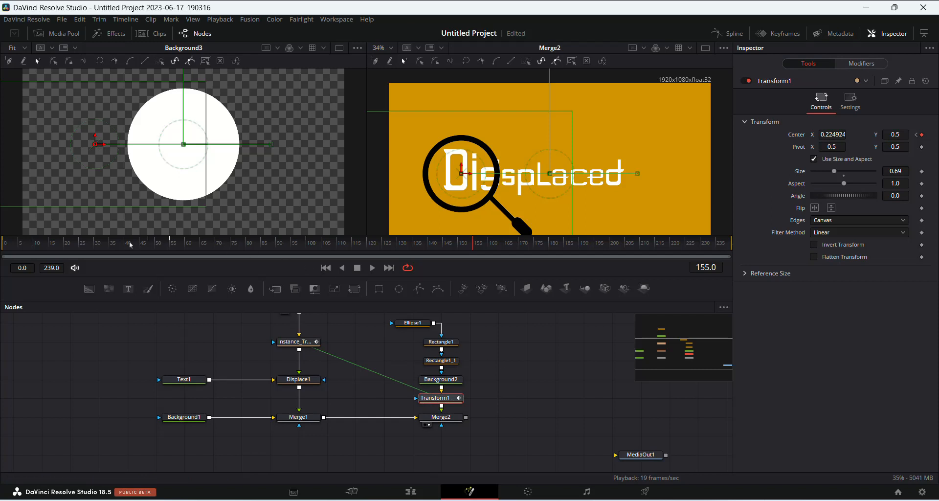
drag(129, 244, 0, 243)
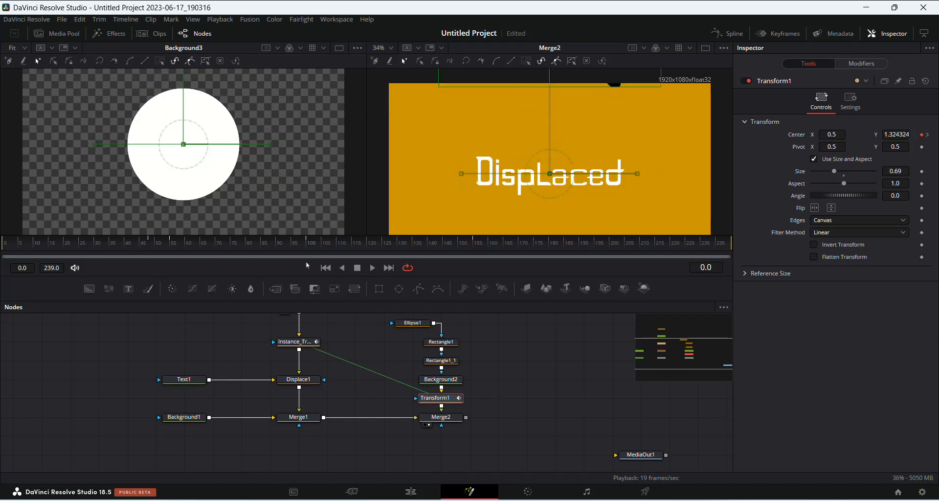
click(373, 268)
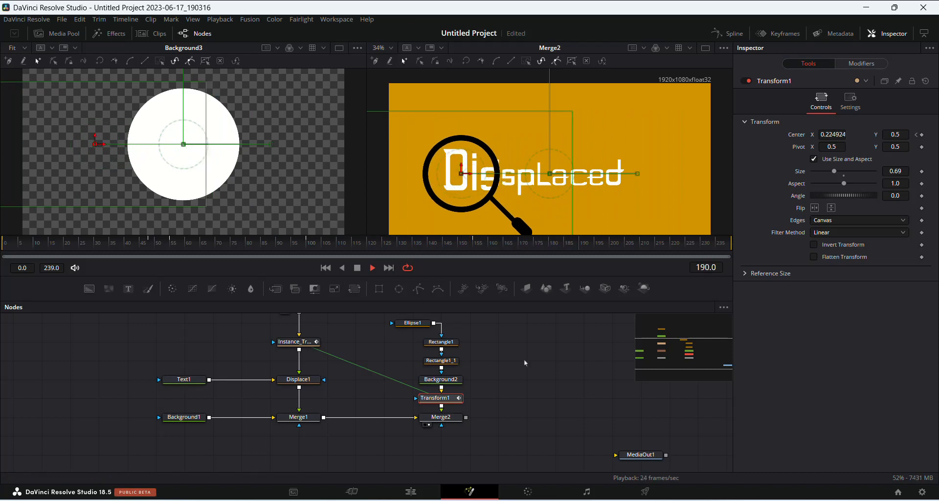
click(496, 330)
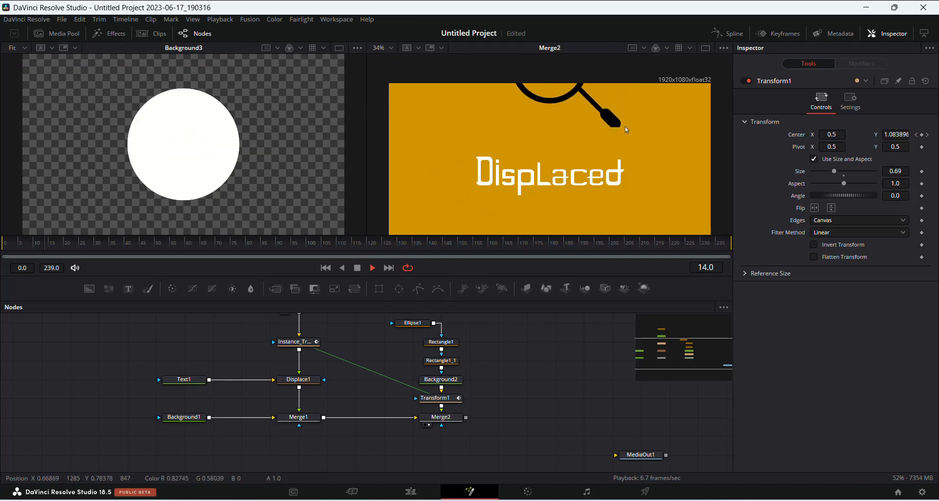
click(372, 272)
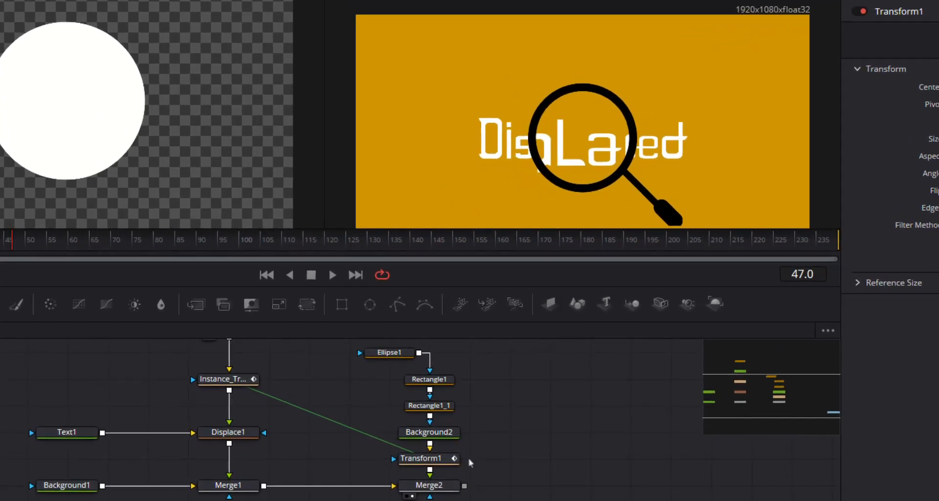
Step: Move Rectangle1_1, the handle's grip, diagonally toward the lens to center about X 0.76, Y 0.084, and fit the composite to its viewer
scroll(429, 386, up, 2)
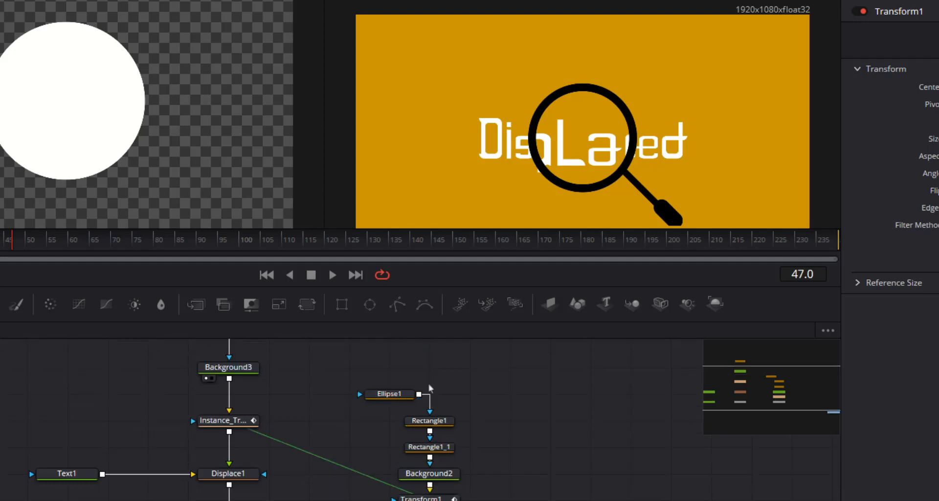
click(443, 450)
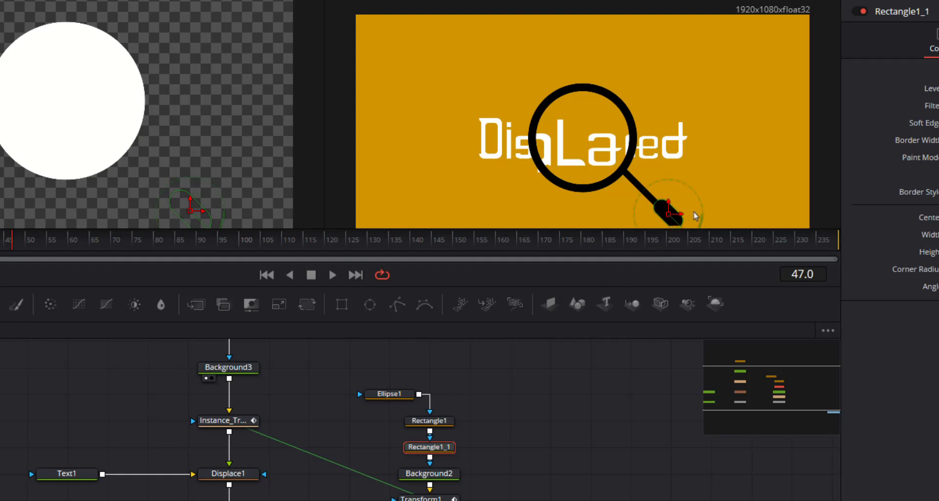
scroll(705, 226, up, 5)
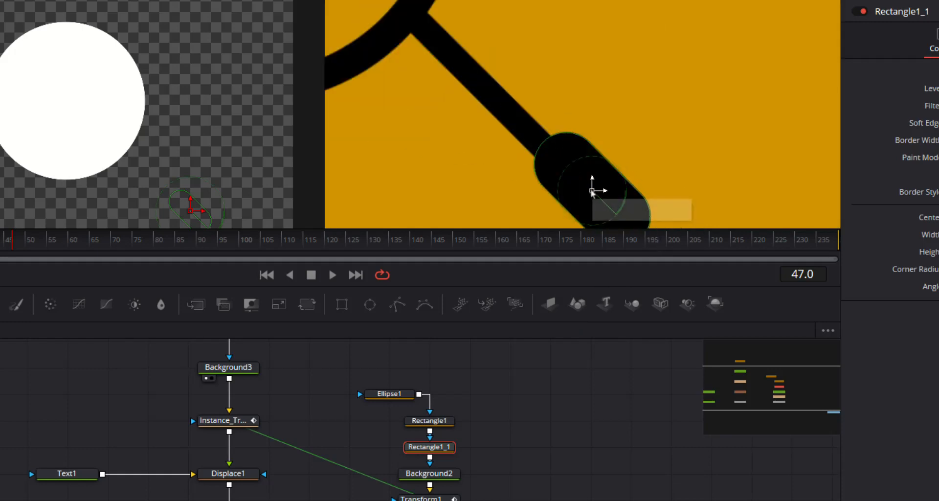
drag(592, 194, 584, 186)
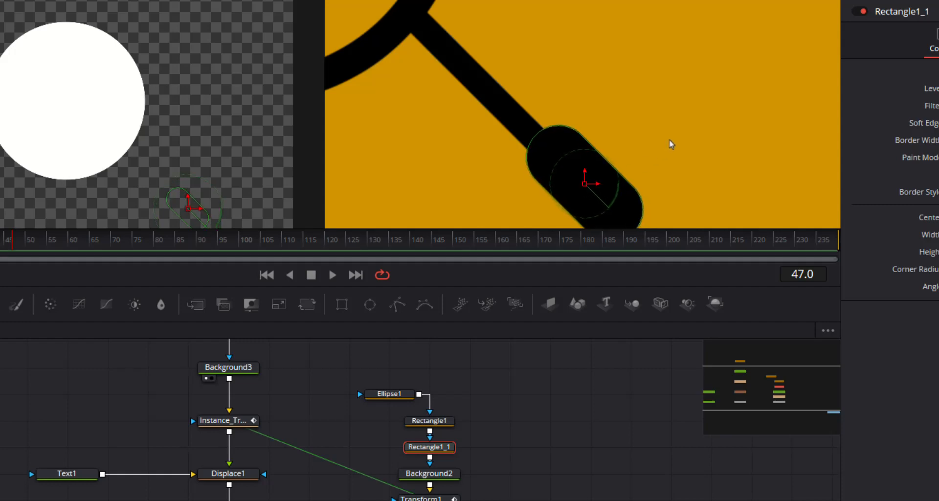
scroll(670, 143, down, 3)
scroll(630, 188, up, 1)
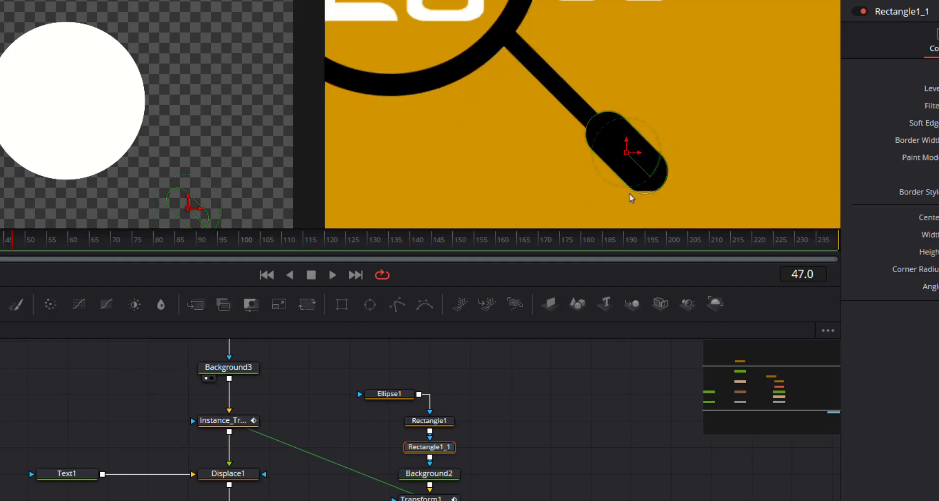
scroll(631, 197, up, 1)
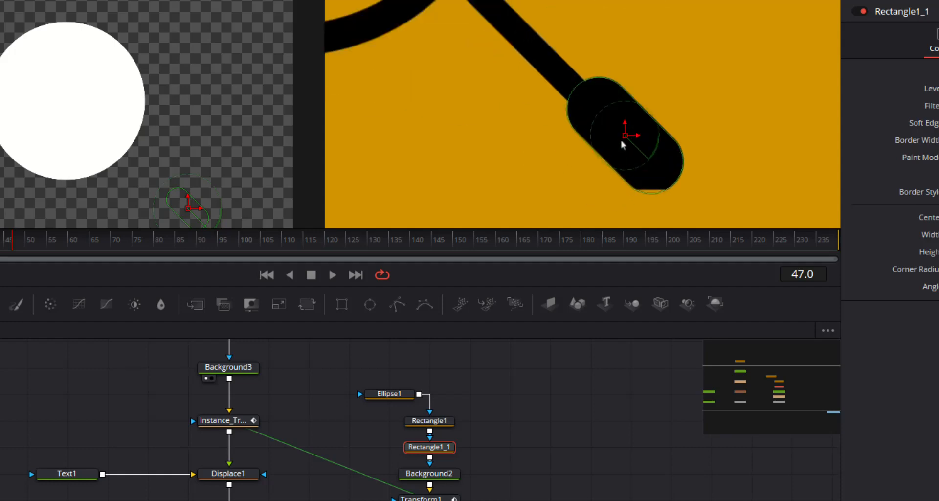
drag(624, 138, 615, 134)
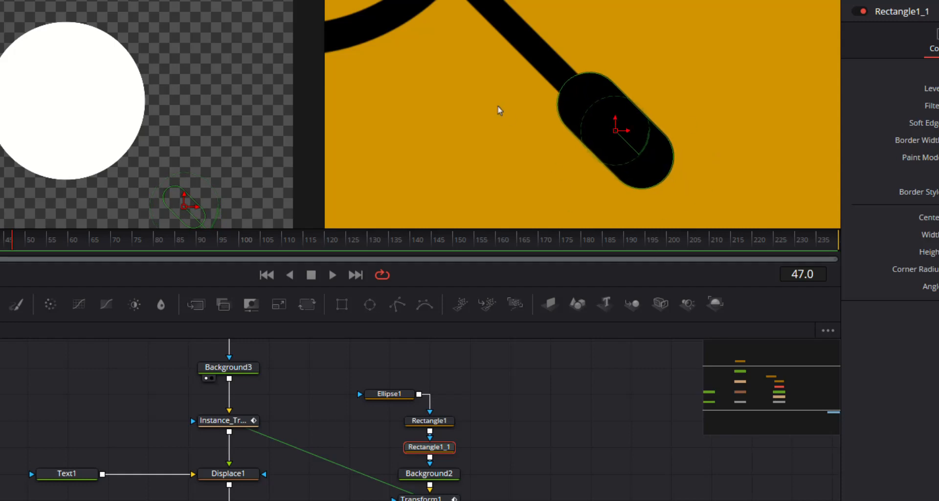
scroll(501, 112, down, 4)
scroll(512, 115, up, 1)
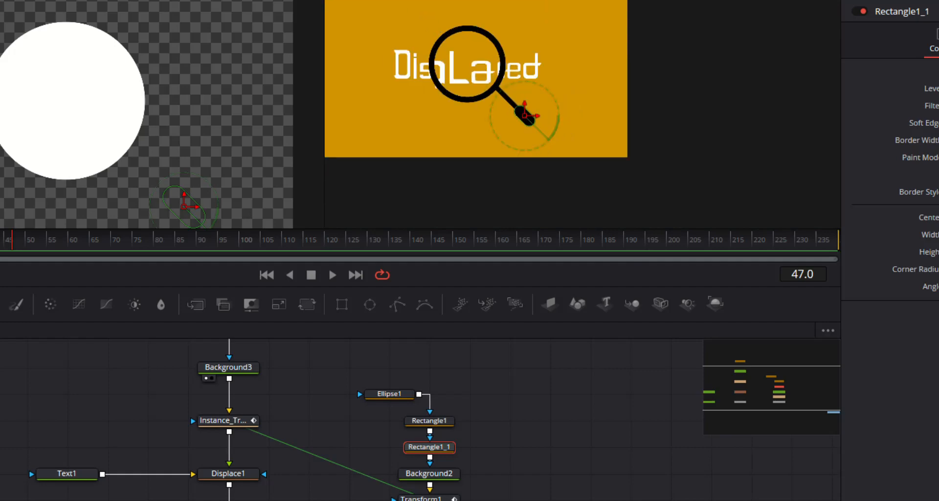
click(343, 0)
click(350, 0)
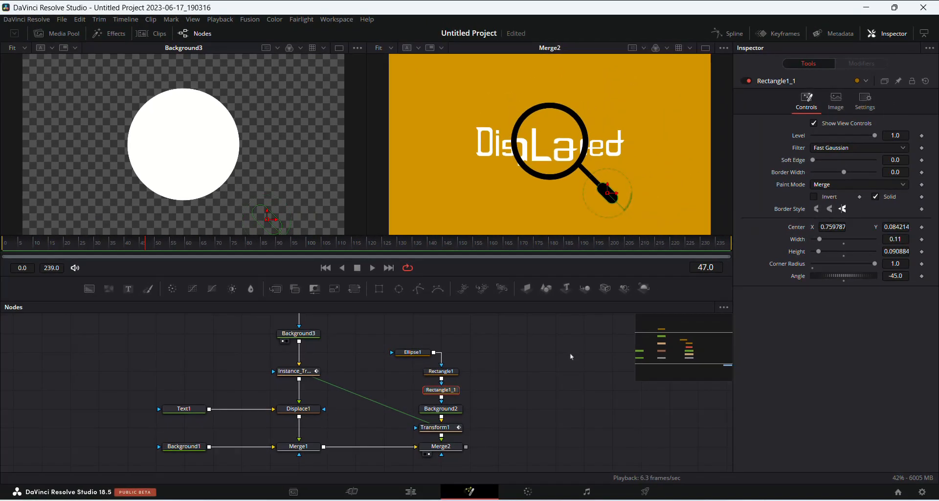
Step: Shrink Ellipse1_1 slightly to about 0.309 in width and height so the displacement mask sits within the glass rim
scroll(338, 348, up, 3)
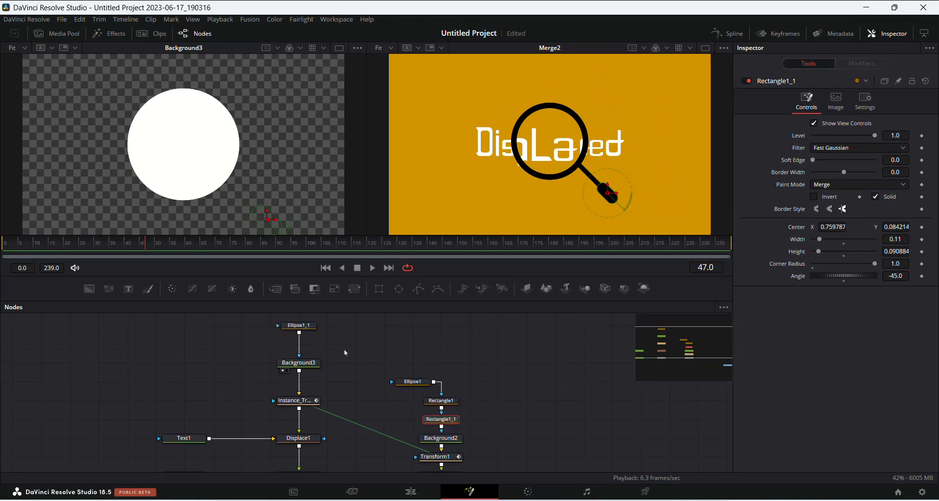
click(302, 356)
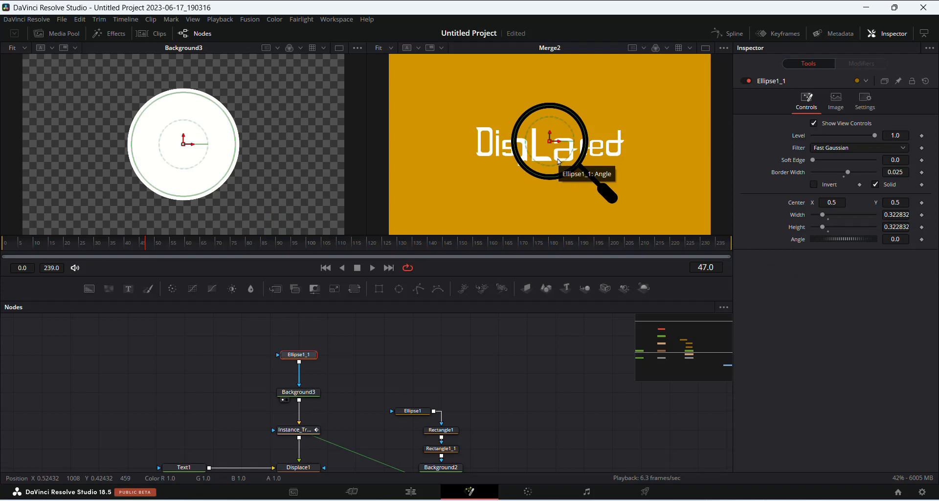
scroll(556, 165, up, 5)
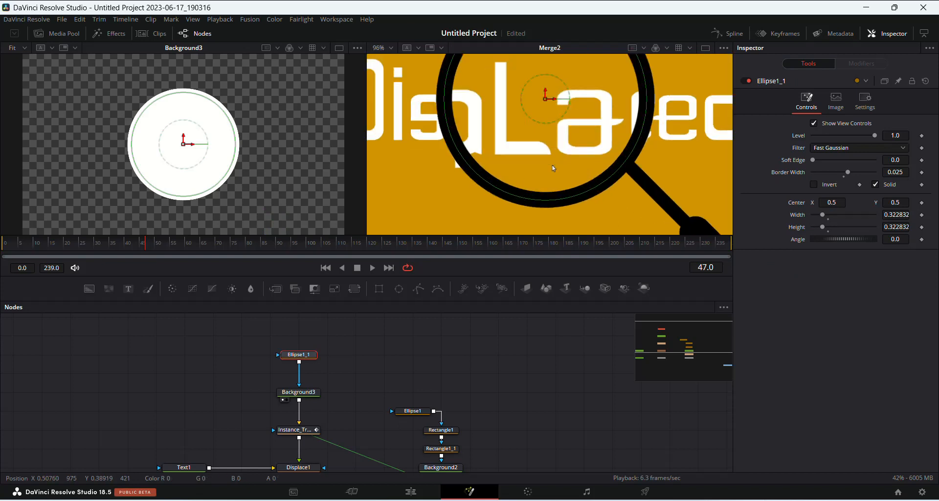
scroll(553, 168, down, 3)
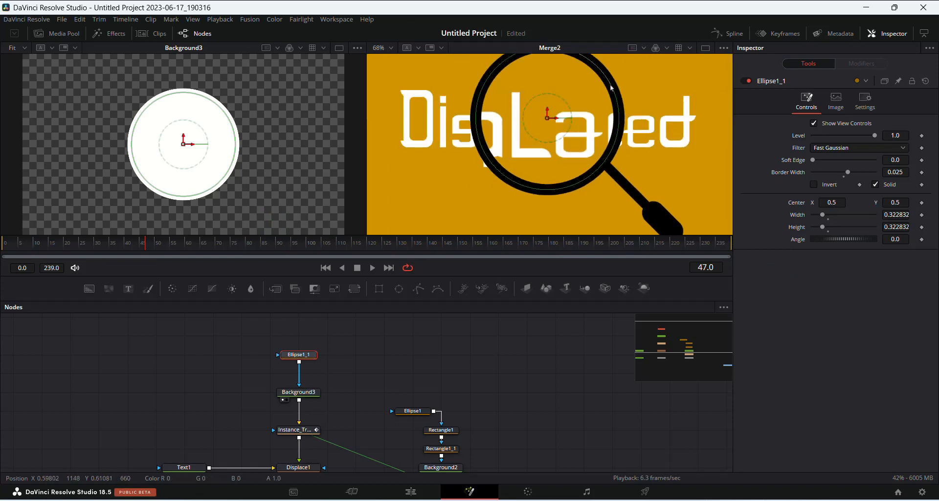
drag(612, 88, 609, 88)
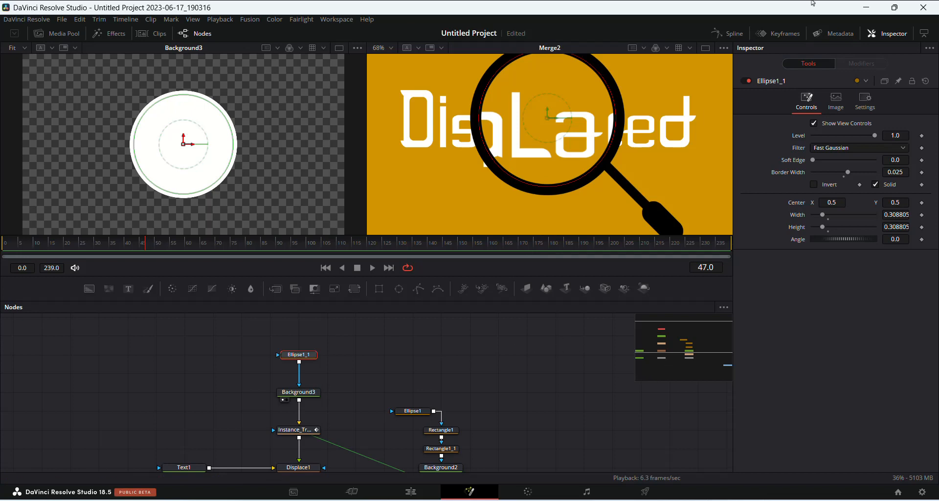
Step: Show the Displacement curves of Transform1 and Instance_Transform1 in the Spline editor and smooth all their keyframes
scroll(489, 350, down, 5)
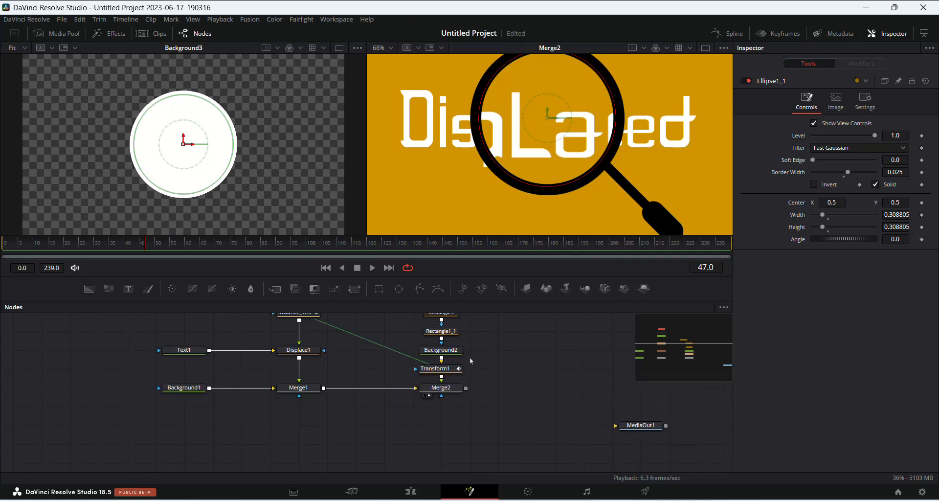
click(438, 368)
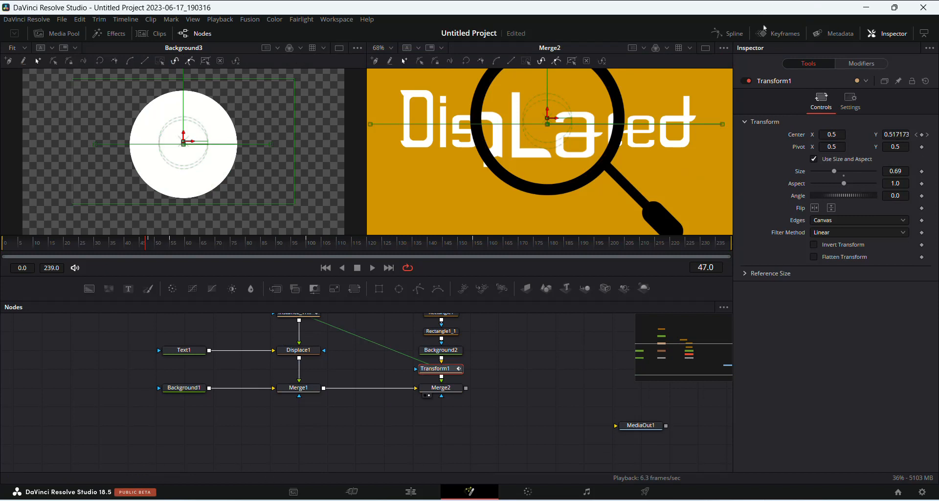
click(728, 33)
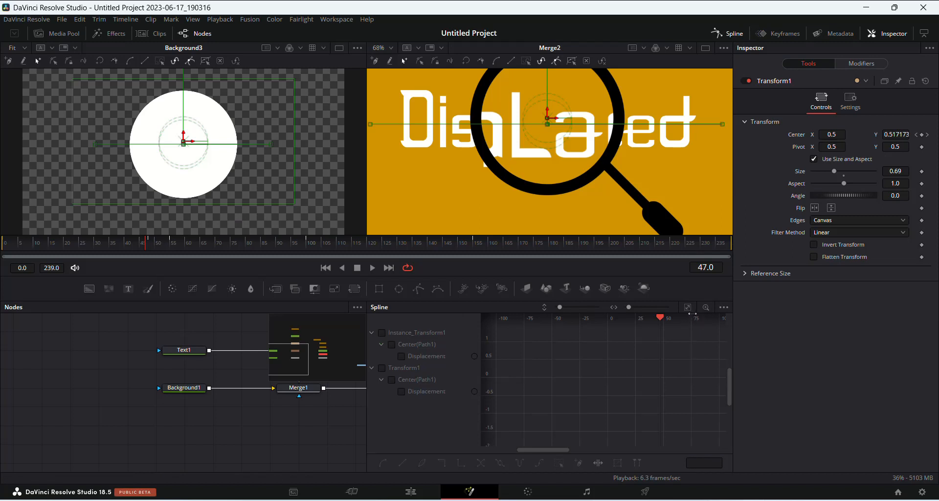
click(381, 333)
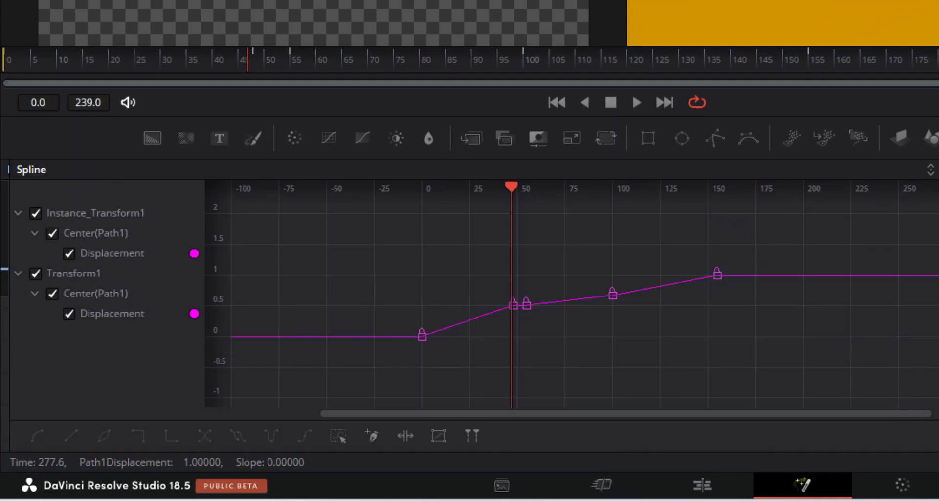
key(ctrl+f)
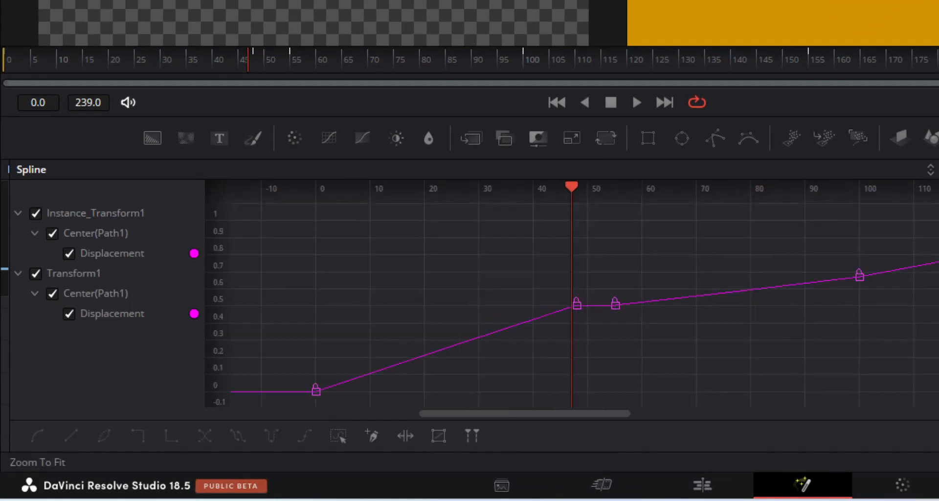
drag(937, 206, 286, 415)
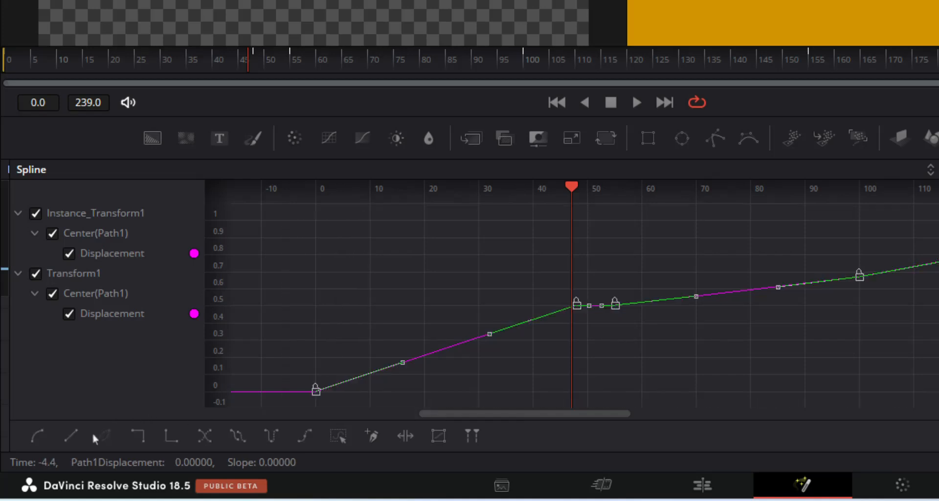
click(32, 435)
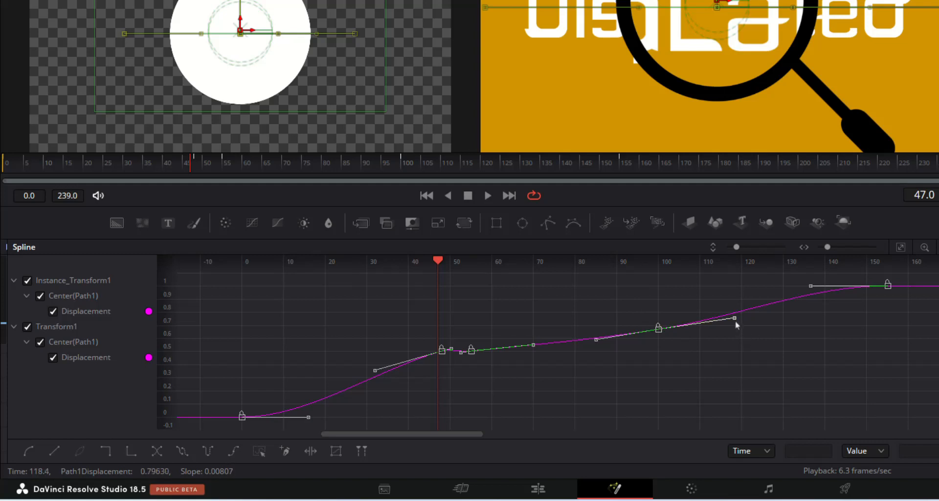
Step: Level the Displacement curve's handles to horizontal at the keyframes at frames 100, 55 and about 48
drag(736, 321, 735, 330)
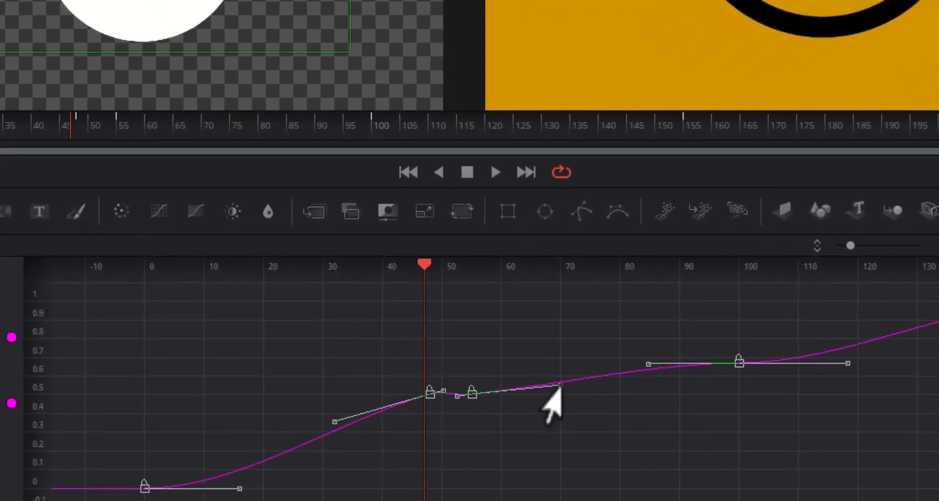
drag(559, 388, 561, 394)
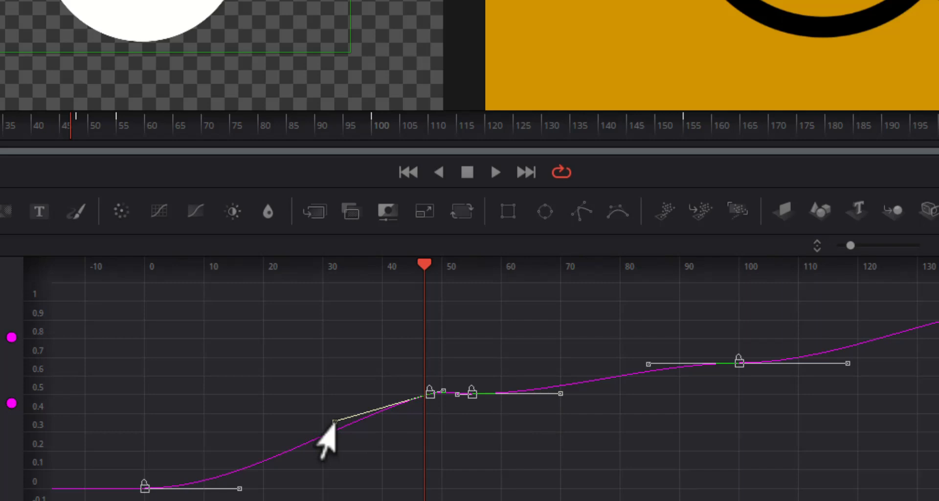
drag(335, 421, 334, 394)
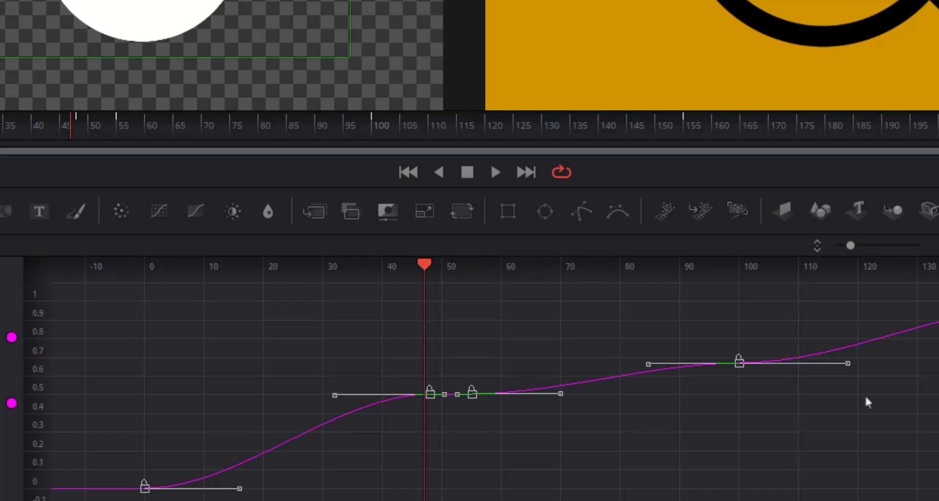
Step: Level the outgoing handle of the frame 55 keyframe on the Displacement curve to exactly horizontal
scroll(457, 401, left, 3)
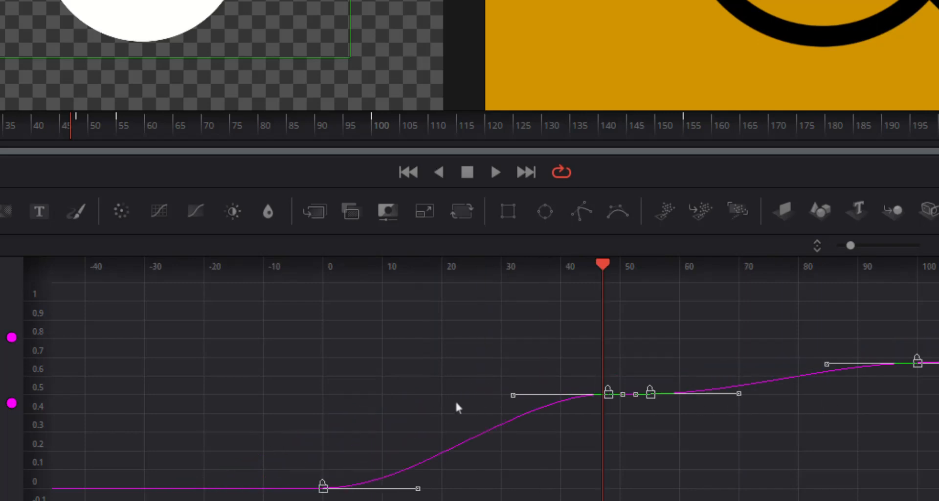
scroll(457, 401, right, 2)
scroll(595, 408, up, 4)
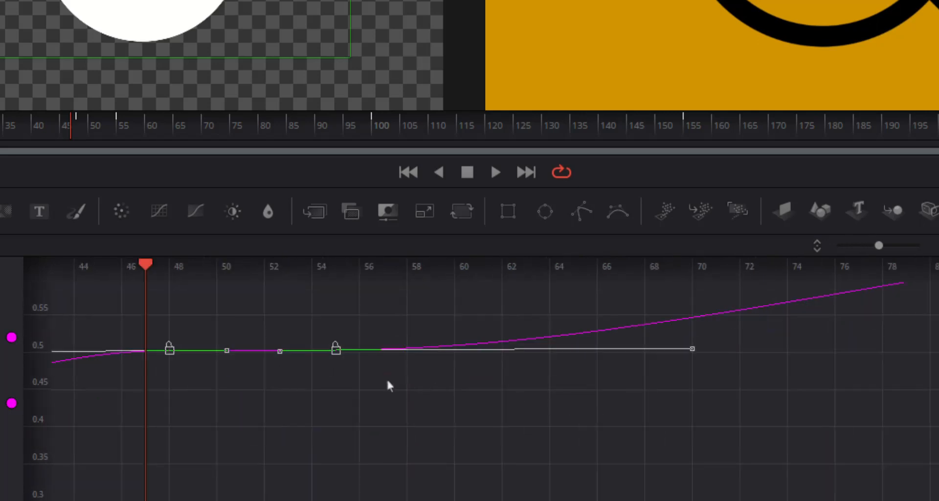
scroll(370, 378, up, 2)
scroll(342, 379, down, 3)
scroll(380, 379, up, 3)
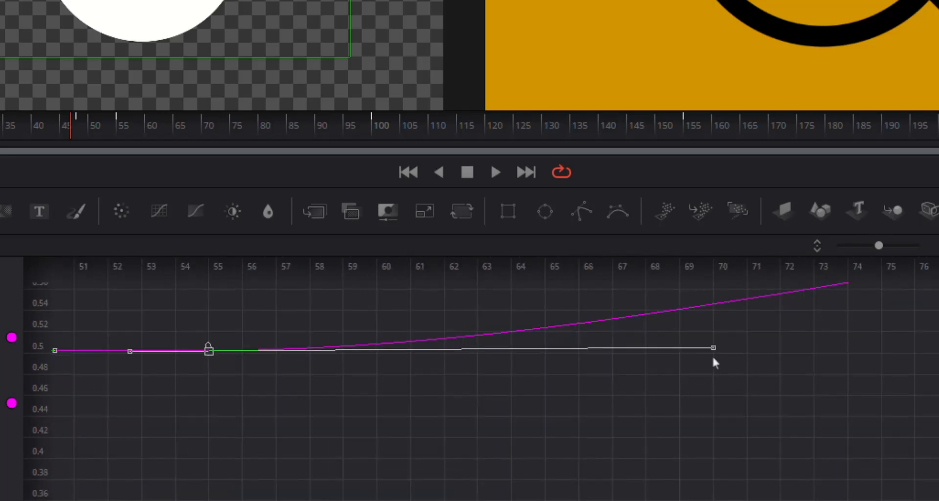
drag(713, 348, 713, 350)
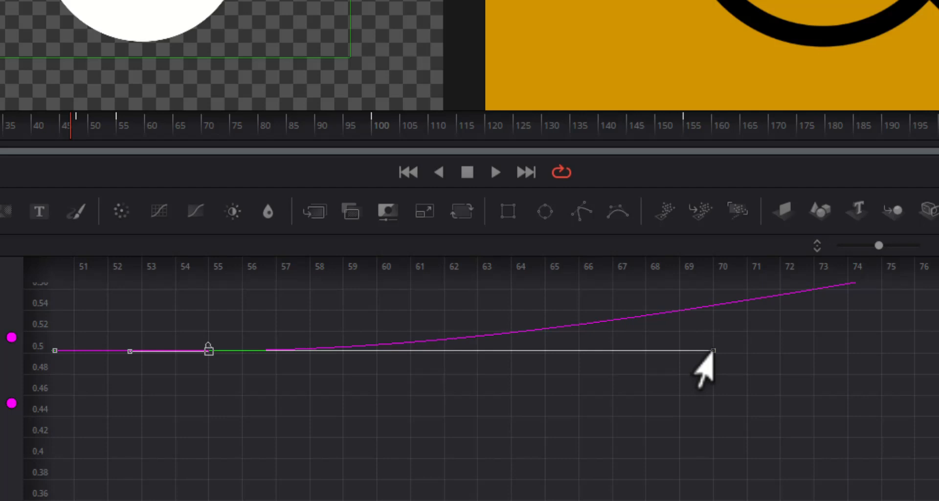
scroll(641, 395, right, 5)
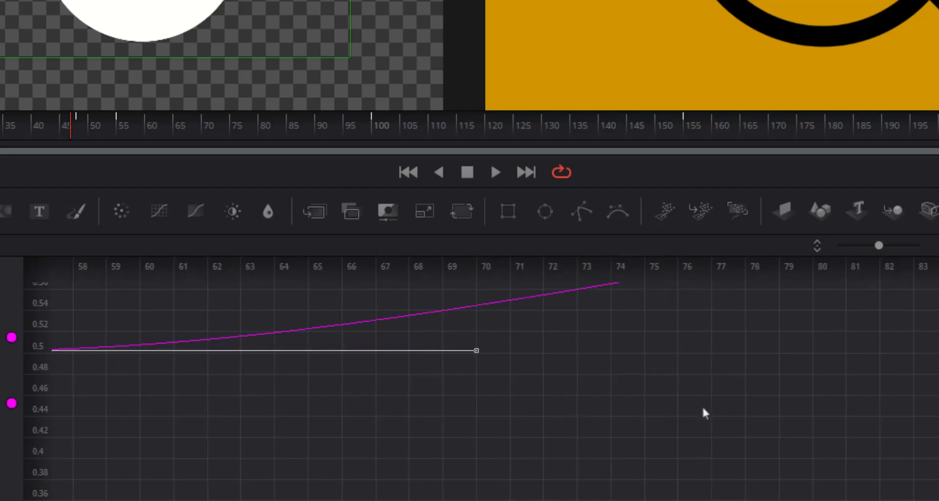
Step: Level the outgoing handle of the frame 100 keyframe on the Displacement curve and close the Spline editor
scroll(722, 419, down, 4)
scroll(721, 417, down, 3)
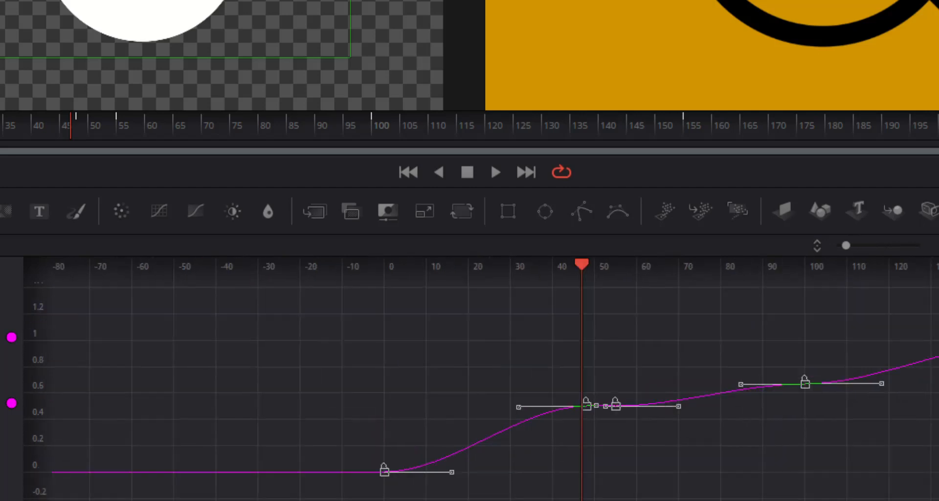
scroll(926, 379, up, 6)
scroll(645, 420, down, 2)
scroll(618, 417, up, 6)
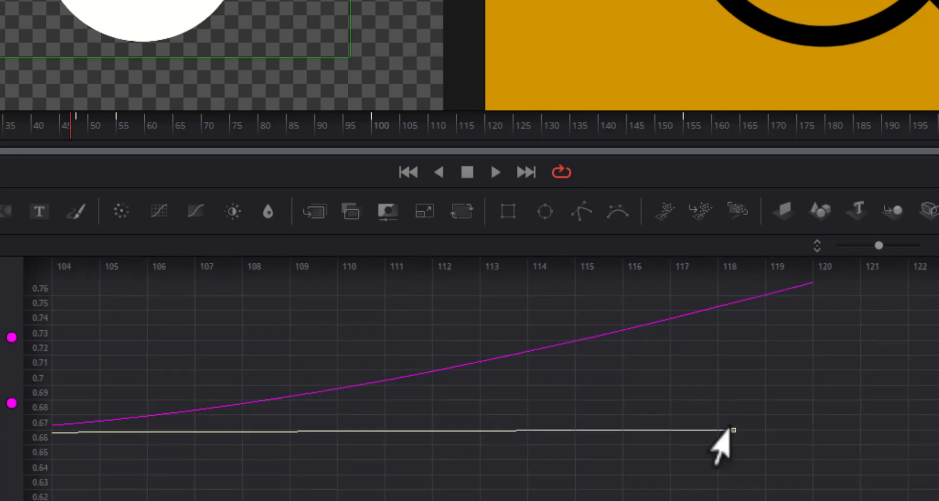
drag(733, 430, 733, 432)
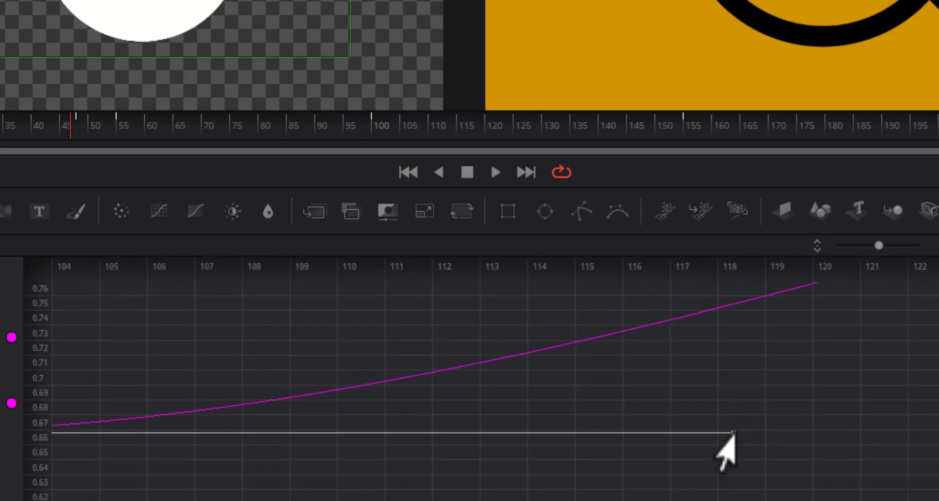
scroll(805, 404, down, 6)
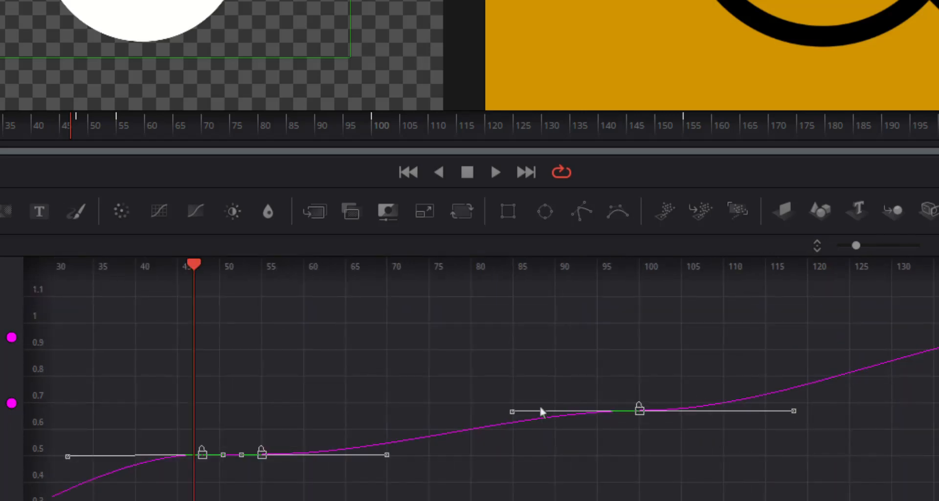
scroll(540, 407, down, 4)
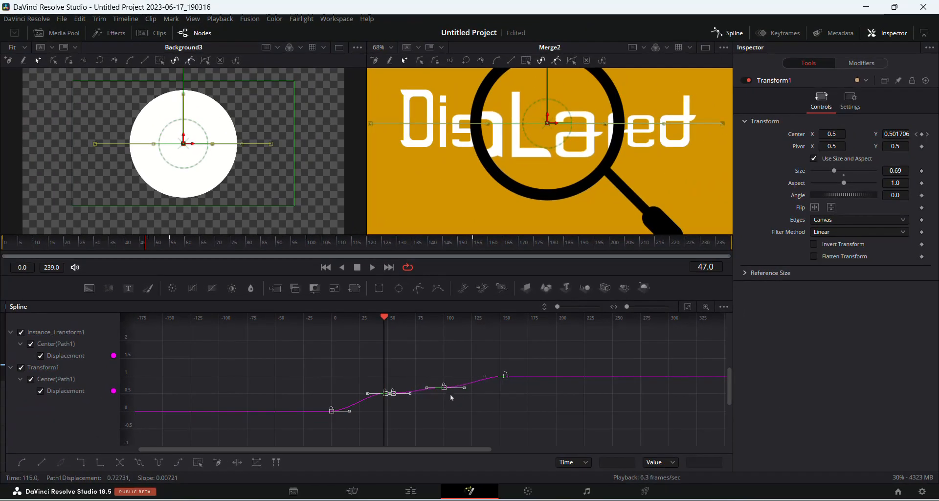
click(732, 32)
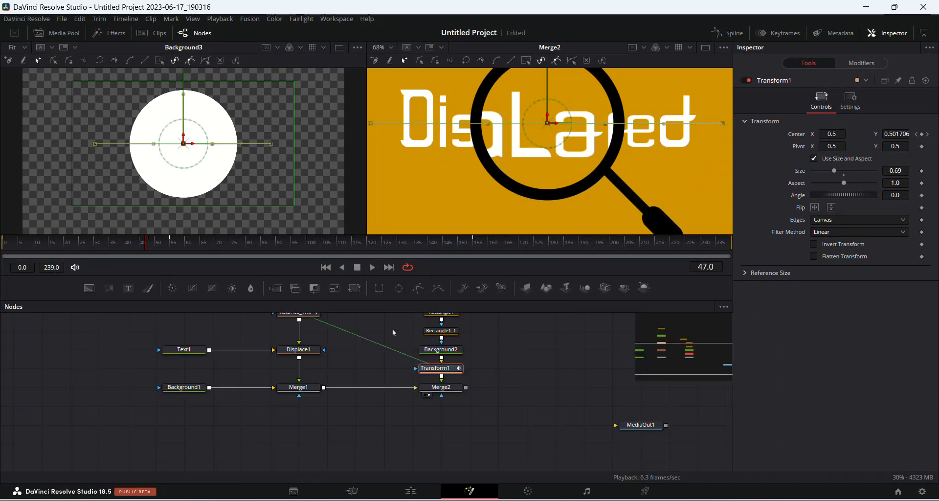
Step: Play the comp_displace clip from its start on the Edit page timeline
click(411, 492)
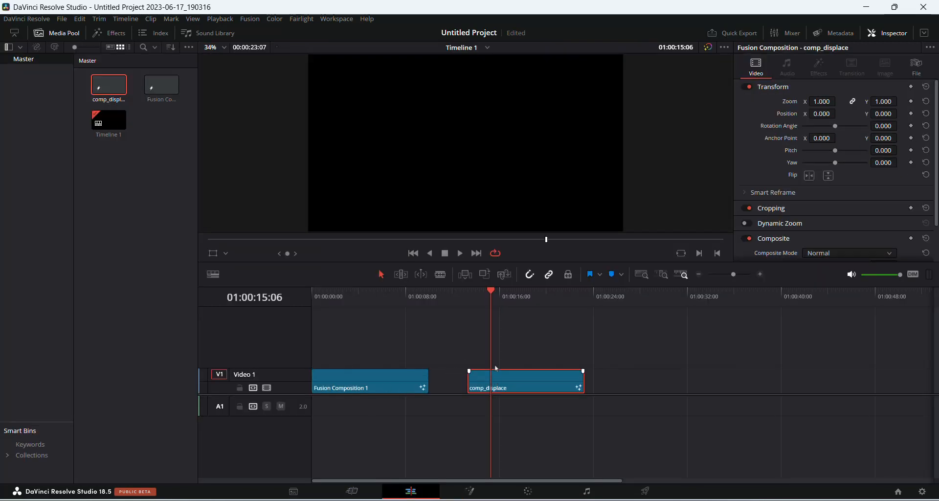
drag(492, 293, 468, 294)
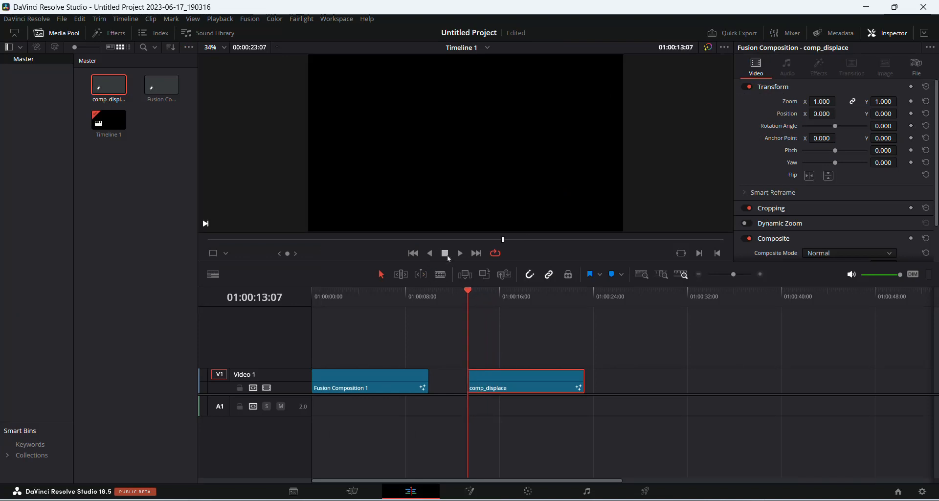
click(459, 253)
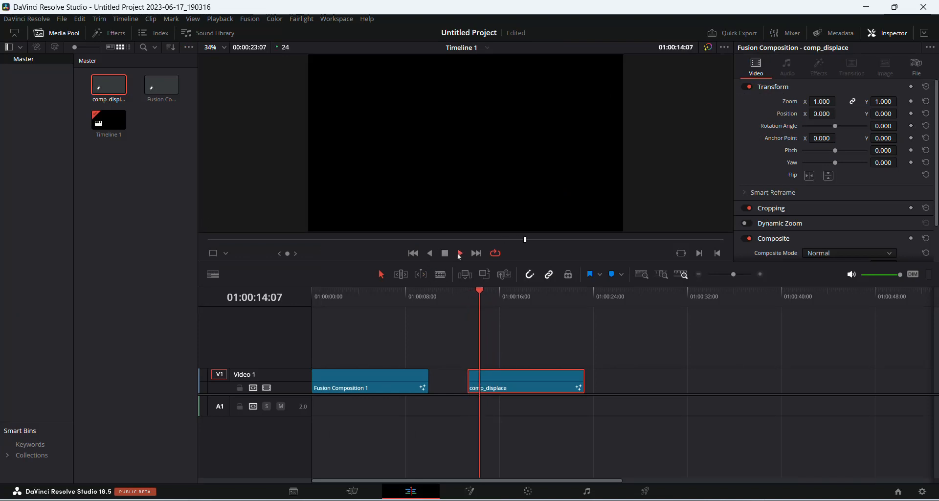
click(561, 328)
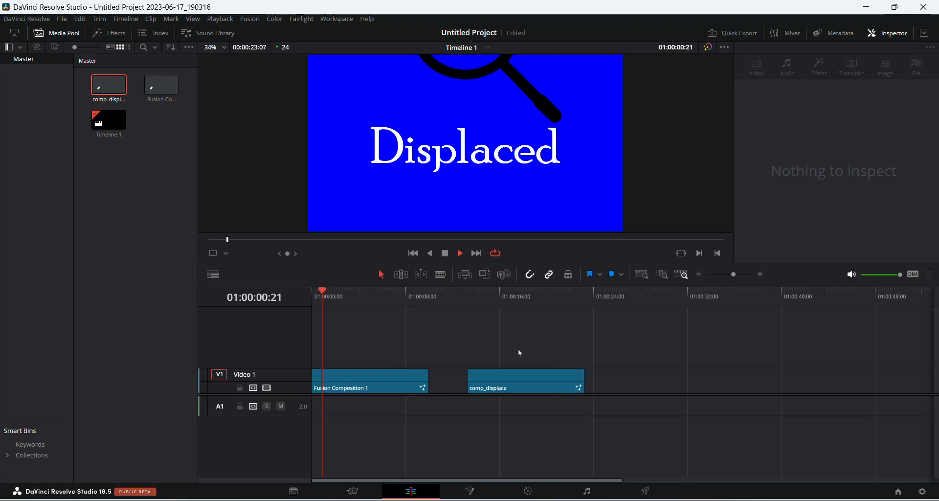
Step: Move the comp_displace clip directly against the end of Fusion Composition 1 on Video 1 and stop playback
click(488, 388)
drag(527, 386, 489, 386)
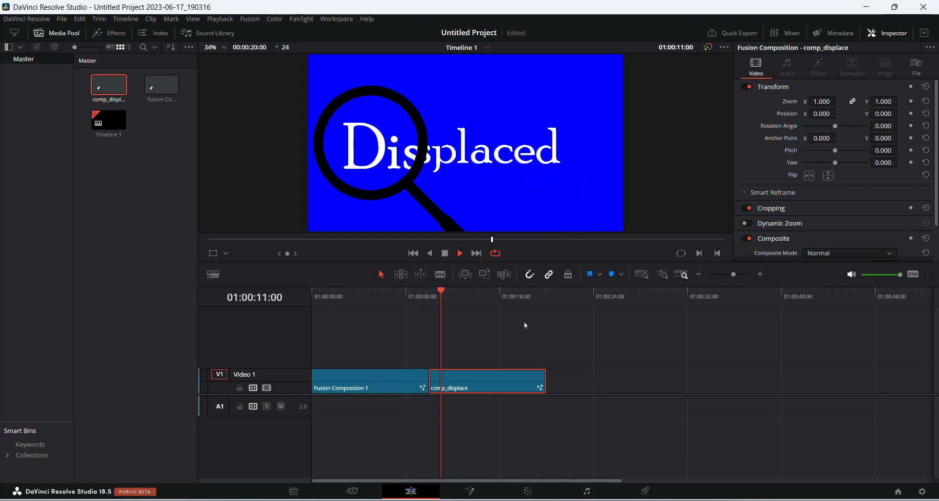
click(388, 389)
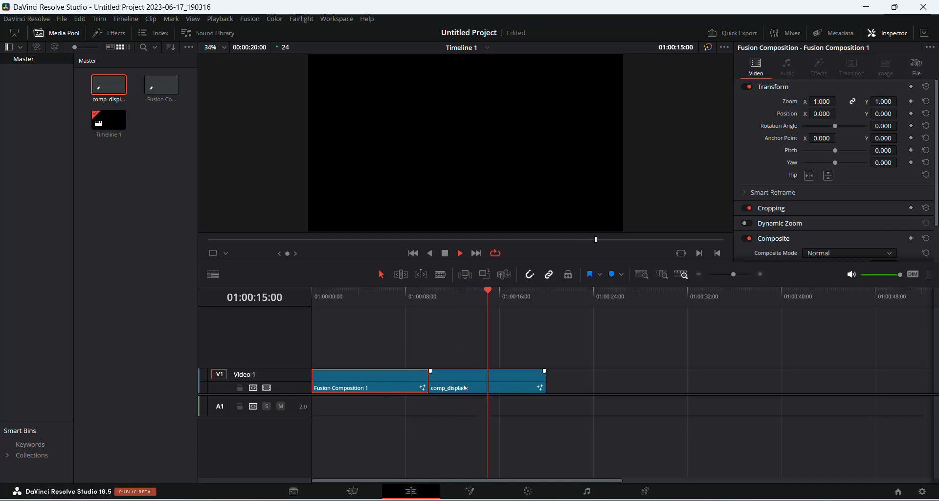
click(485, 375)
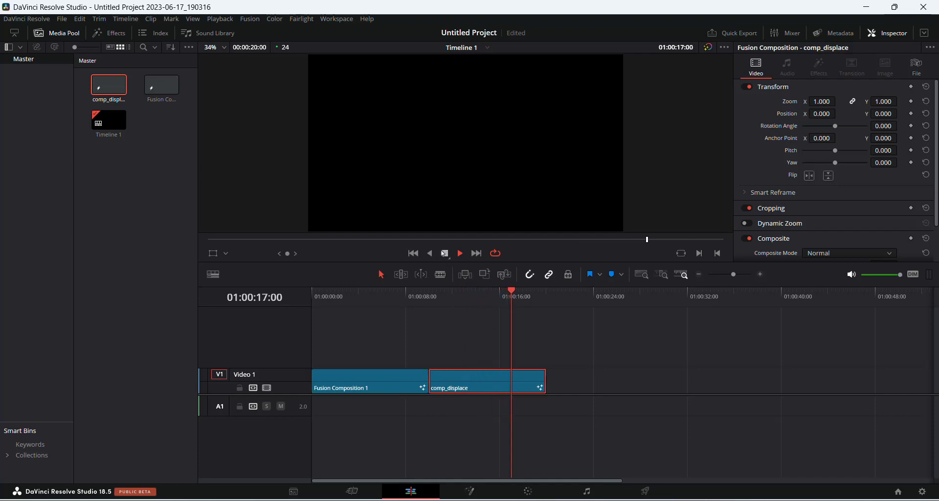
key(space)
Step: Reopen comp_displace on the Fusion page, align MediaOut1 with Merge2, and connect Merge2's output to MediaOut1
click(469, 491)
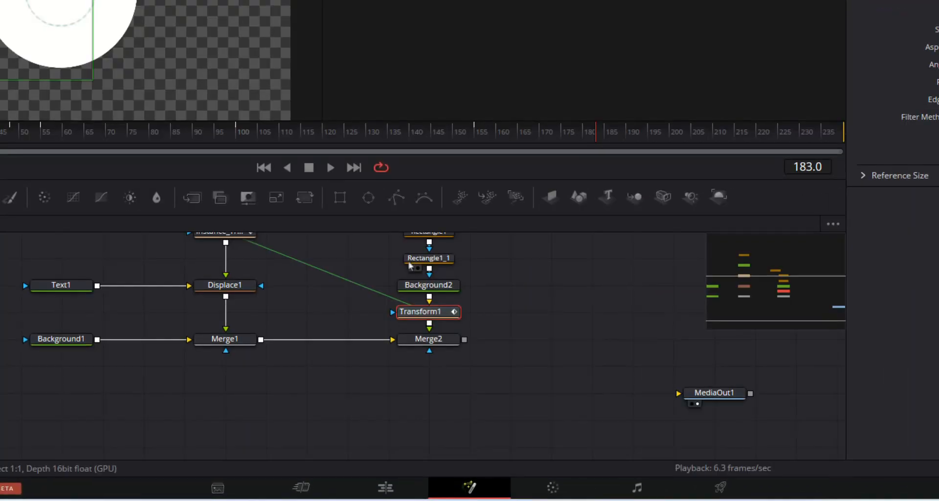
scroll(484, 296, up, 4)
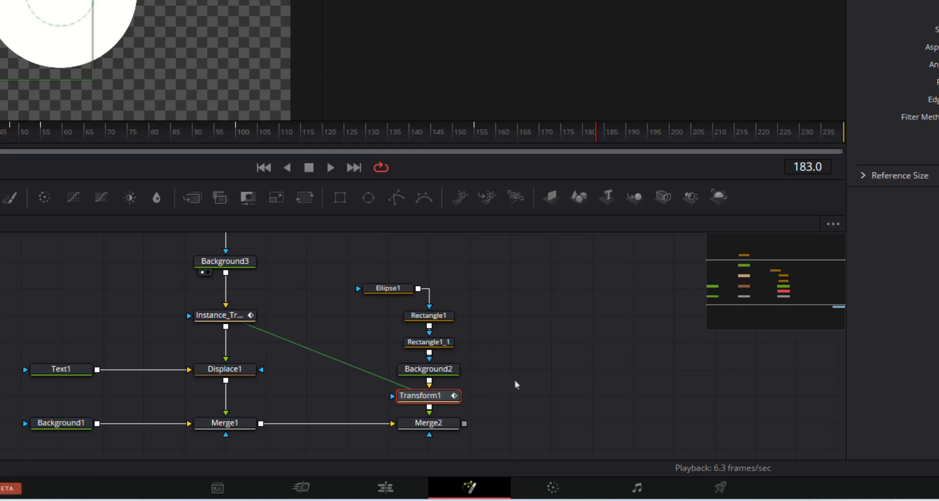
drag(515, 384, 320, 308)
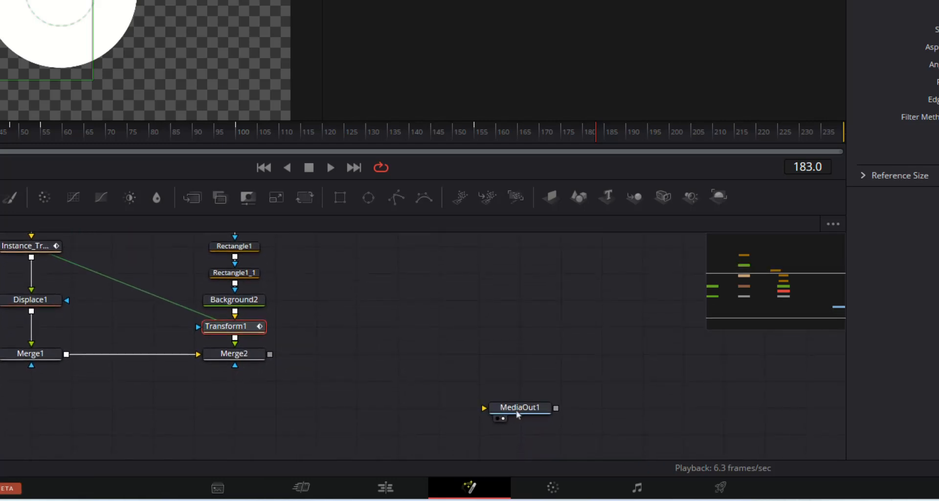
drag(518, 414, 496, 350)
drag(269, 354, 514, 356)
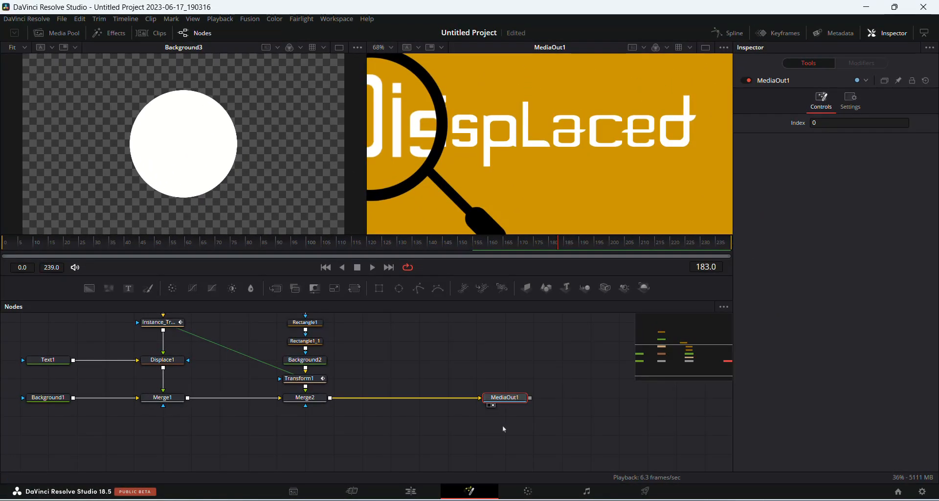
Step: Play both clips from the start of the Edit page timeline in the Cinema Viewer, and pause the playback
click(411, 490)
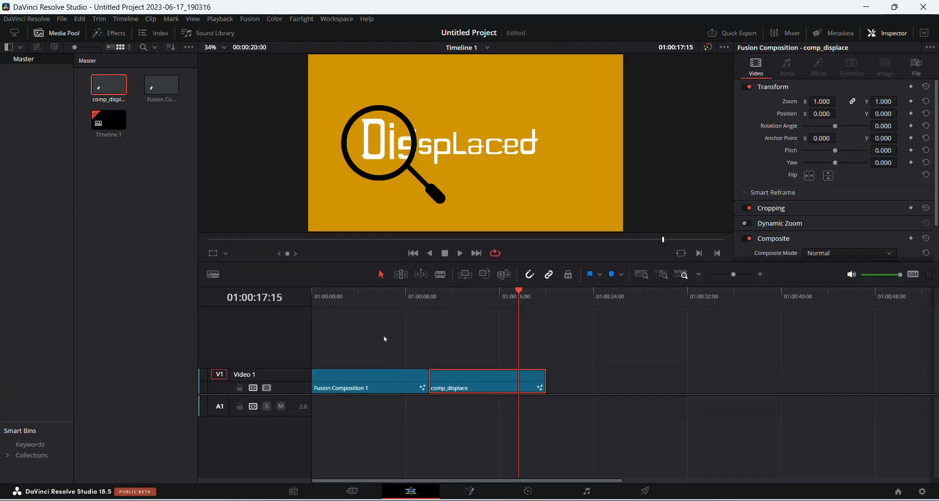
drag(520, 293, 302, 301)
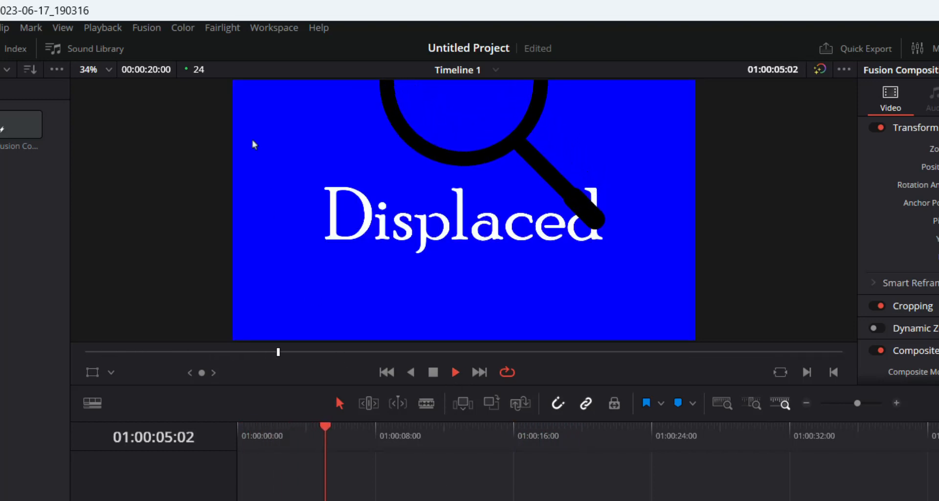
click(274, 28)
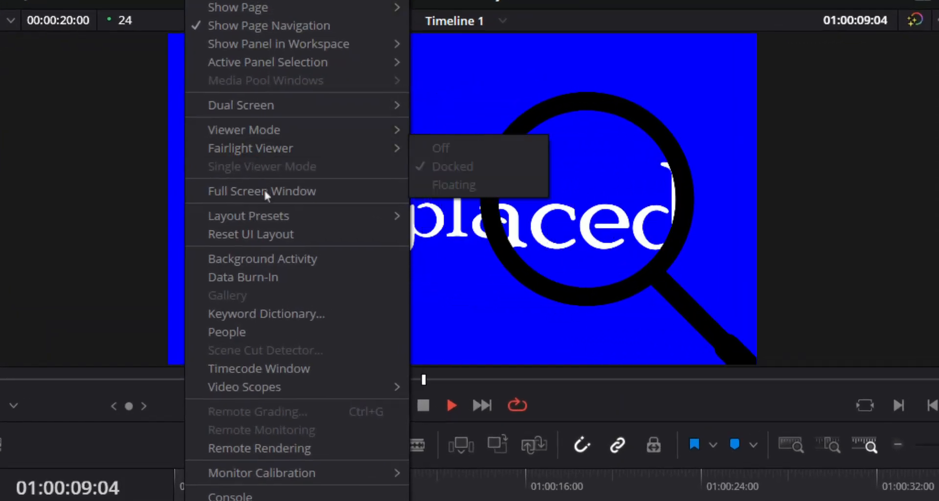
mouse_move(273, 218)
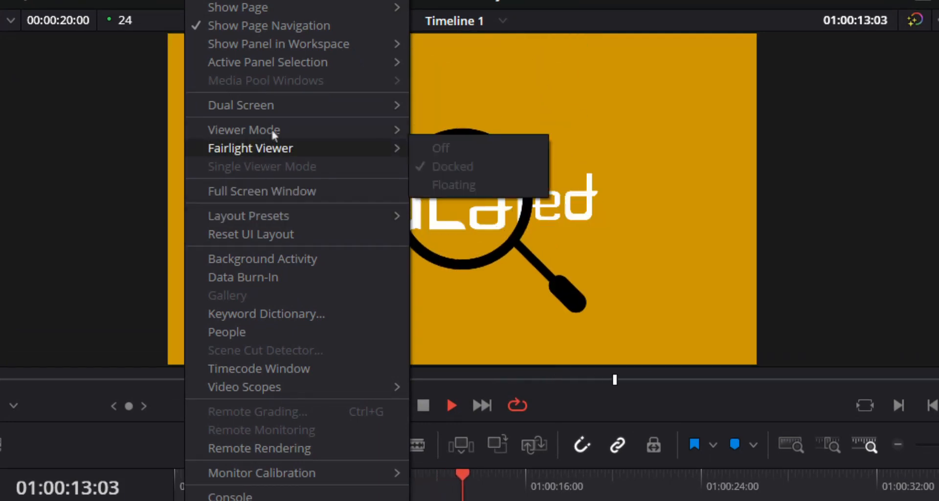
mouse_move(277, 132)
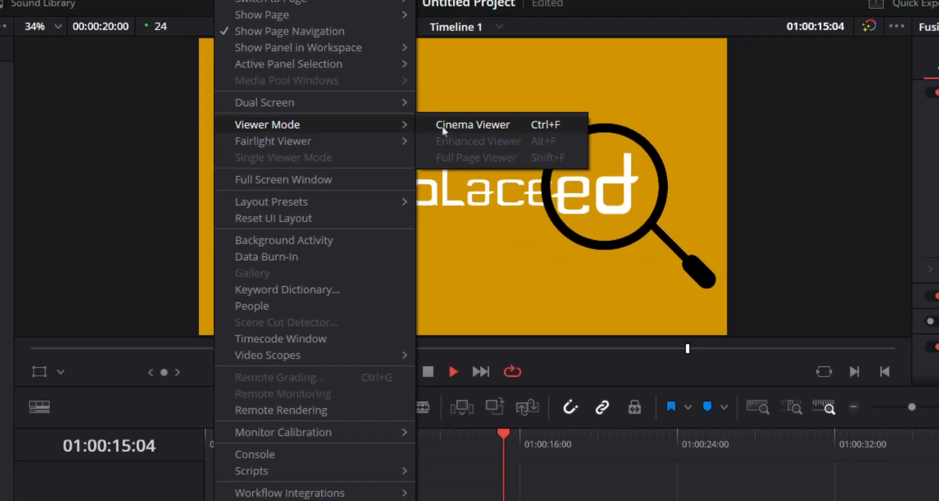
click(441, 131)
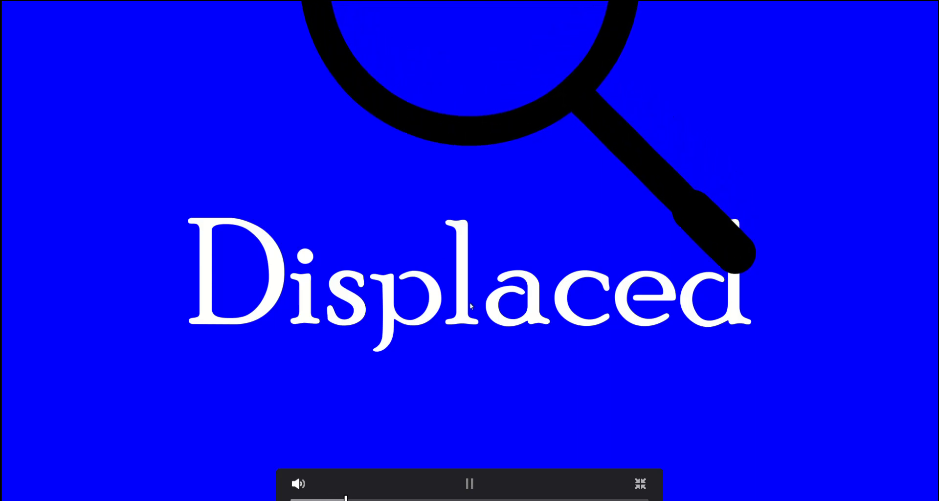
click(471, 484)
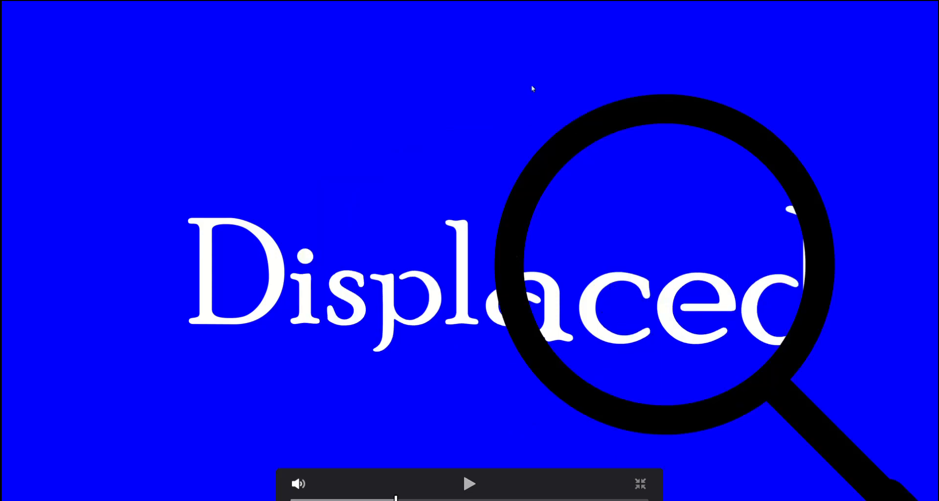